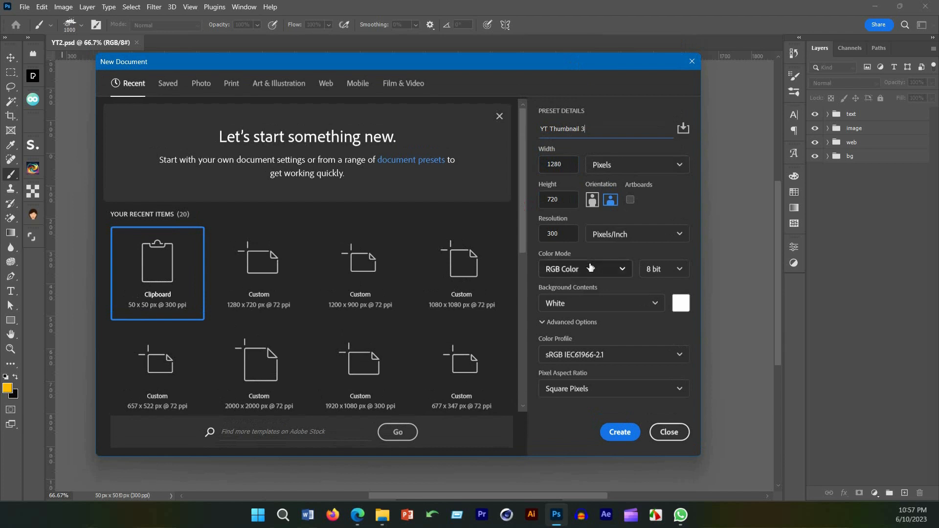
# Step: Create the document "YT Thumbnail 3" at 1280 × 720 pixels, 300 pixels/inch, RGB Color, with a white background
pyautogui.click(564, 235)
pyautogui.moveTo(509, 62)
pyautogui.mouseDown()
pyautogui.moveTo(472, 58)
pyautogui.moveTo(517, 91)
pyautogui.moveTo(525, 57)
pyautogui.mouseUp()
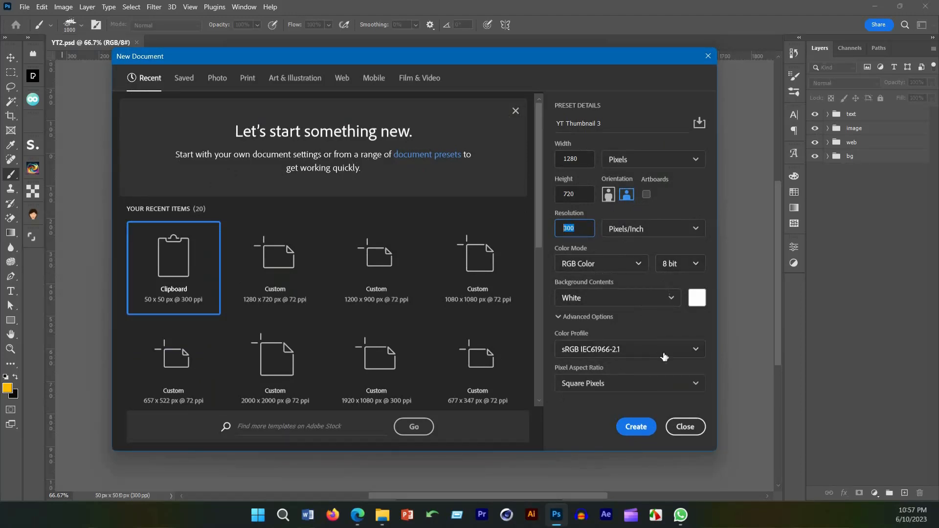
pyautogui.click(636, 427)
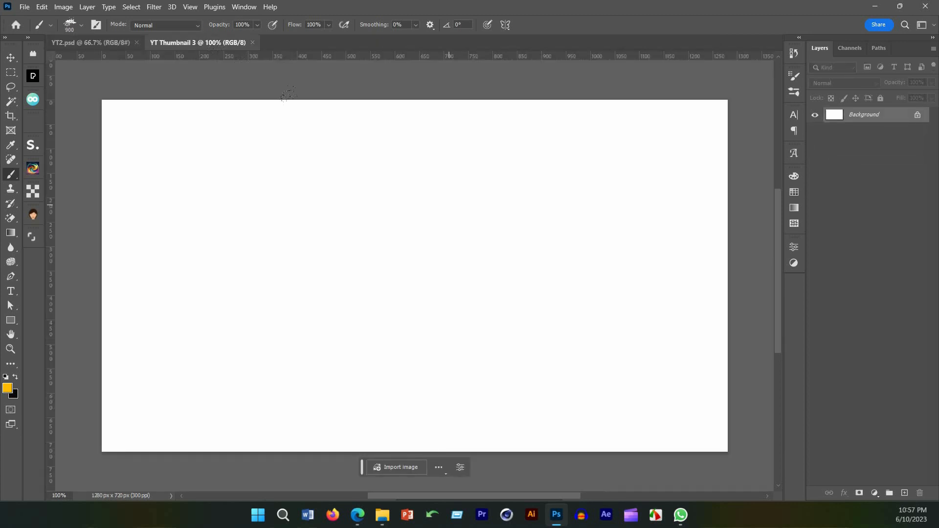
# Step: Reduce the brush size to 150
pyautogui.press('[')
pyautogui.press('[')
pyautogui.press('[')
pyautogui.press('[')
pyautogui.press('[')
pyautogui.press('[')
pyautogui.press('[')
pyautogui.press('[')
pyautogui.scroll(-2, 440, 234)
pyautogui.moveTo(441, 237); pyautogui.dragTo(436, 254)
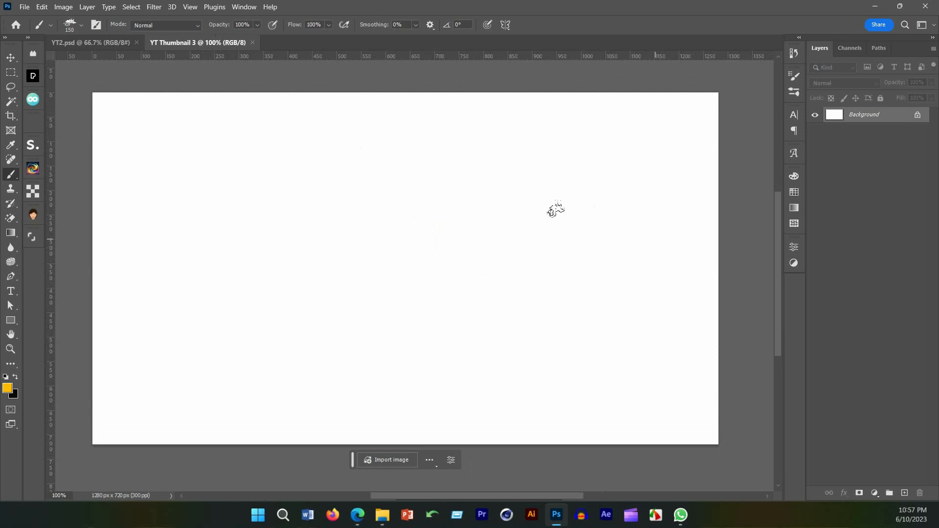
pyautogui.moveTo(480, 238); pyautogui.dragTo(476, 238)
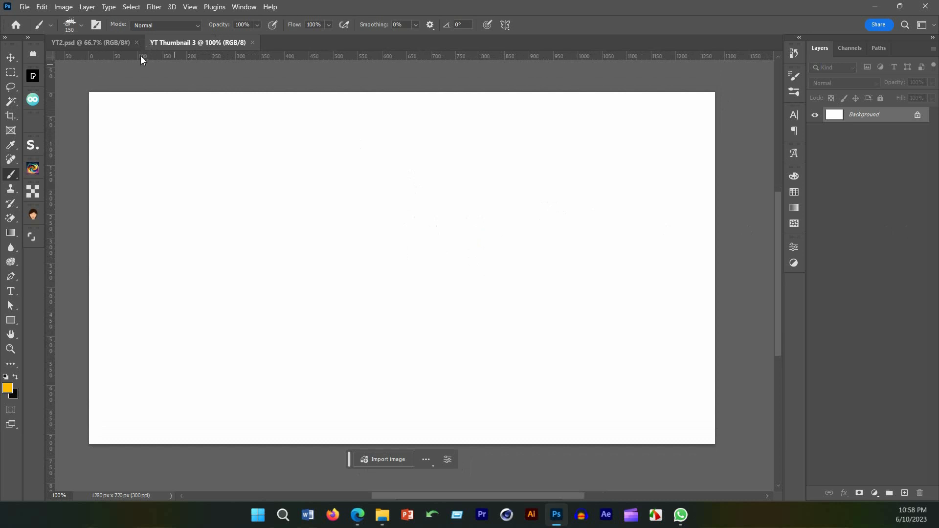
# Step: Check the finished thumbnail design in YT2.psd and return to the YT Thumbnail 3 document
pyautogui.click(88, 43)
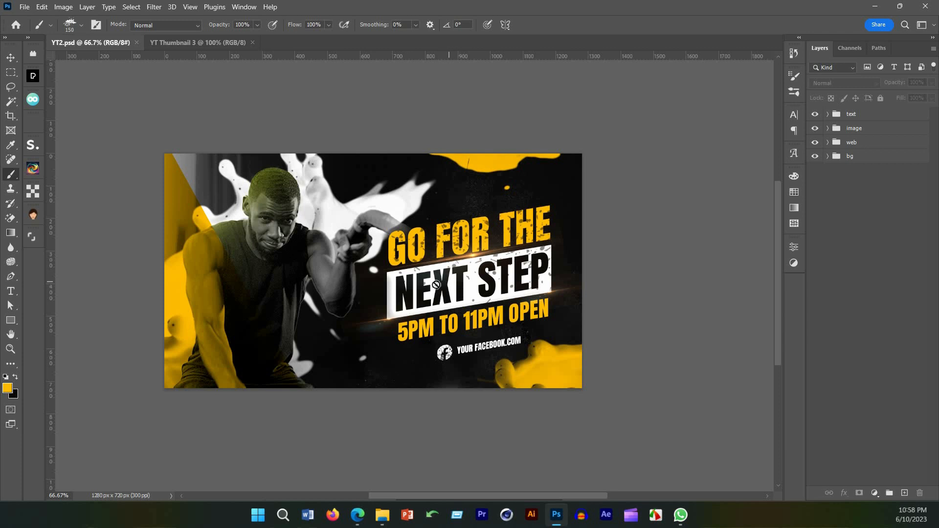
pyautogui.click(195, 43)
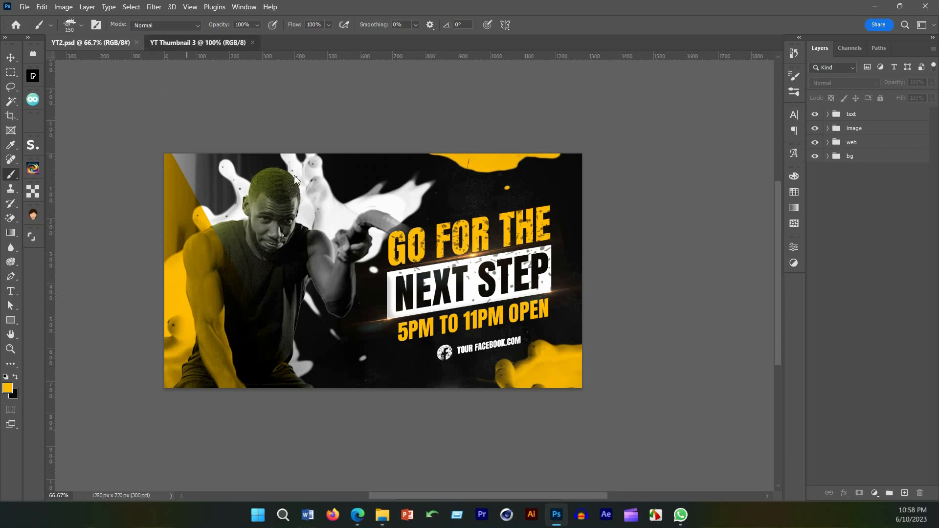
# Step: Find the photo of the shirtless running man in the Pexels plugin and place it in the document
pyautogui.click(35, 73)
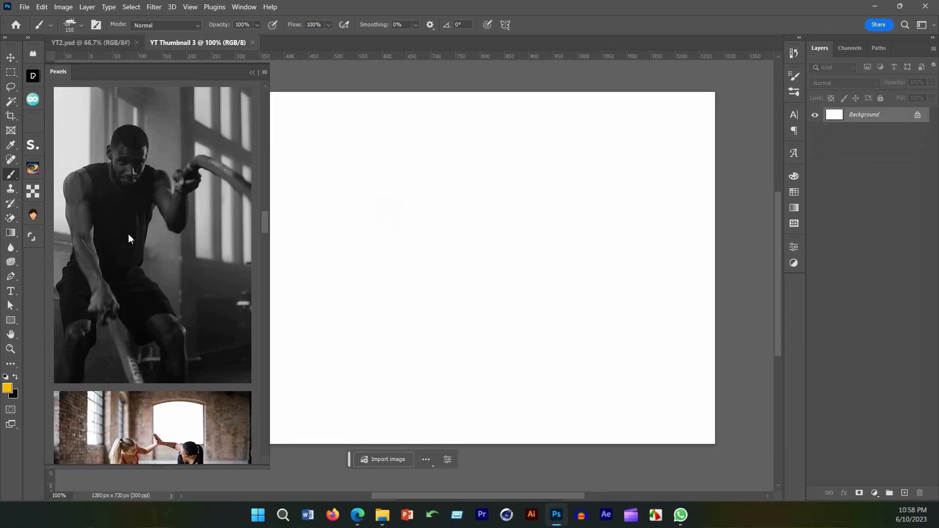
pyautogui.scroll(-5, 170, 264)
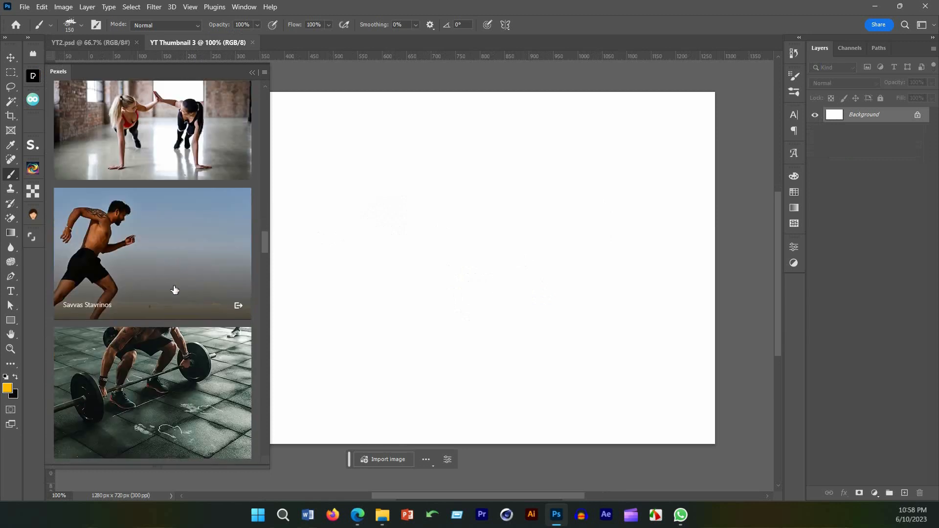
pyautogui.scroll(-3, 174, 289)
pyautogui.scroll(1, 174, 292)
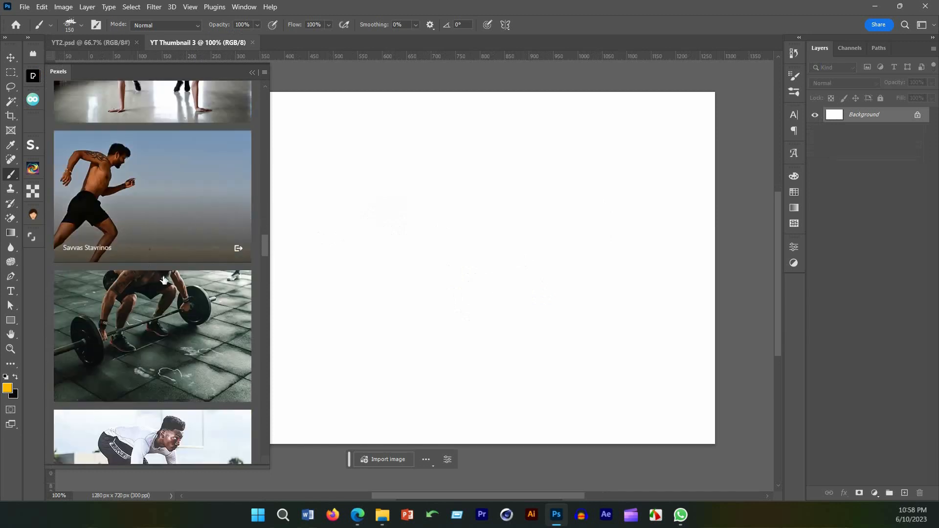
pyautogui.click(107, 188)
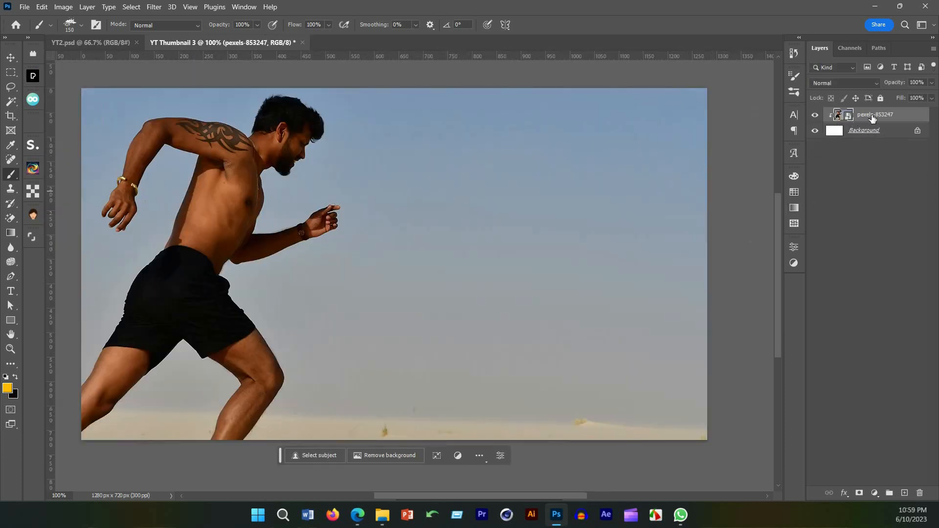
# Step: Rasterize the placed pexels-853247 photo layer and activate the Move tool
pyautogui.rightClick(888, 118)
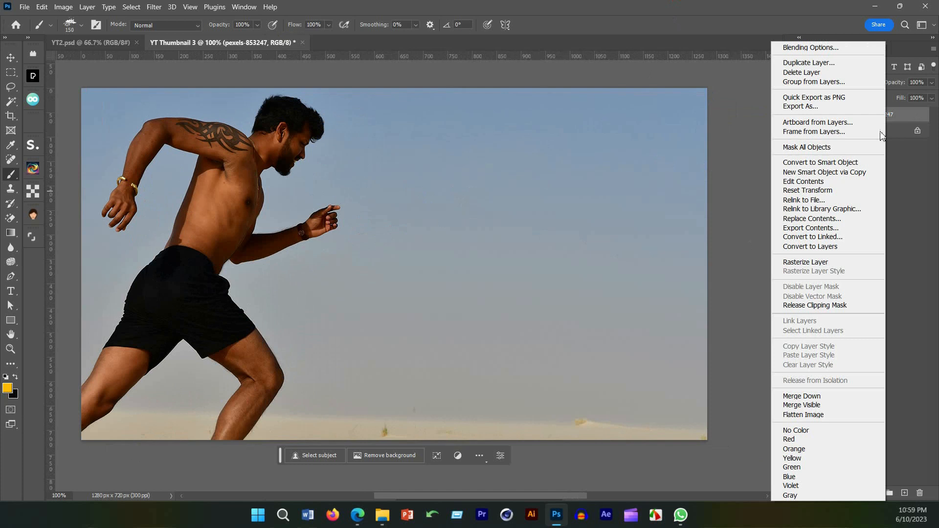
pyautogui.click(807, 261)
pyautogui.press('v')
pyautogui.scroll(-1, 394, 262)
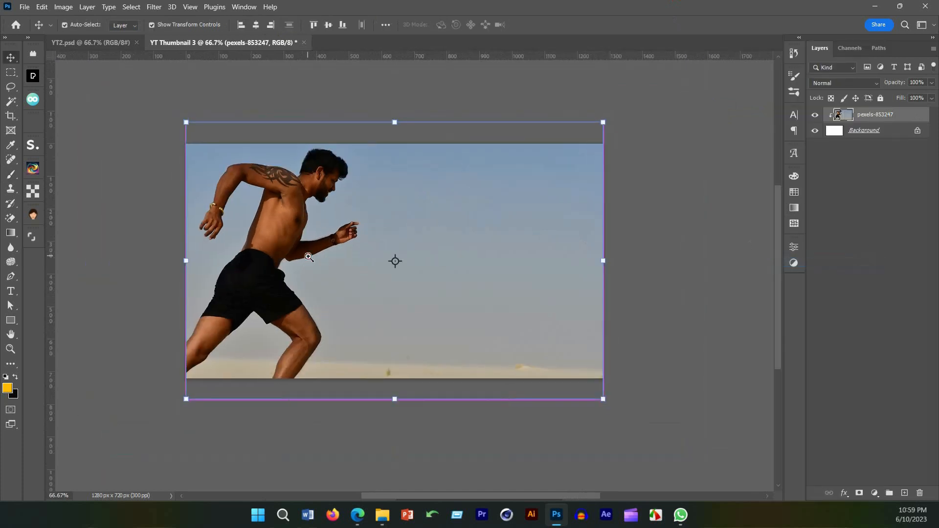
# Step: Select the running man in the photo and copy him to a new layer
pyautogui.scroll(1, 299, 253)
pyautogui.hscroll(1, 296, 253)
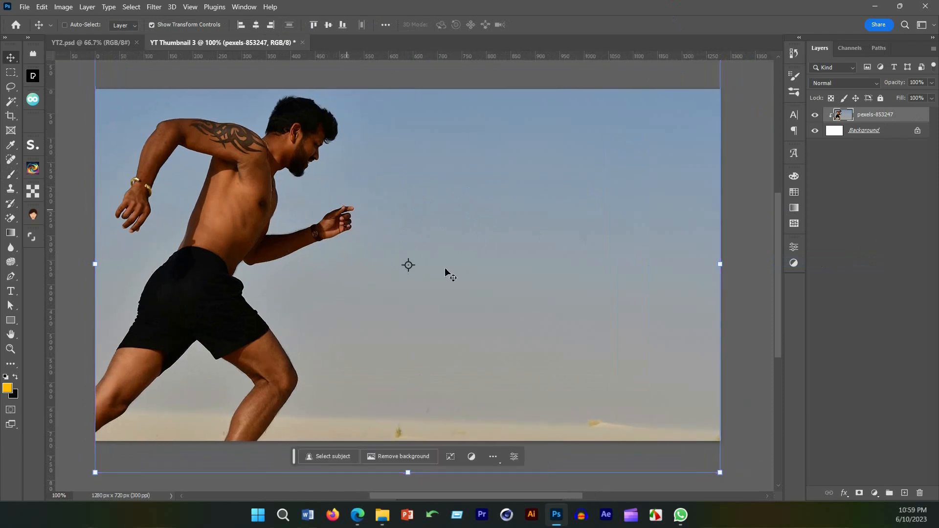
pyautogui.scroll(-1, 381, 292)
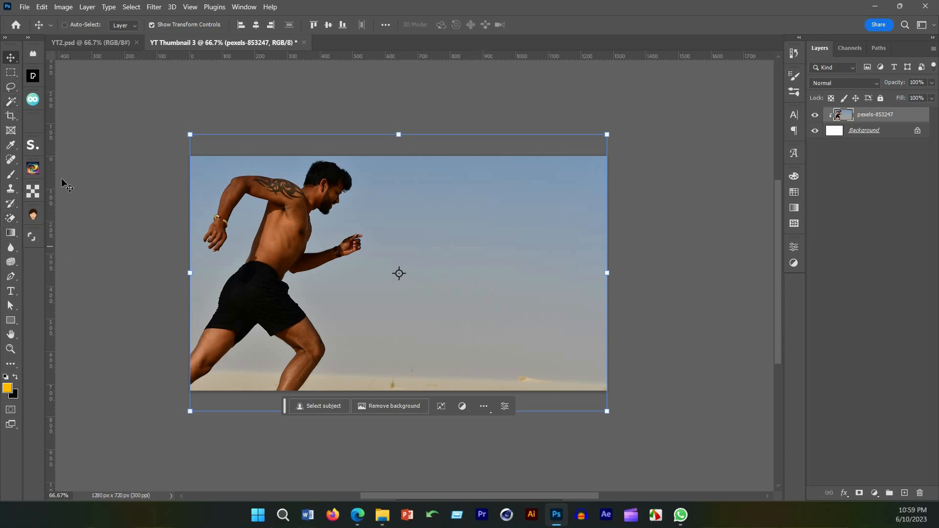
pyautogui.moveTo(323, 308); pyautogui.dragTo(318, 293)
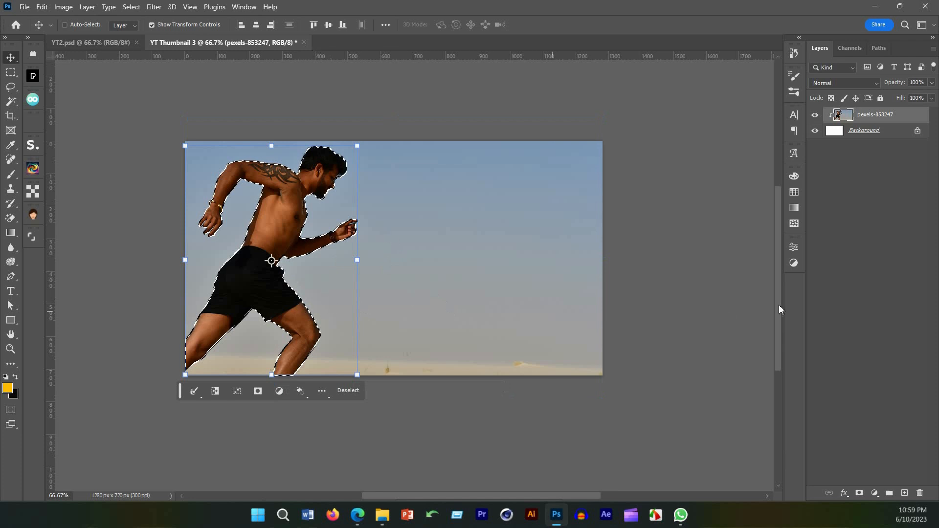
pyautogui.hotkey('ctrl', 'j')
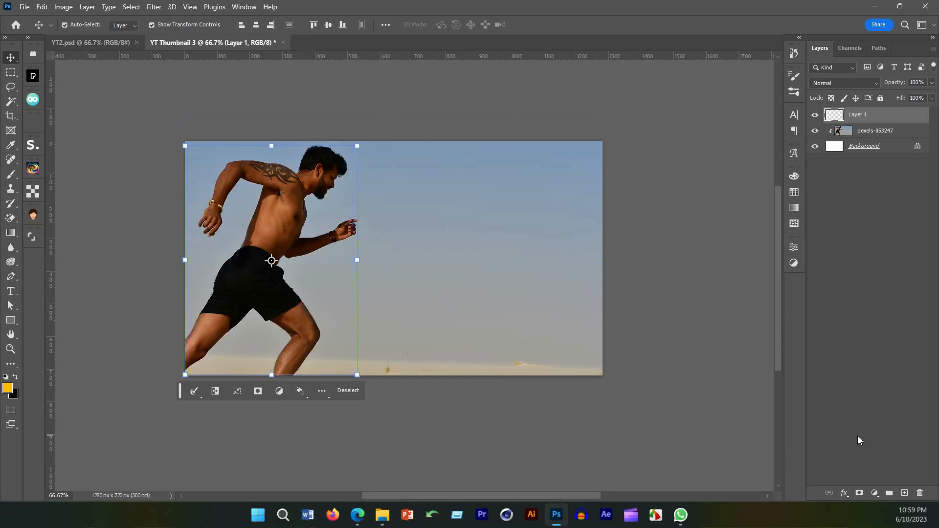
# Step: Convert the cut-out runner layer to a smart object and rename it "image place here"
pyautogui.rightClick(886, 121)
pyautogui.click(828, 222)
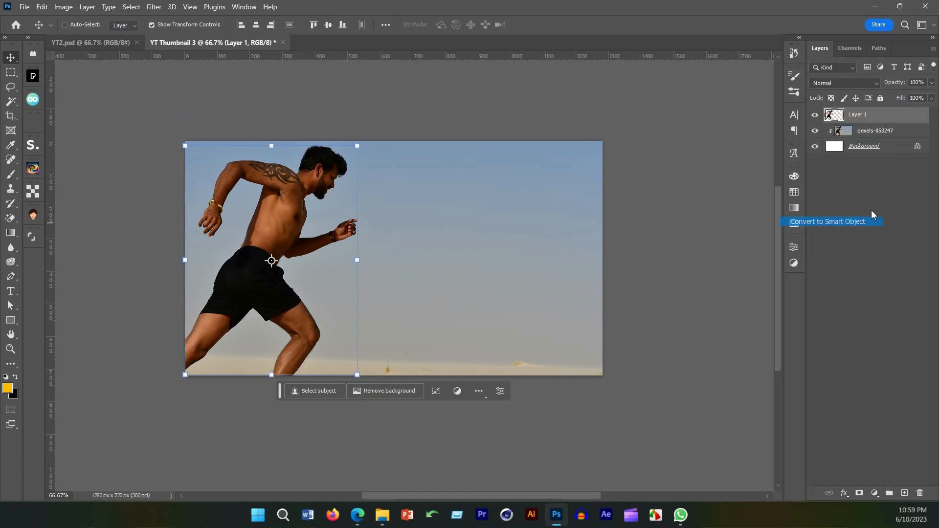
pyautogui.doubleClick(861, 114)
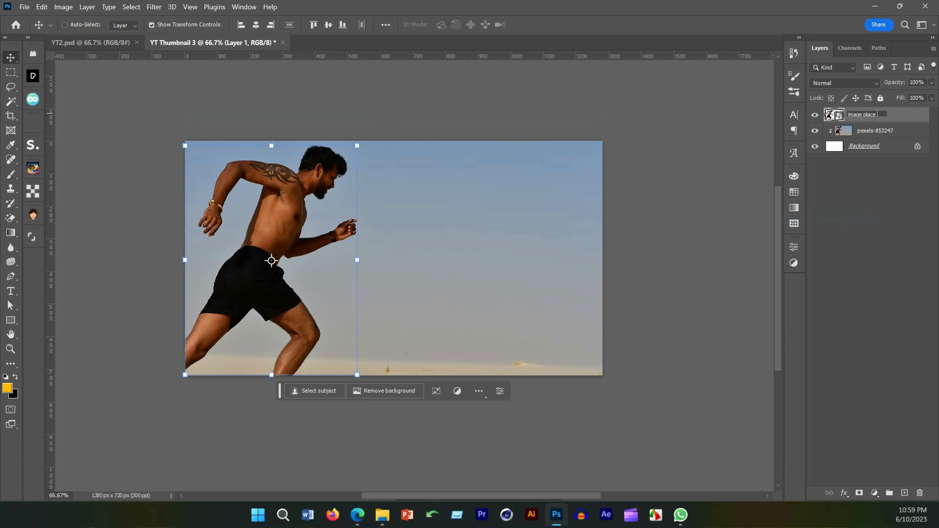
pyautogui.press('Return')
pyautogui.click(873, 155)
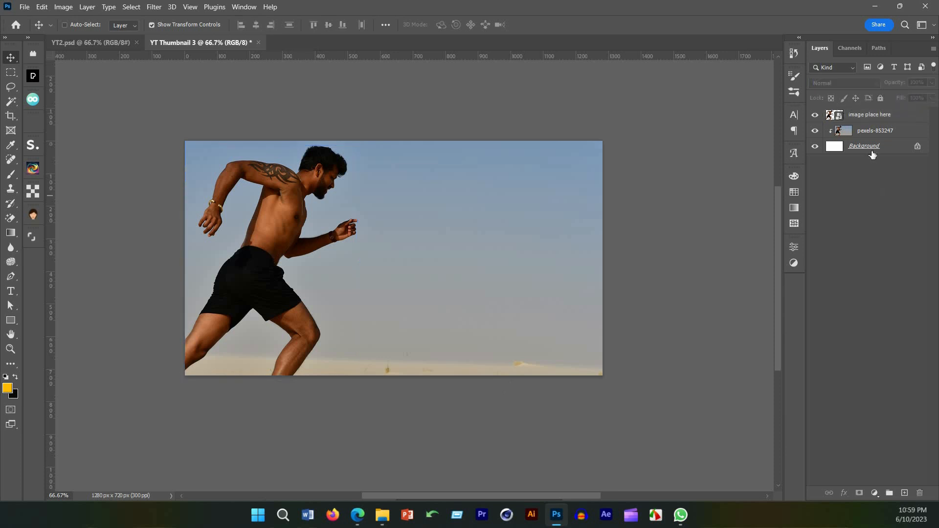
# Step: Delete the original pexels-853247 photo layer beneath the cut-out runner and select the Background layer
pyautogui.click(816, 131)
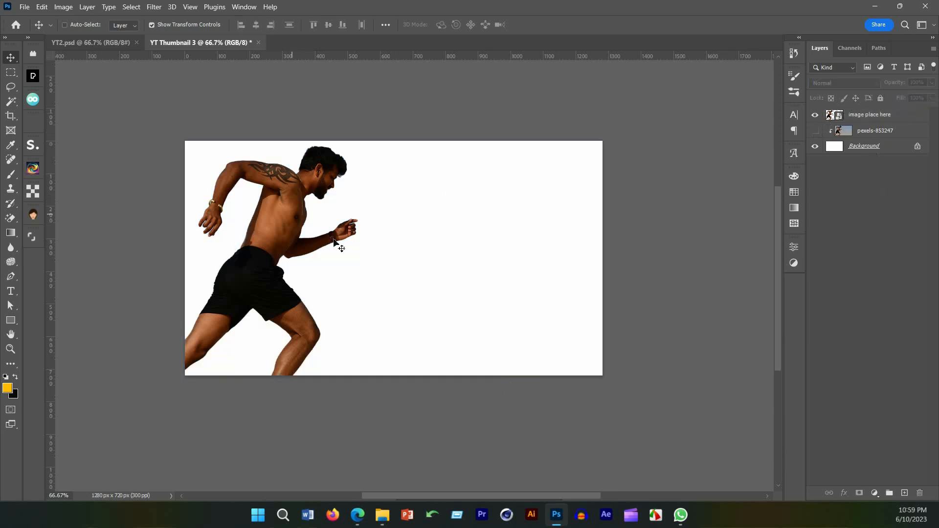
pyautogui.click(880, 133)
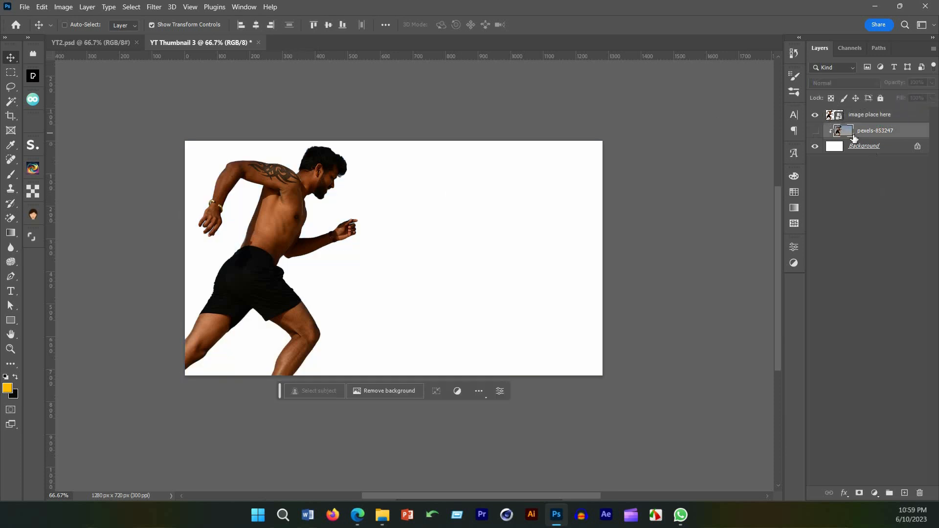
pyautogui.click(816, 131)
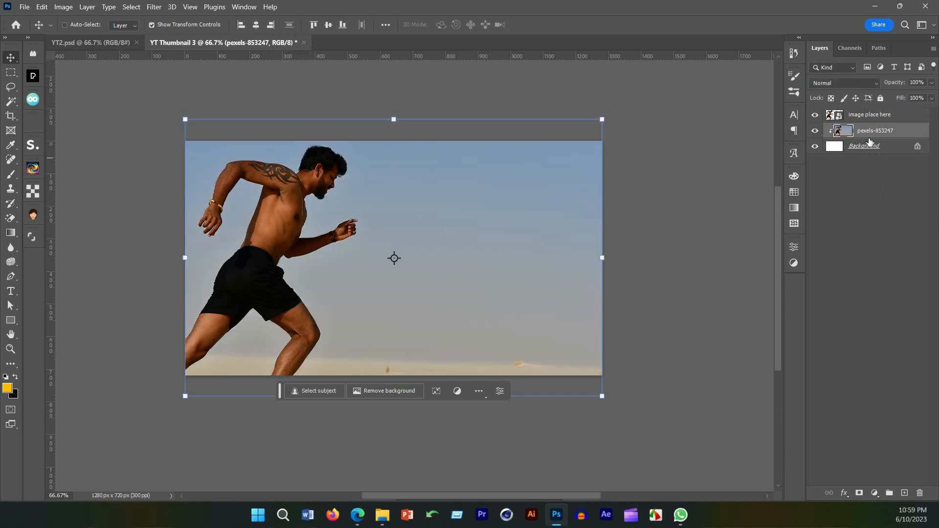
pyautogui.moveTo(893, 239); pyautogui.dragTo(919, 493)
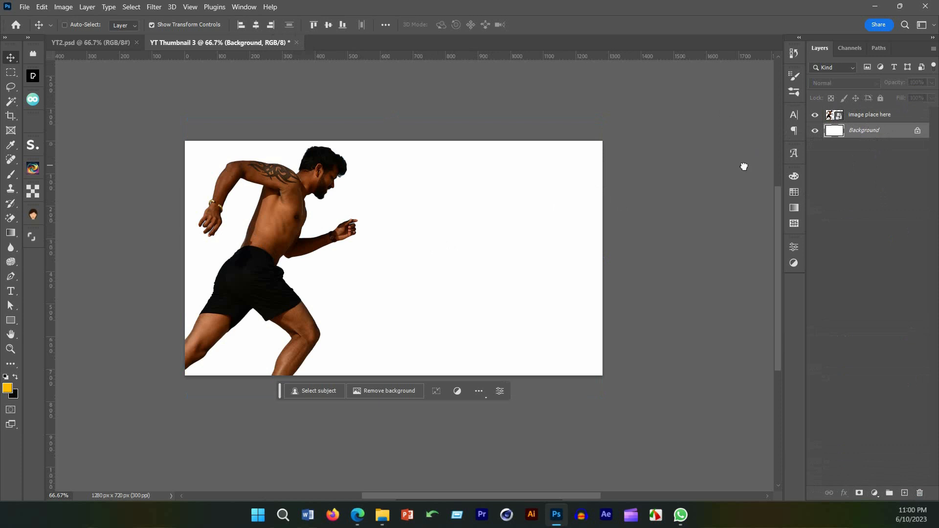
pyautogui.click(875, 116)
pyautogui.moveTo(518, 235); pyautogui.dragTo(494, 237)
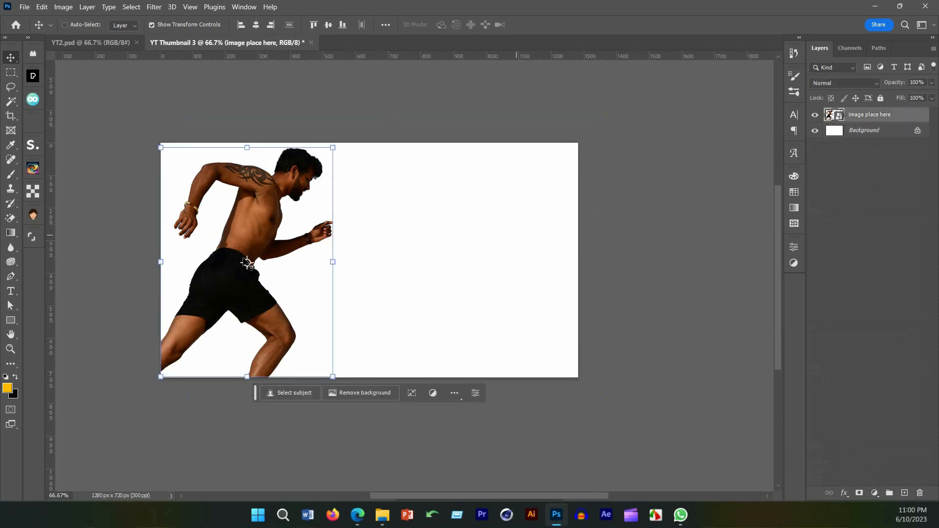
pyautogui.click(830, 190)
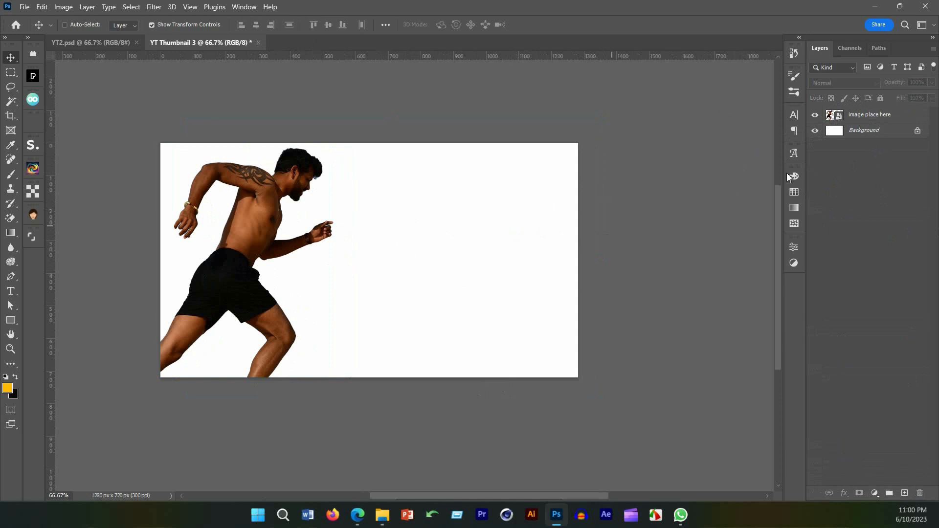
pyautogui.click(874, 147)
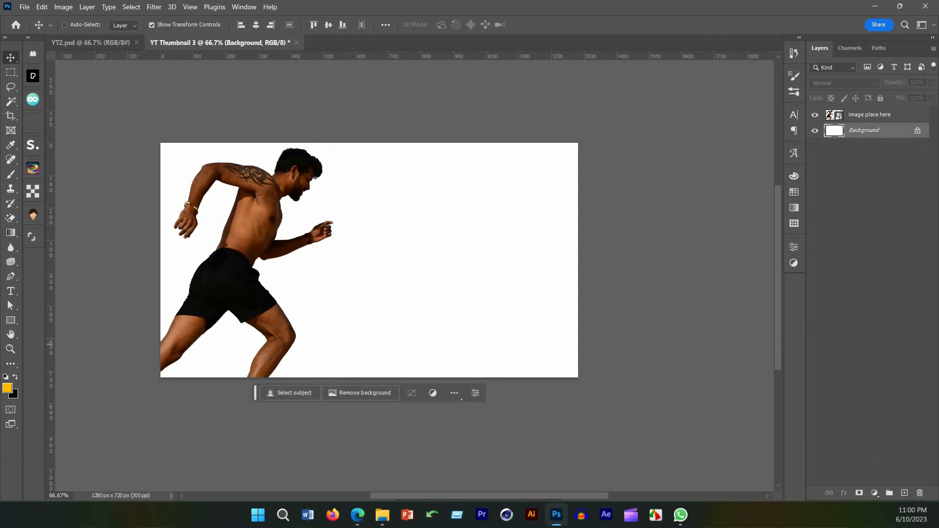
# Step: Switch to the Edge browser and search Google Images for "black texture background" in a new tab
pyautogui.moveTo(415, 0); pyautogui.dragTo(533, 44)
pyautogui.click(376, 171)
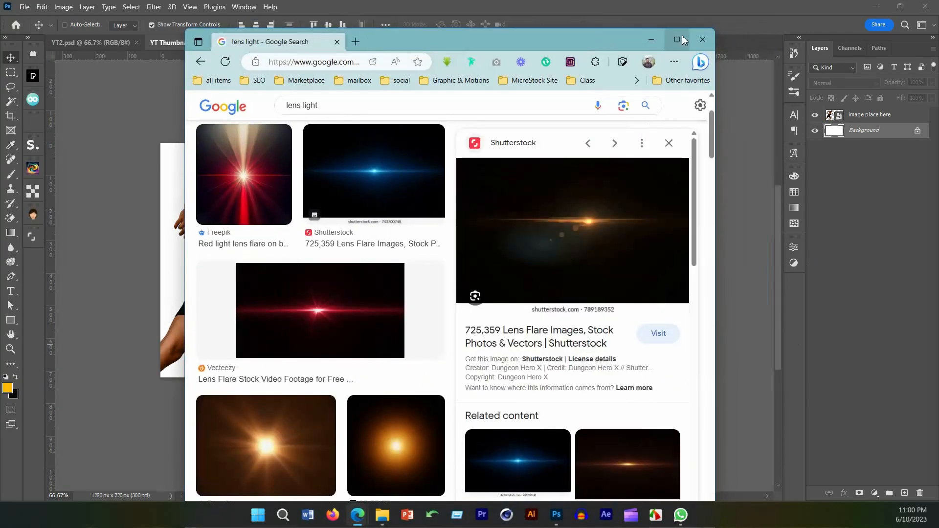
pyautogui.doubleClick(203, 34)
pyautogui.hotkey('ctrl', 't')
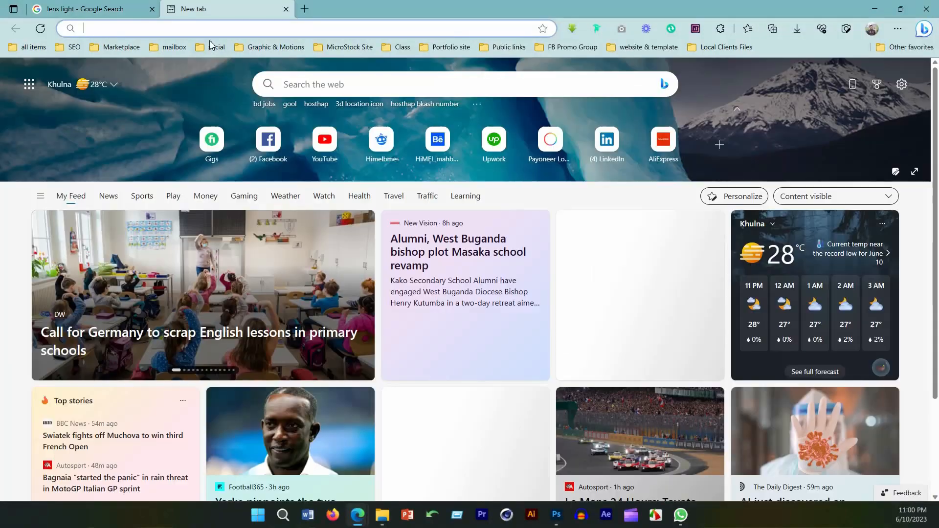
pyautogui.write('black te')
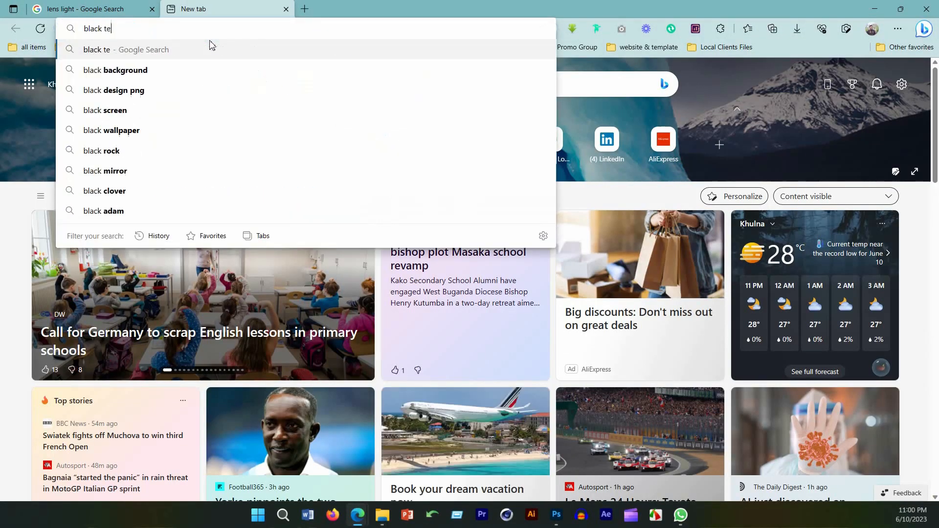
pyautogui.write('xture background')
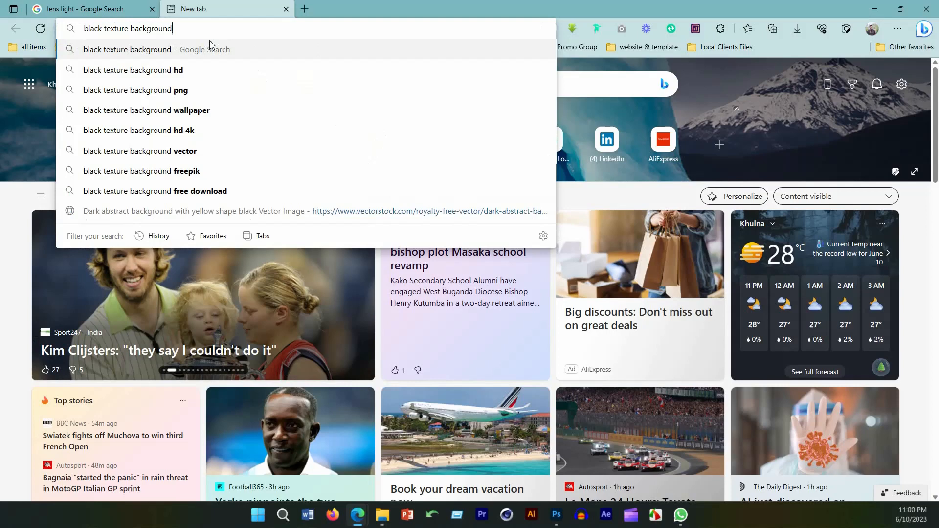
pyautogui.press('Return')
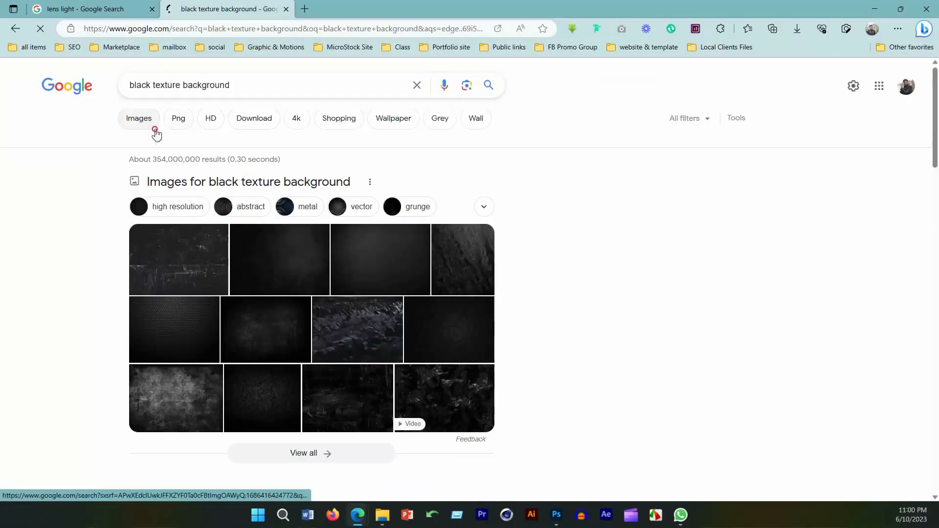
pyautogui.click(155, 130)
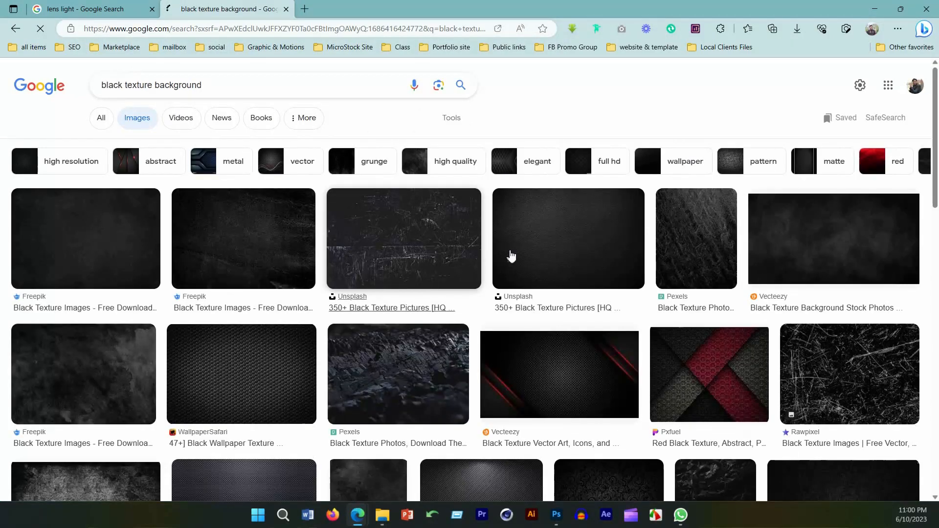
# Step: Browse the black texture image results and copy the scratched black Rawpixel texture image
pyautogui.scroll(-3, 451, 330)
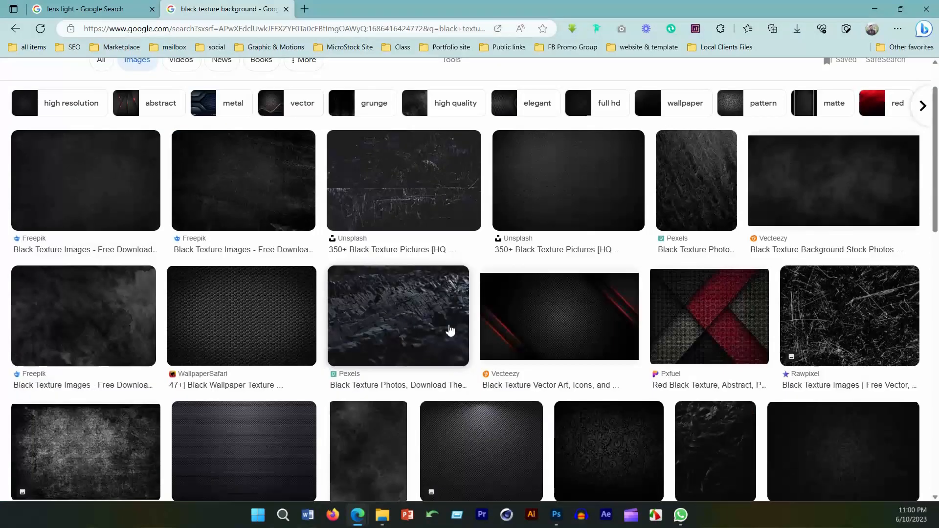
pyautogui.scroll(3, 368, 346)
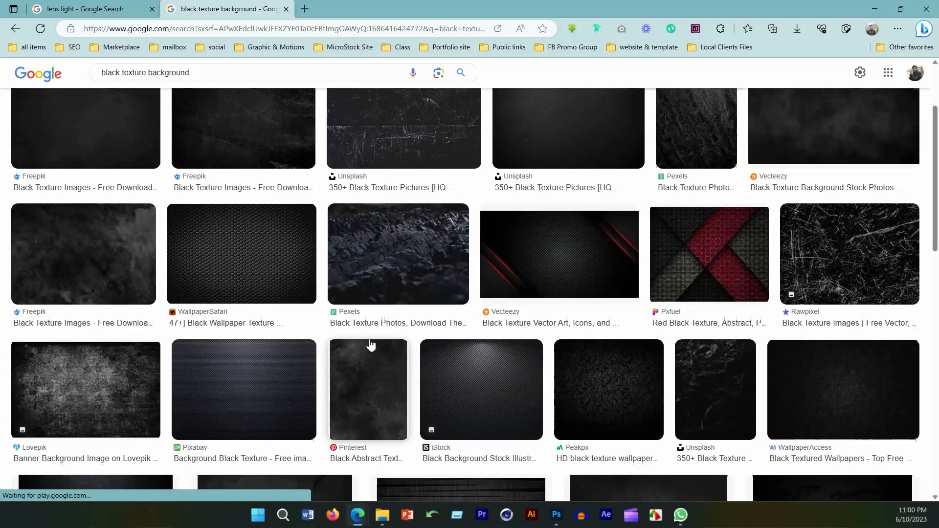
pyautogui.click(161, 377)
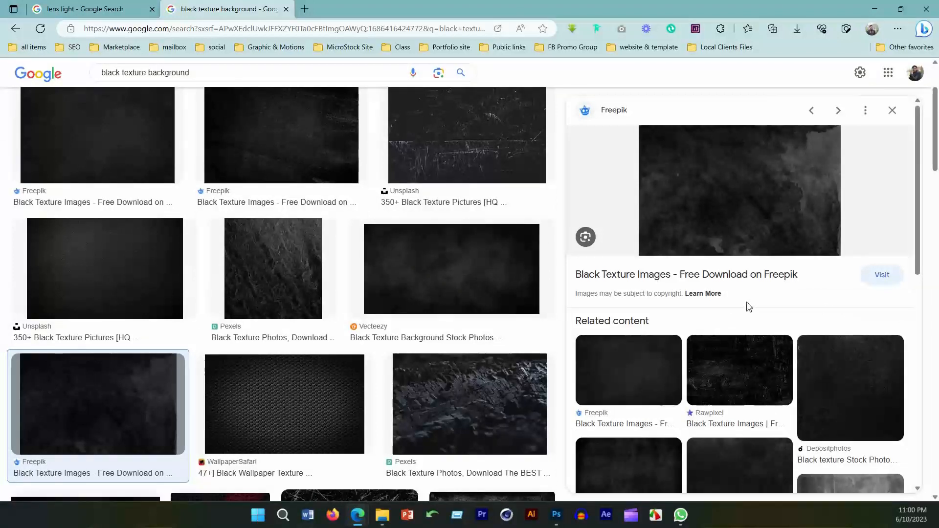
pyautogui.click(743, 372)
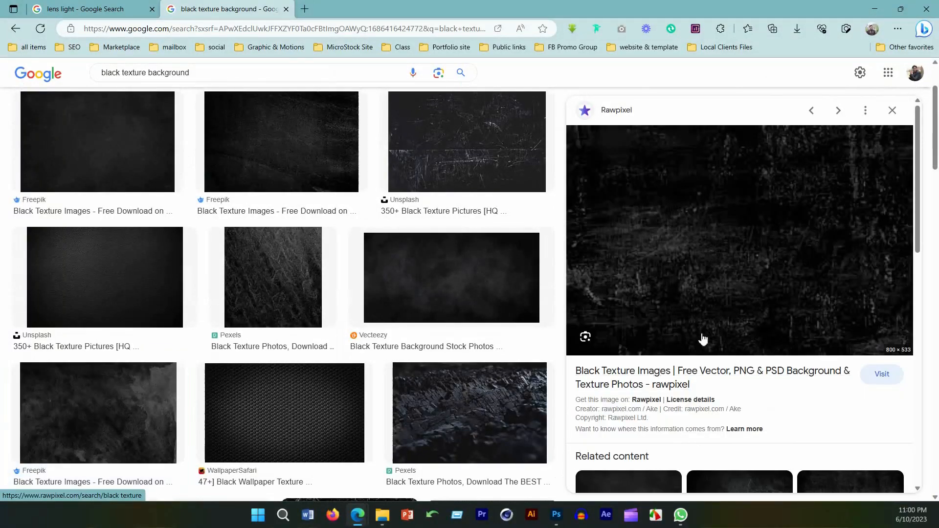
pyautogui.rightClick(672, 226)
pyautogui.click(706, 299)
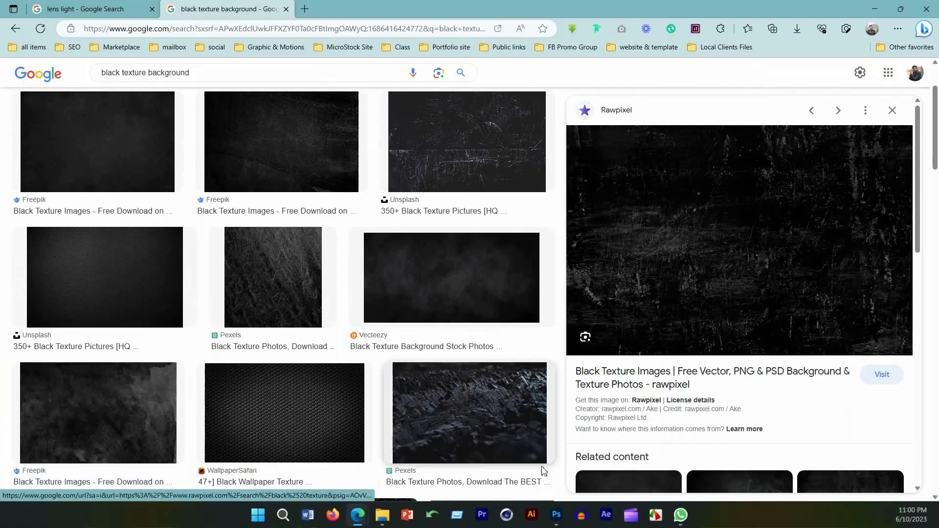
# Step: Switch to Photoshop, paste the black texture above the Background layer and convert it to a smart object
pyautogui.click(556, 515)
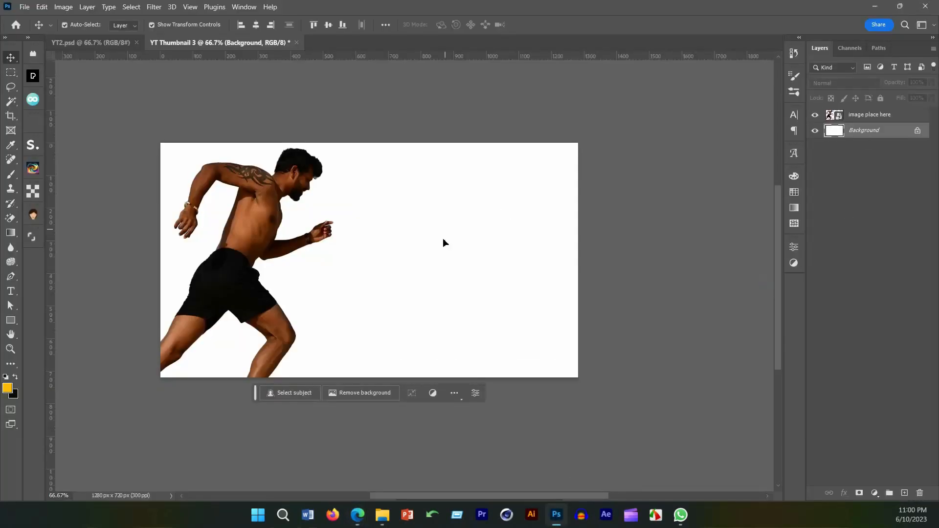
pyautogui.hotkey('ctrl', 'v')
pyautogui.rightClick(876, 130)
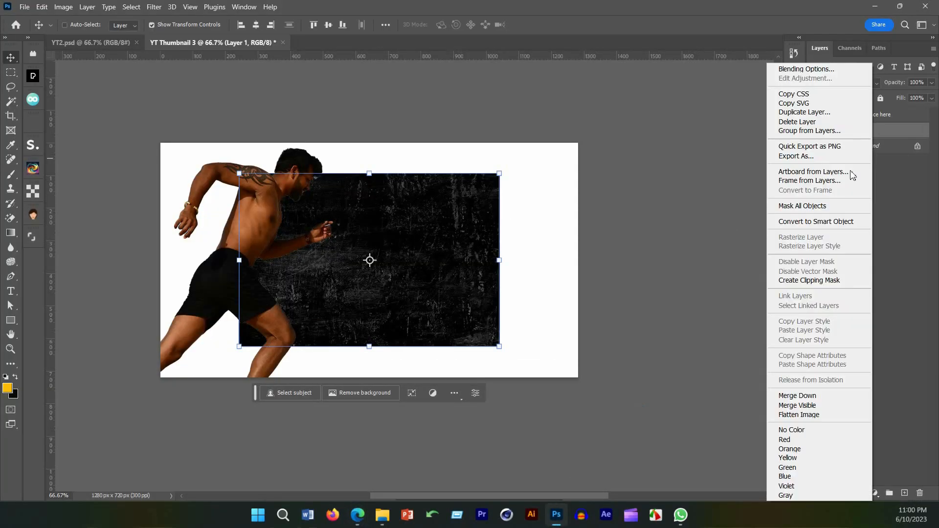
pyautogui.click(825, 224)
# Step: Scale the black texture from its centre to about 1307 × 871 px so it covers the canvas
pyautogui.moveTo(499, 259); pyautogui.dragTo(582, 268)
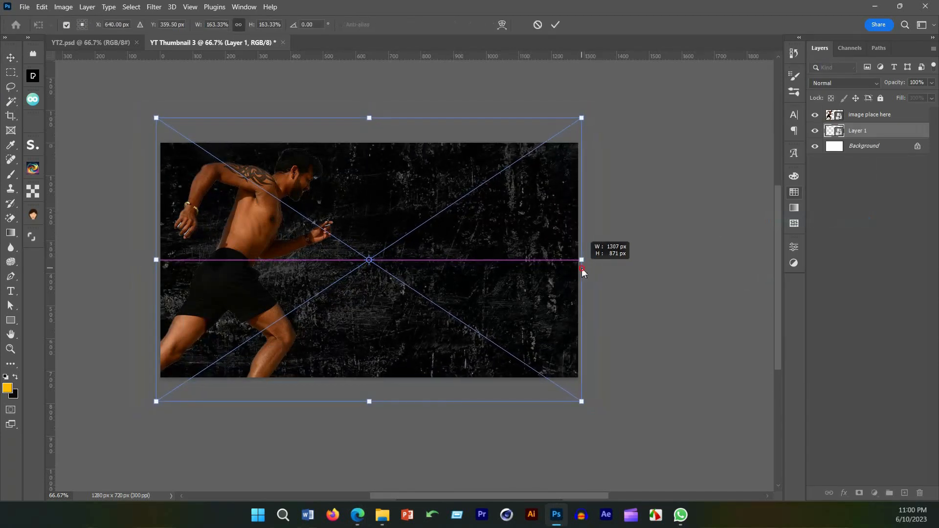
pyautogui.click(555, 24)
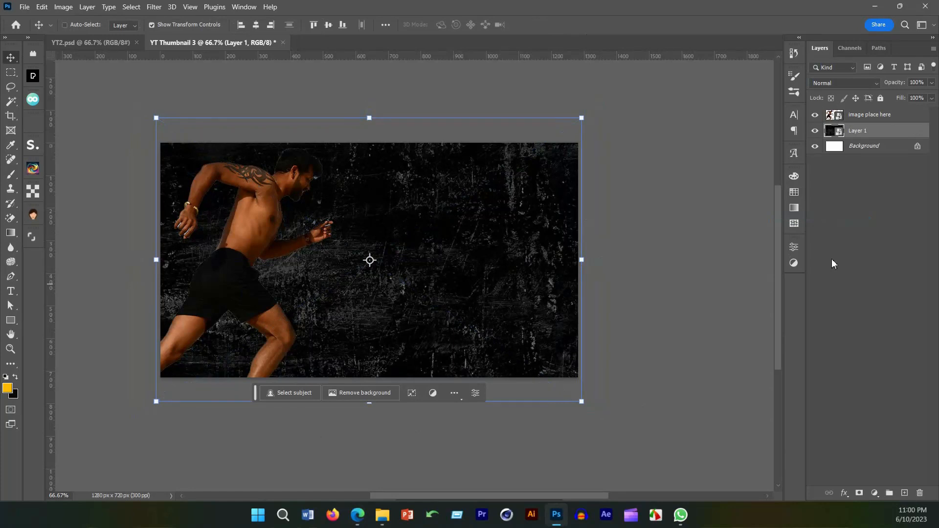
pyautogui.click(851, 161)
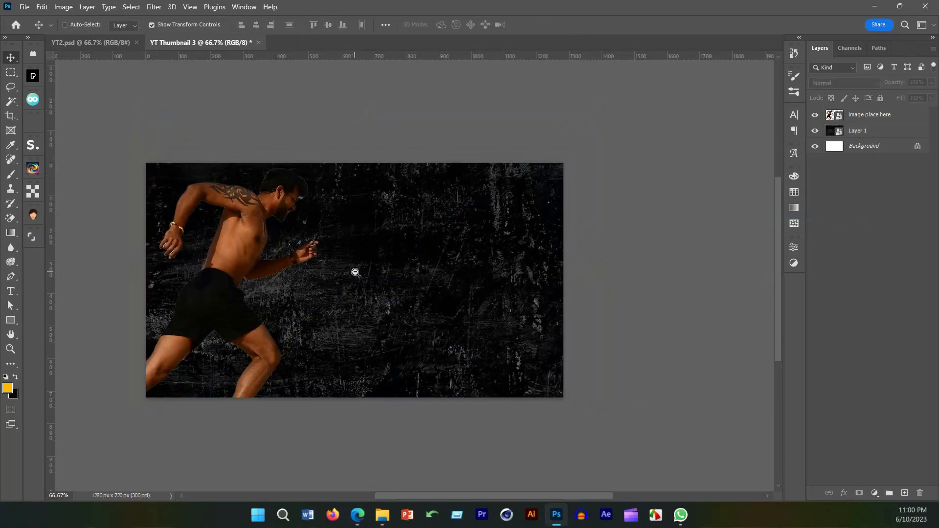
# Step: Enlarge the runner on the "image place here" layer and position him so his upper body fills the canvas's left half
pyautogui.scroll(-1, 356, 270)
pyautogui.moveTo(408, 260); pyautogui.dragTo(394, 245)
pyautogui.click(878, 116)
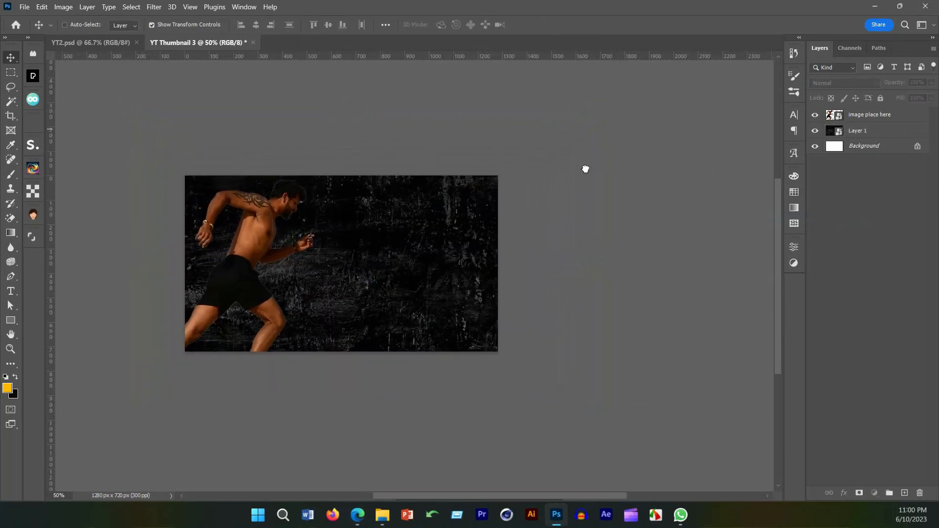
pyautogui.scroll(-2, 285, 289)
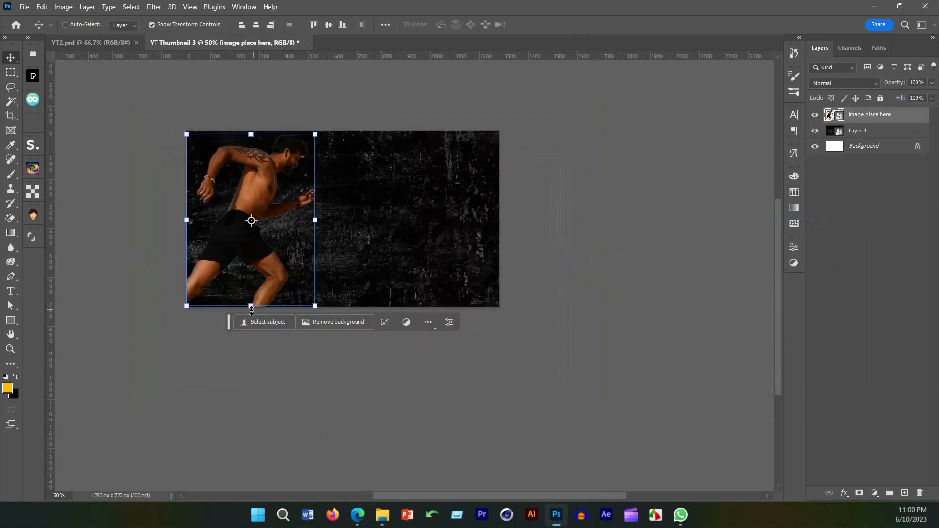
pyautogui.moveTo(250, 305); pyautogui.dragTo(249, 402)
pyautogui.moveTo(286, 299); pyautogui.dragTo(307, 307)
pyautogui.moveTo(272, 410); pyautogui.dragTo(272, 420)
pyautogui.moveTo(321, 232); pyautogui.dragTo(291, 232)
pyautogui.moveTo(290, 343); pyautogui.dragTo(304, 297)
pyautogui.moveTo(256, 376); pyautogui.dragTo(259, 382)
pyautogui.moveTo(275, 180); pyautogui.dragTo(278, 181)
pyautogui.click(555, 25)
pyautogui.moveTo(339, 183); pyautogui.dragTo(315, 216)
pyautogui.keyDown('ctrl'); pyautogui.click(315, 216); pyautogui.keyUp('ctrl')
pyautogui.keyDown('ctrl'); pyautogui.keyDown('alt'); pyautogui.click(304, 218); pyautogui.keyUp('alt'); pyautogui.keyUp('ctrl')
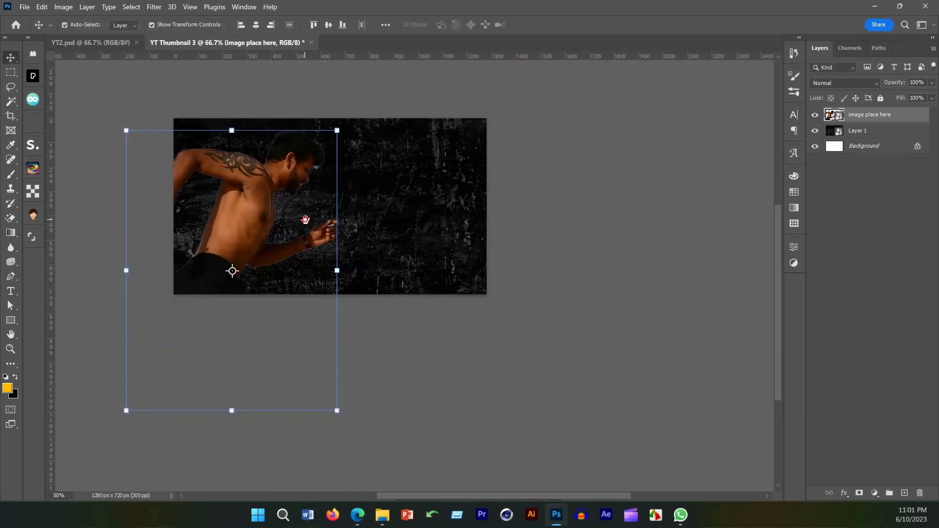
# Step: Add a black (000000) solid color fill layer directly above the Background layer
pyautogui.click(861, 131)
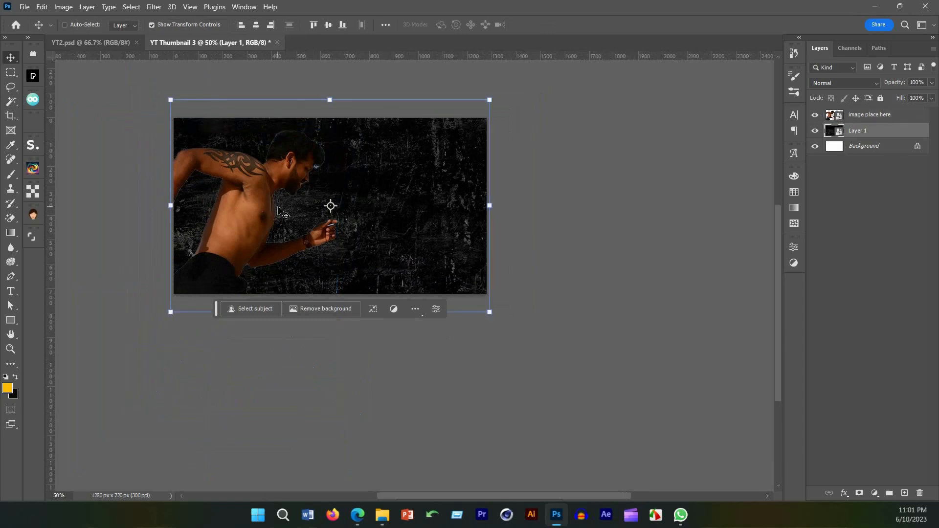
pyautogui.click(872, 146)
pyautogui.click(875, 494)
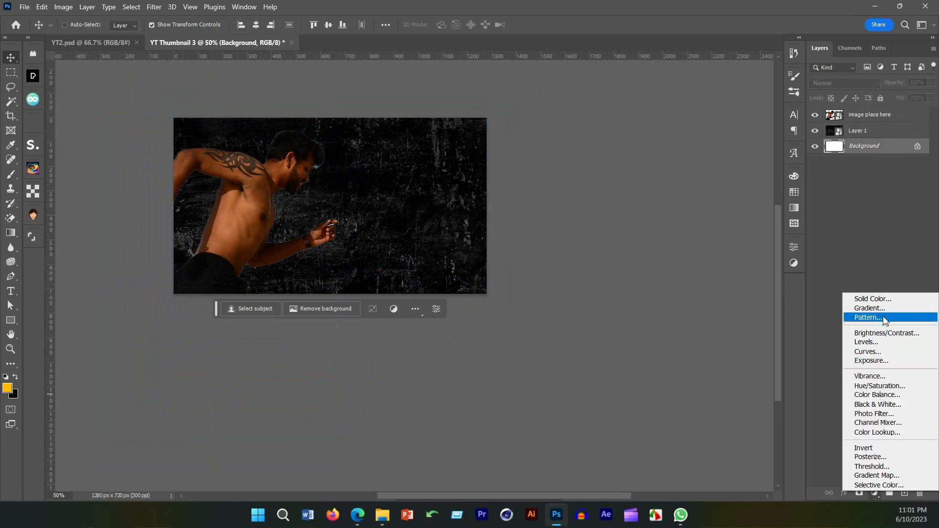
pyautogui.click(875, 304)
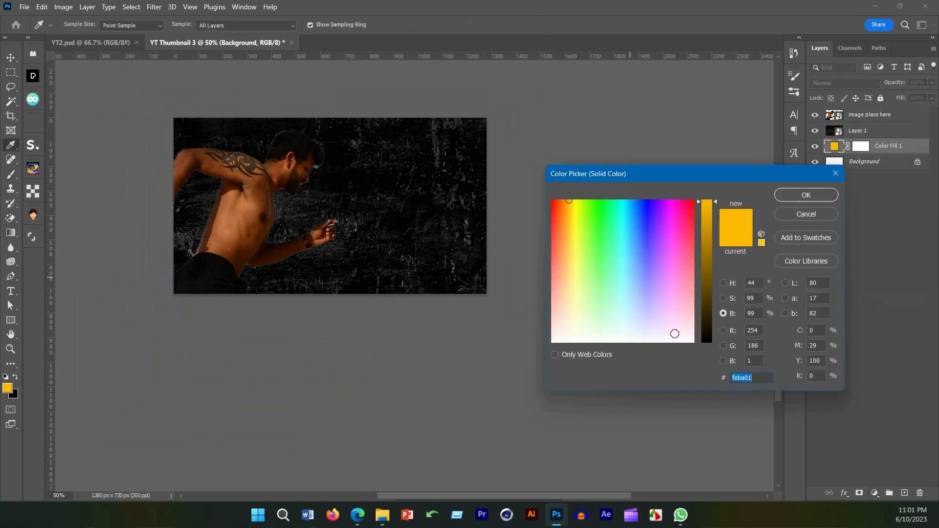
pyautogui.moveTo(673, 331); pyautogui.dragTo(705, 345)
pyautogui.click(705, 343)
pyautogui.click(813, 195)
pyautogui.press('v')
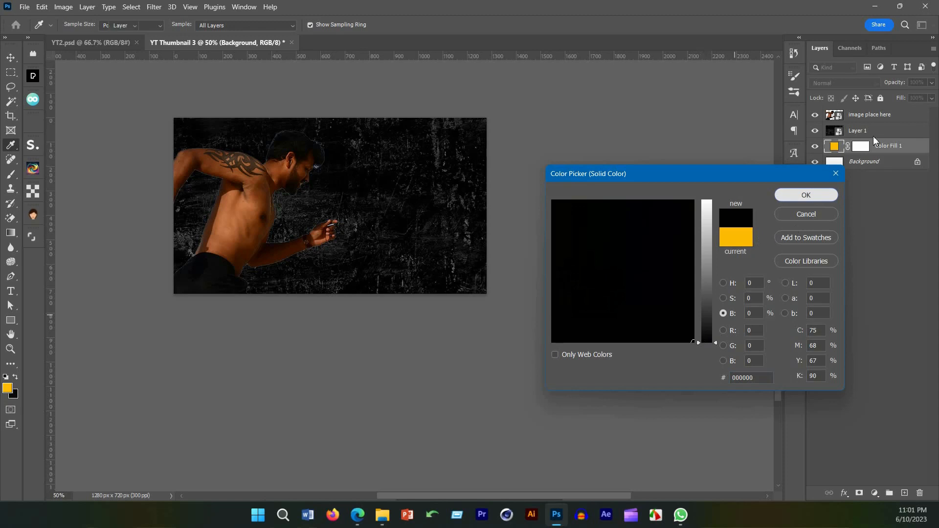
# Step: Set the black texture layer's opacity to 50% and delete the white Background layer
pyautogui.click(871, 130)
pyautogui.click(932, 83)
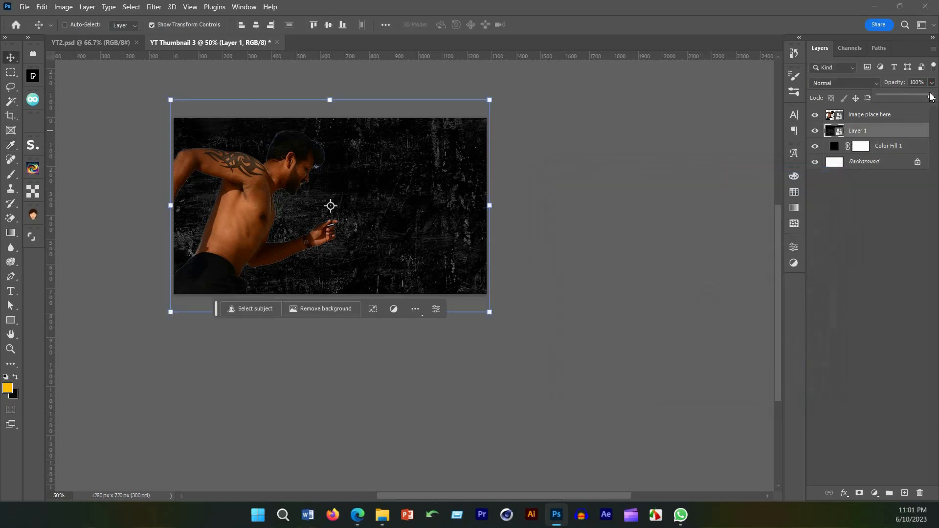
pyautogui.moveTo(930, 97); pyautogui.dragTo(916, 98)
pyautogui.click(876, 90)
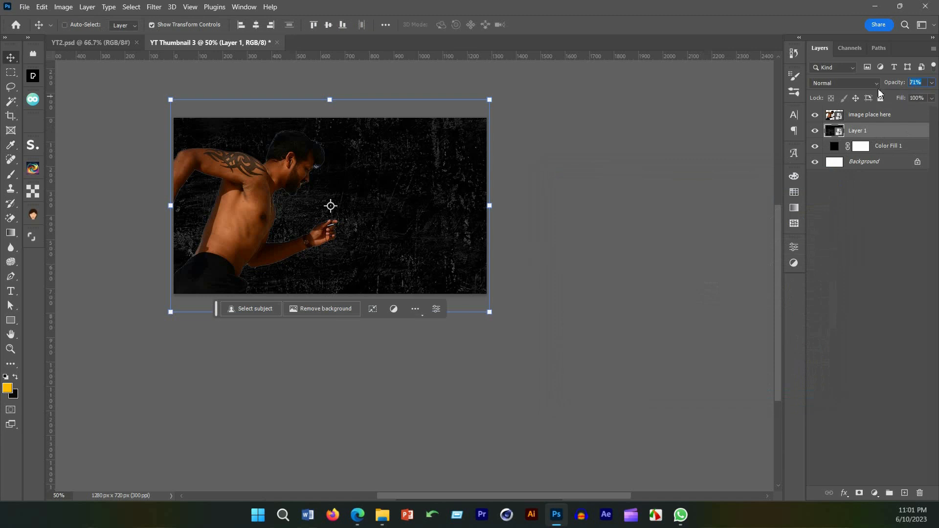
pyautogui.write('50')
pyautogui.press('Return')
pyautogui.moveTo(870, 162); pyautogui.dragTo(920, 492)
pyautogui.click(860, 275)
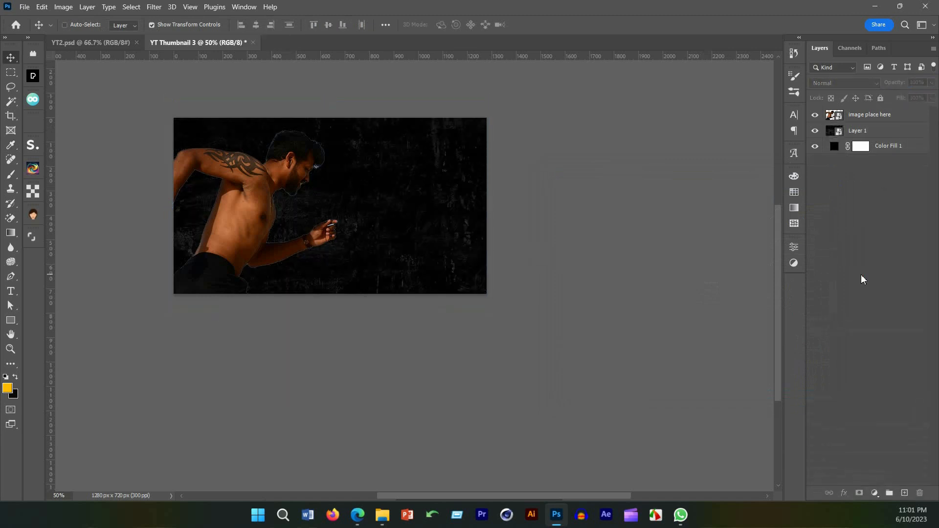
# Step: Group the black texture layer with the color fill layer and rename the group "bg"
pyautogui.moveTo(319, 196); pyautogui.dragTo(322, 218)
pyautogui.click(868, 134)
pyautogui.keyDown('shift'); pyautogui.click(896, 151); pyautogui.keyUp('shift')
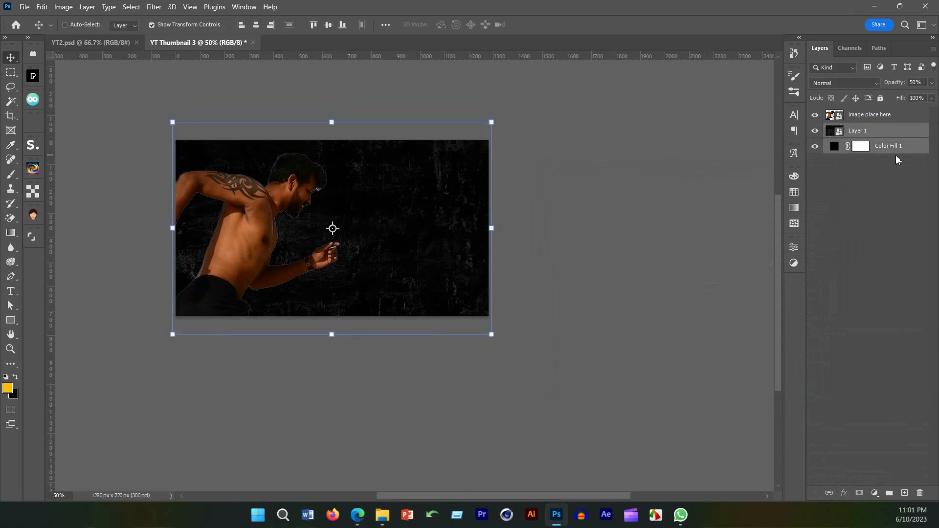
pyautogui.hotkey('ctrl', 'g')
pyautogui.doubleClick(859, 129)
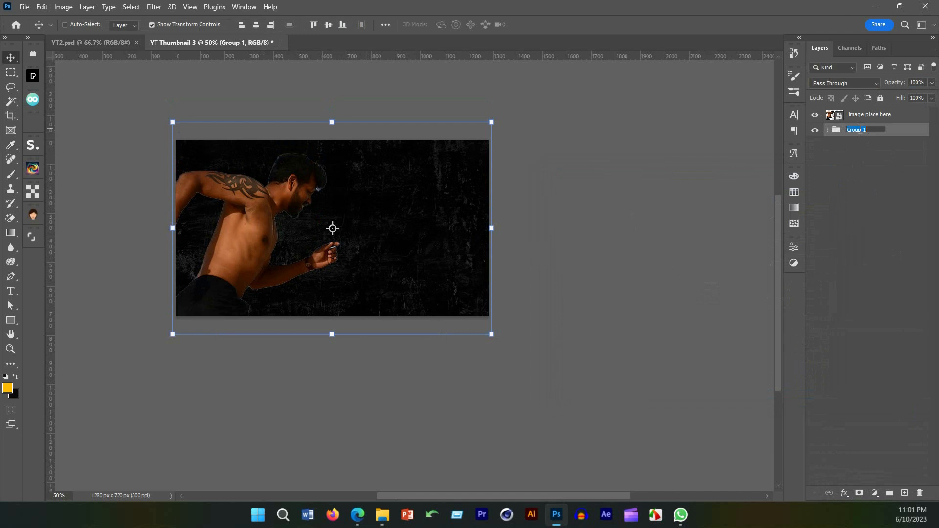
pyautogui.press('Return')
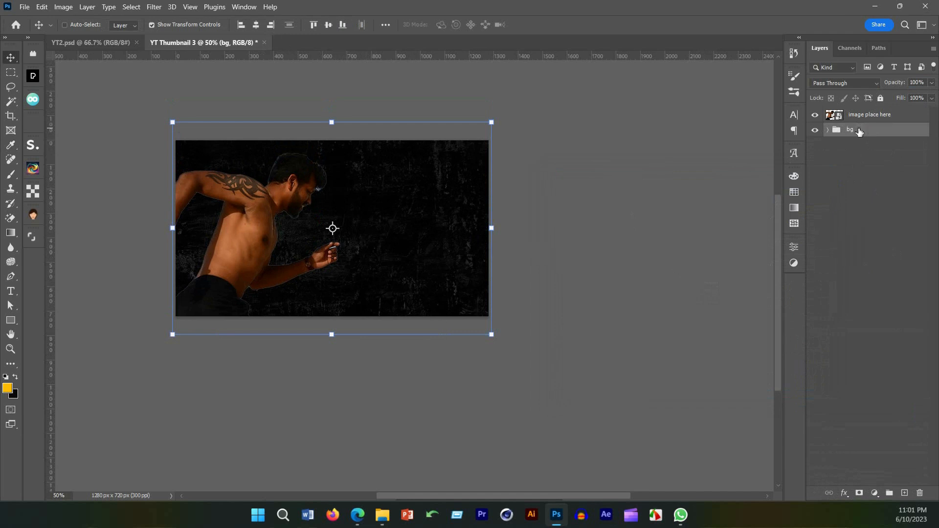
# Step: Put the "image place here" layer in its own group and rename the group "image"
pyautogui.click(856, 117)
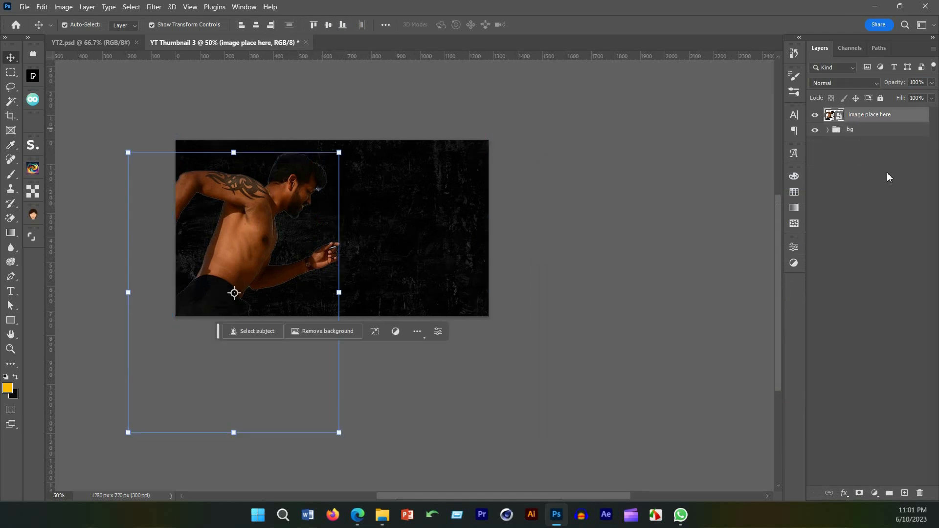
pyautogui.hotkey('ctrl', 'g')
pyautogui.doubleClick(859, 115)
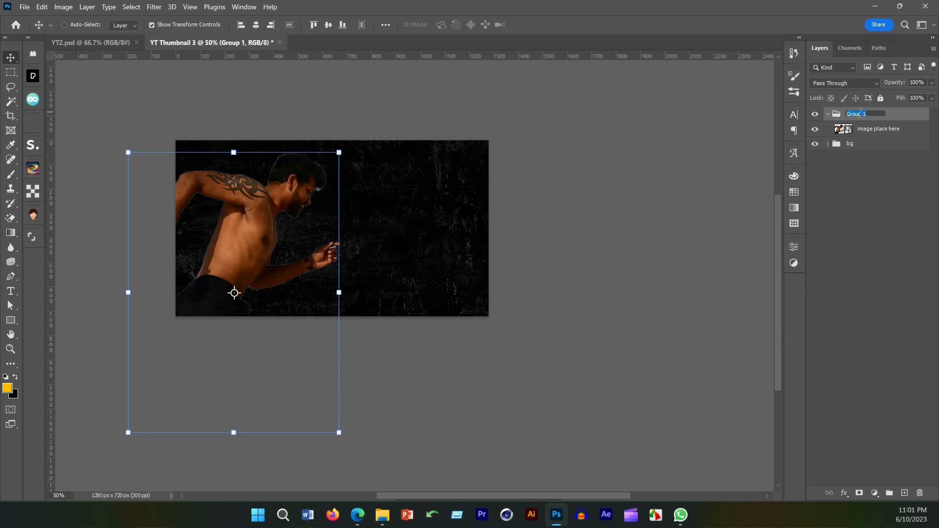
pyautogui.press('Return')
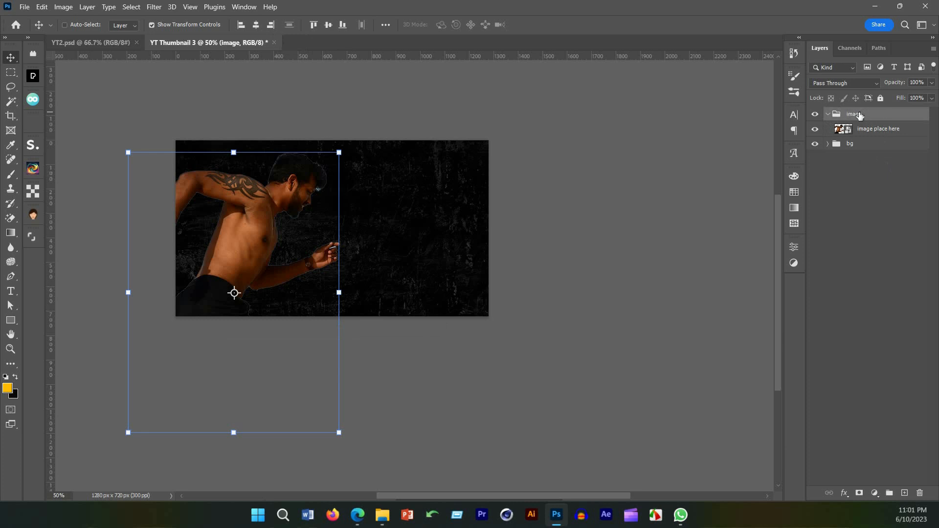
# Step: Expand the "bg" group and add a new empty layer above the black texture layer
pyautogui.click(828, 144)
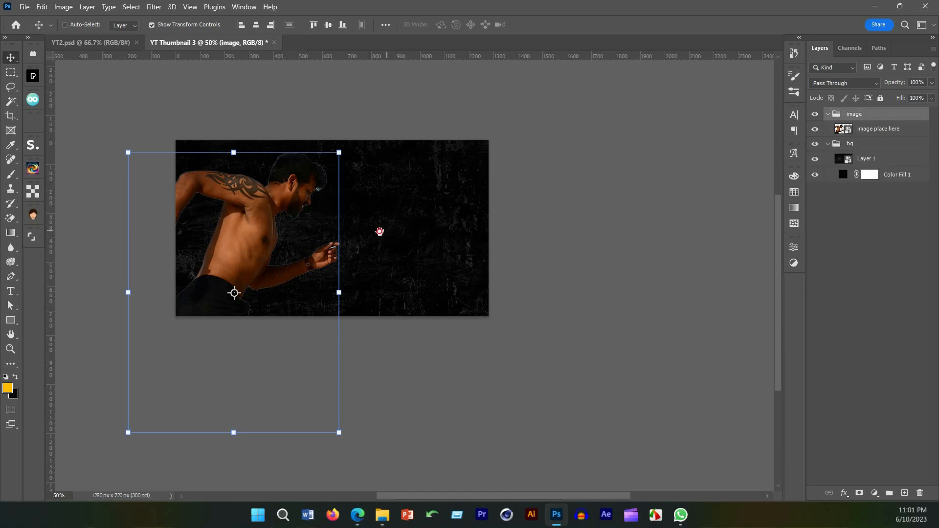
pyautogui.scroll(1, 379, 230)
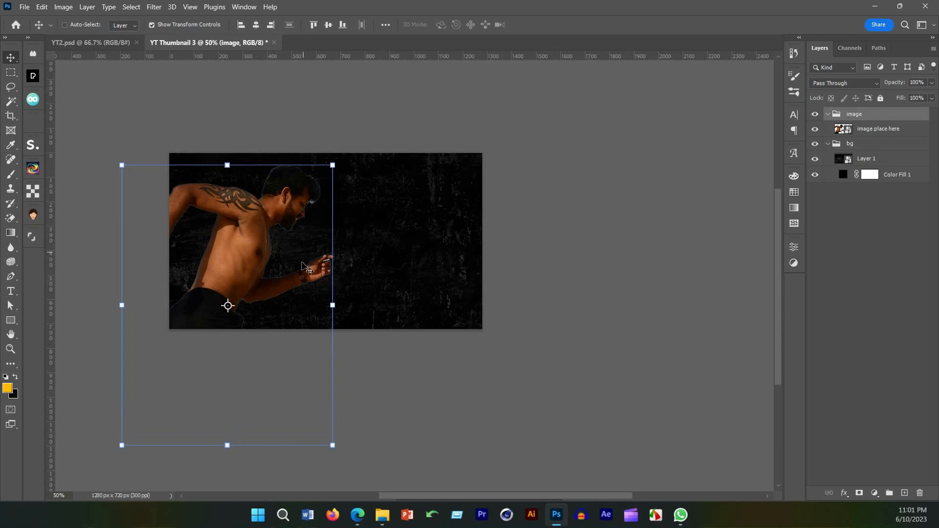
pyautogui.moveTo(300, 264); pyautogui.dragTo(284, 267)
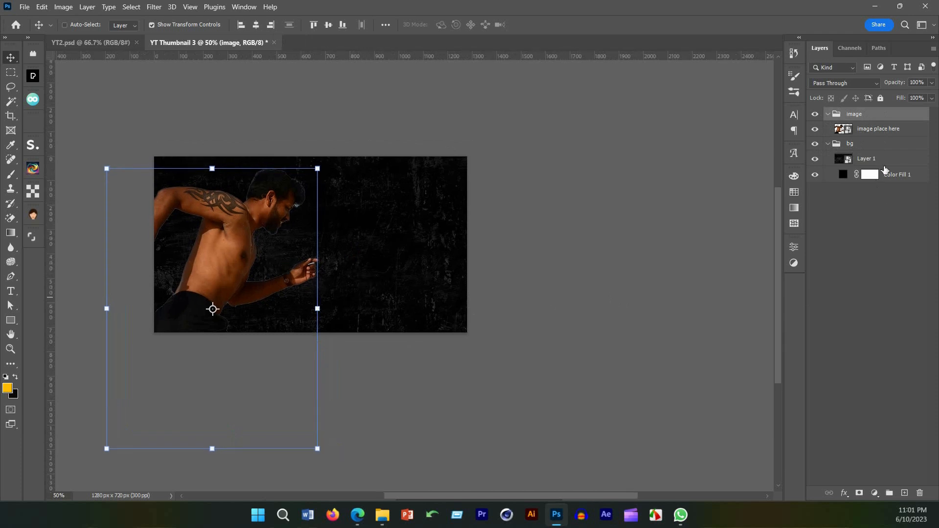
pyautogui.click(869, 160)
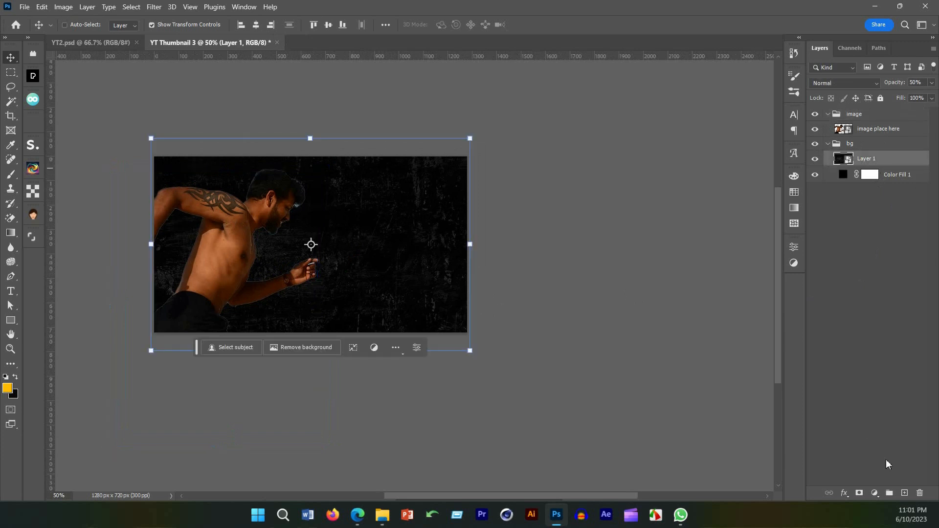
pyautogui.click(904, 494)
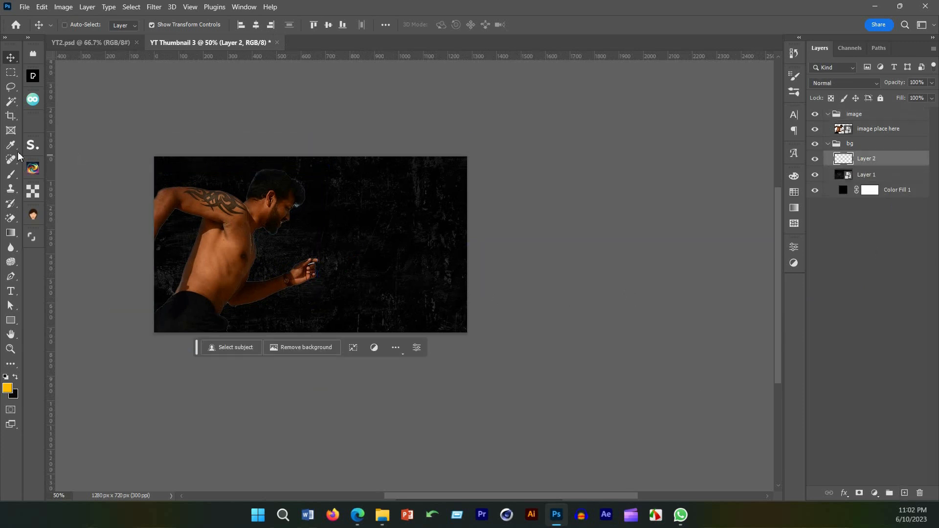
# Step: Activate the Brush tool and choose the Milk Brush 1 preset from the splash_brushes_nikavero set
pyautogui.rightClick(10, 174)
pyautogui.click(48, 176)
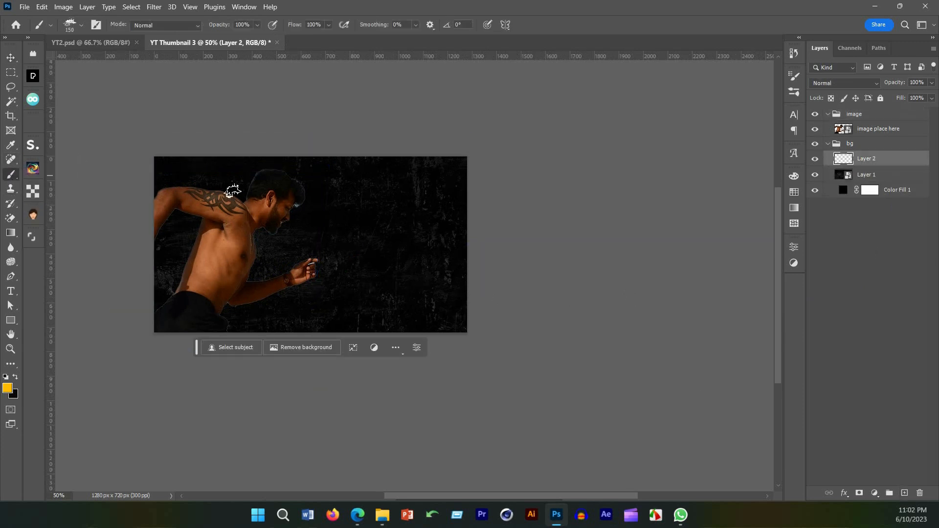
pyautogui.rightClick(313, 235)
pyautogui.scroll(-2, 421, 394)
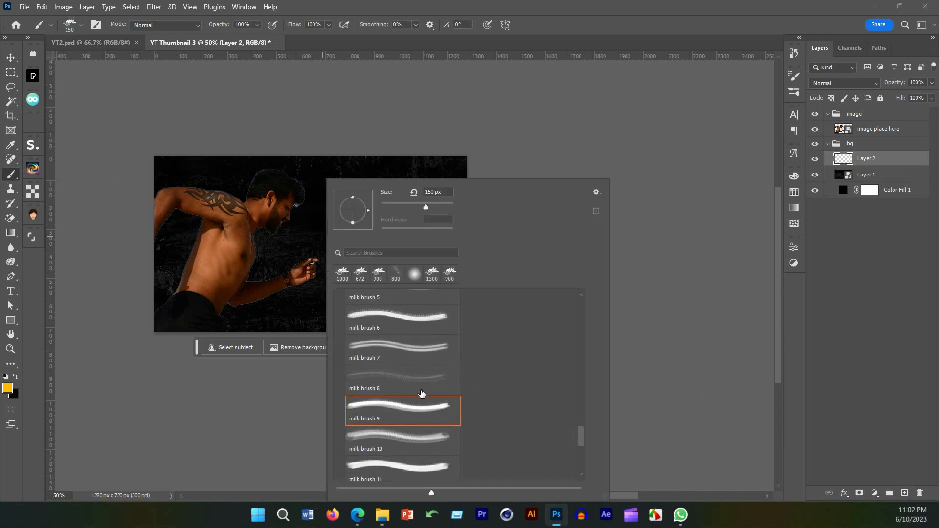
pyautogui.click(348, 408)
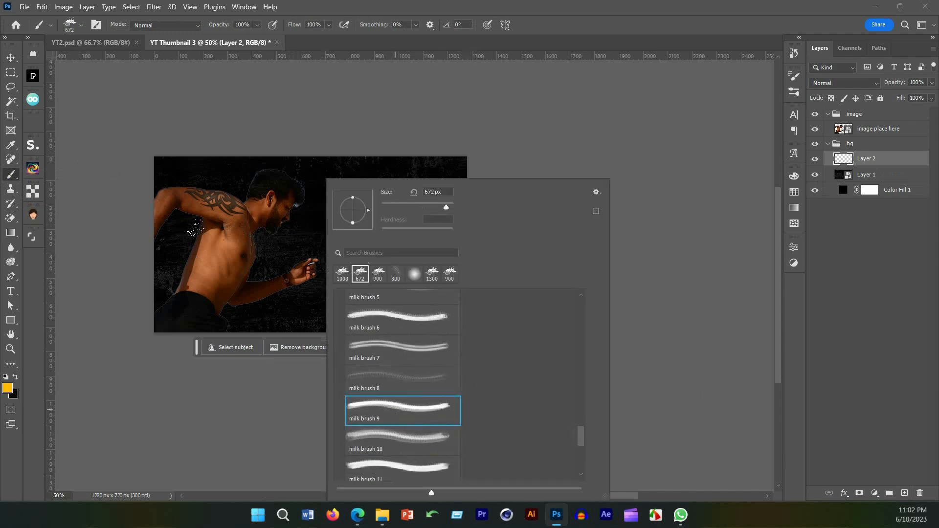
pyautogui.click(406, 446)
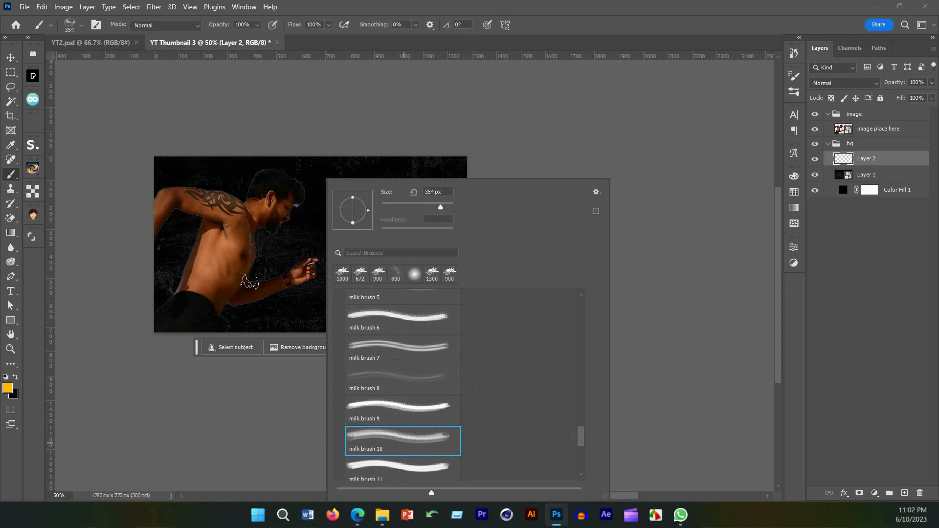
pyautogui.scroll(-2, 405, 440)
pyautogui.click(405, 438)
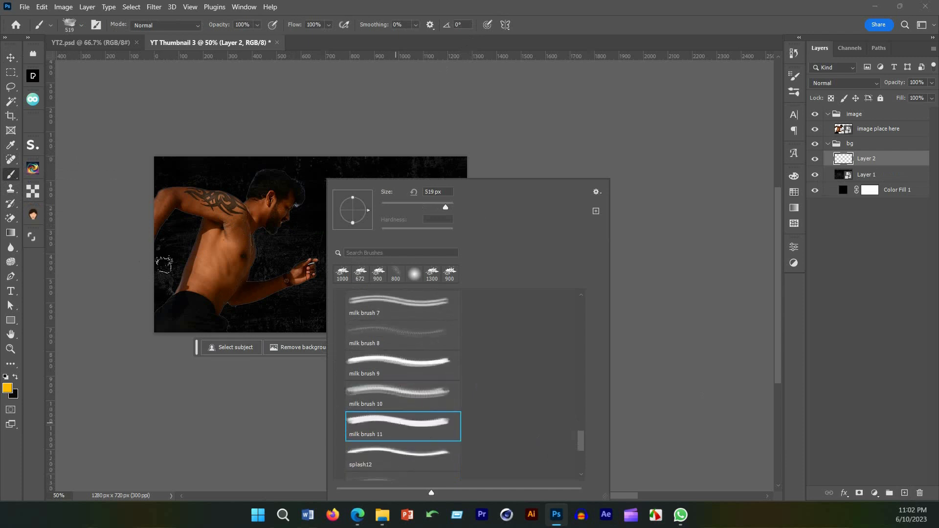
pyautogui.scroll(-3, 425, 402)
pyautogui.click(398, 420)
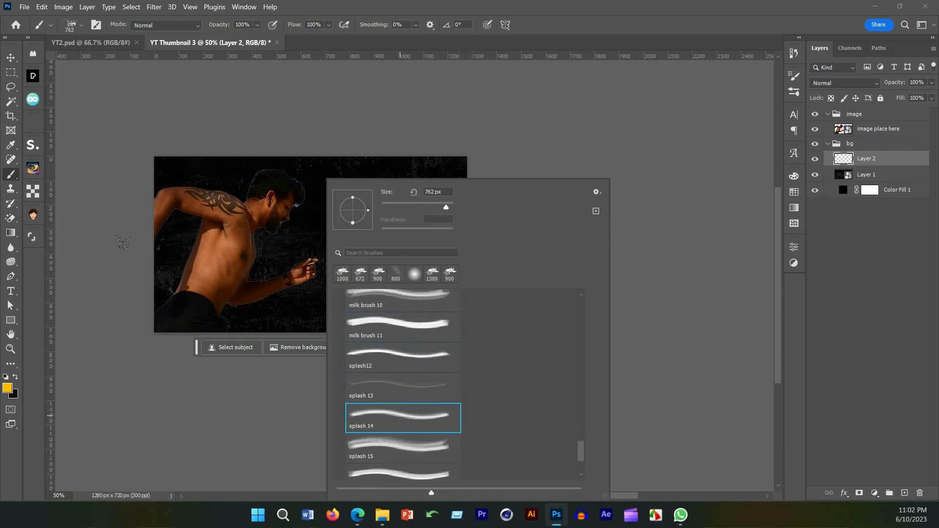
pyautogui.scroll(-3, 440, 392)
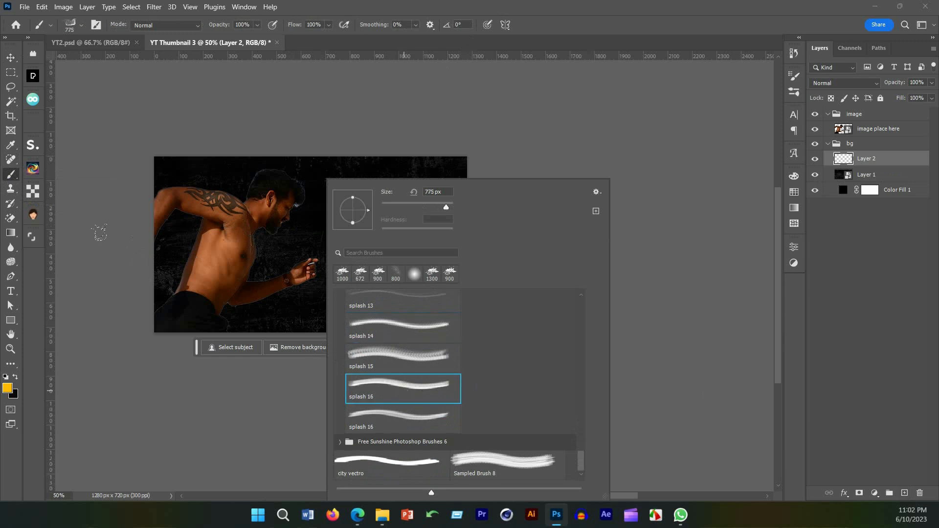
pyautogui.scroll(5, 455, 384)
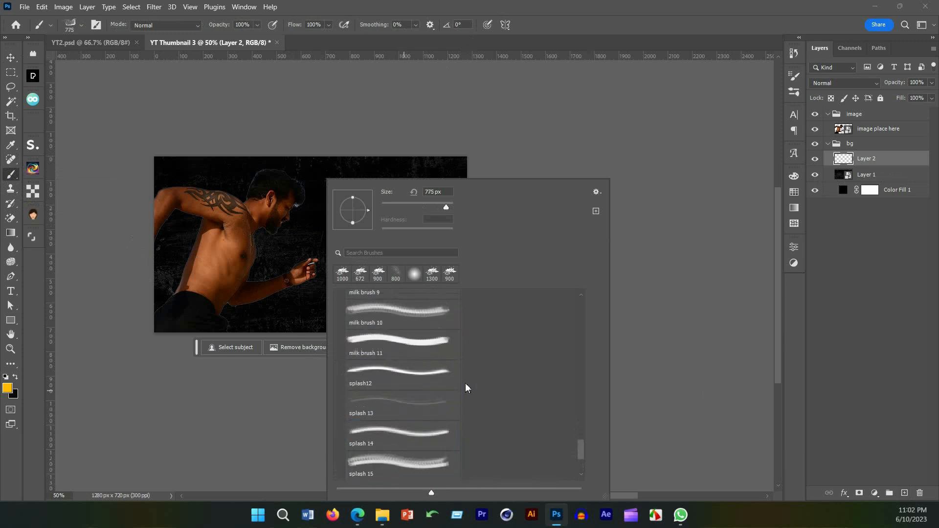
pyautogui.scroll(6, 454, 383)
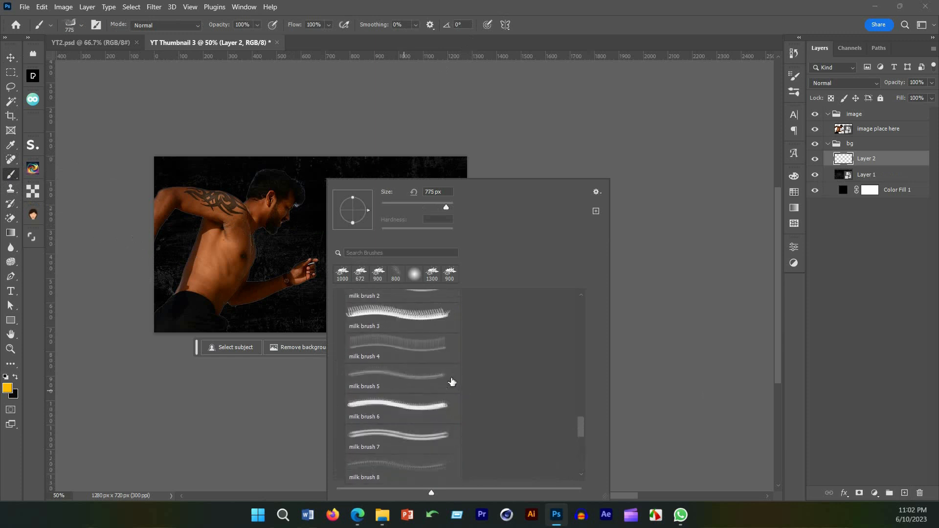
pyautogui.click(370, 348)
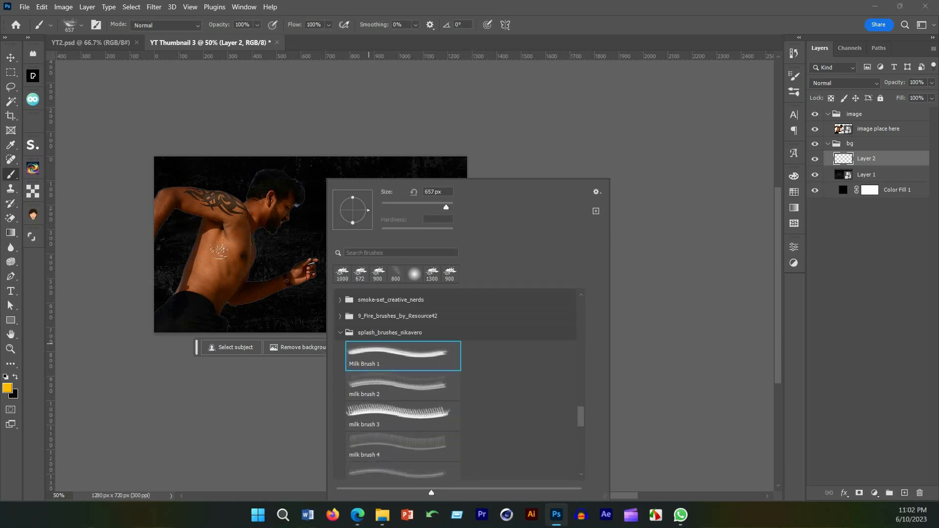
pyautogui.click(609, 40)
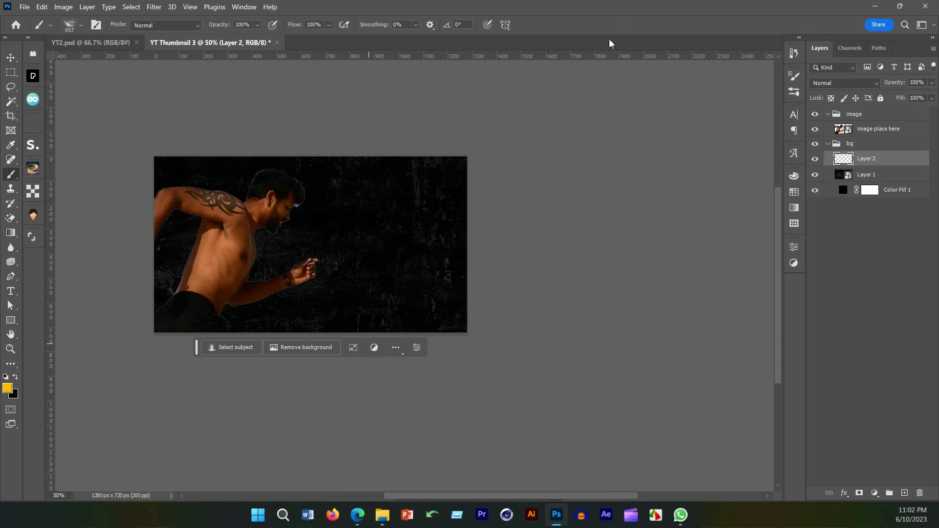
# Step: Enlarge the splash brush to 800 px and rotate its tip to -123°
pyautogui.press(']')
pyautogui.rightClick(268, 180)
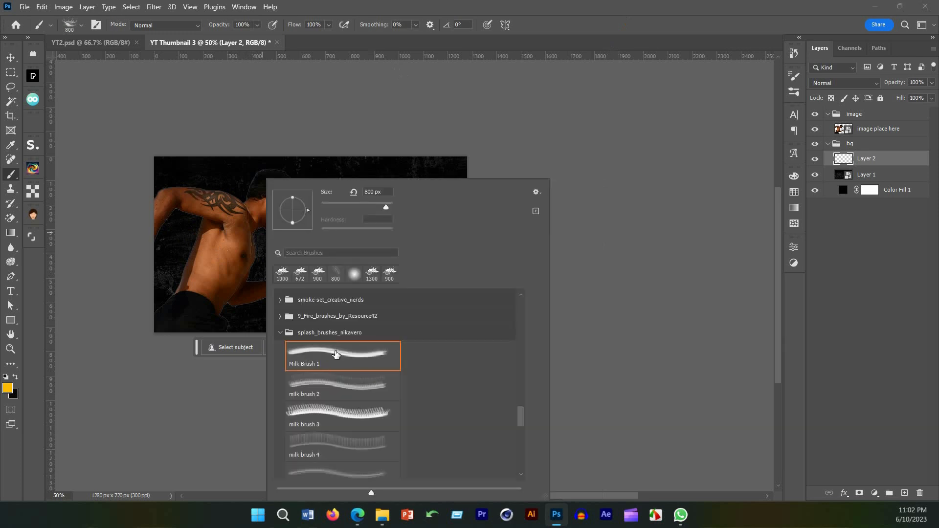
pyautogui.scroll(2, 340, 374)
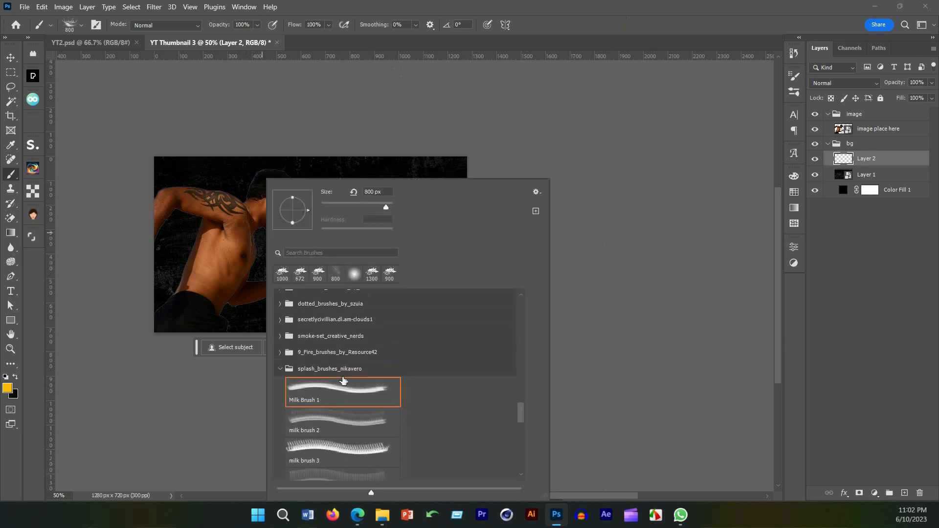
pyautogui.click(600, 20)
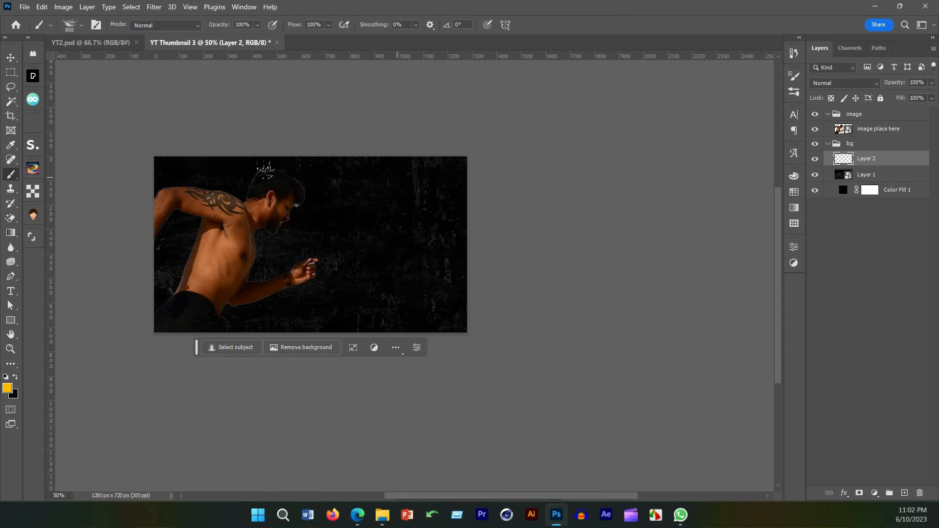
pyautogui.rightClick(289, 179)
pyautogui.moveTo(330, 210); pyautogui.dragTo(306, 224)
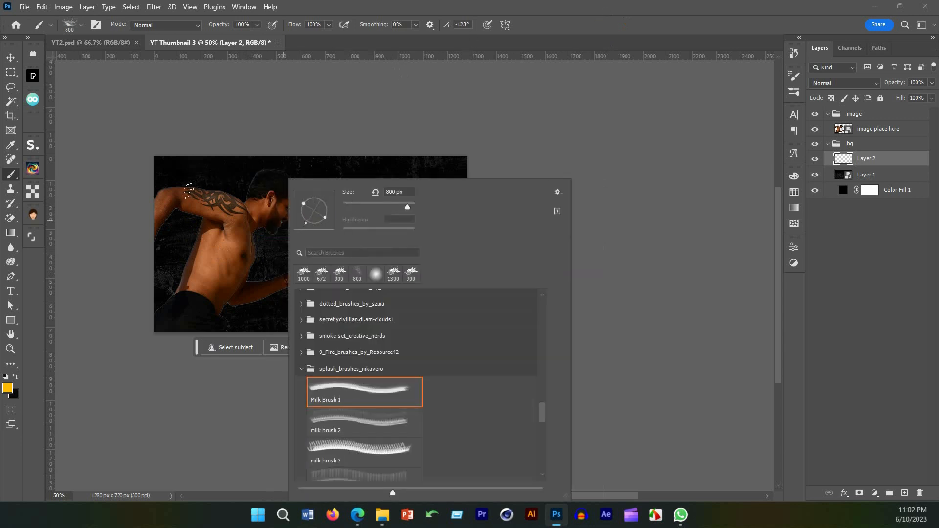
pyautogui.click(563, 33)
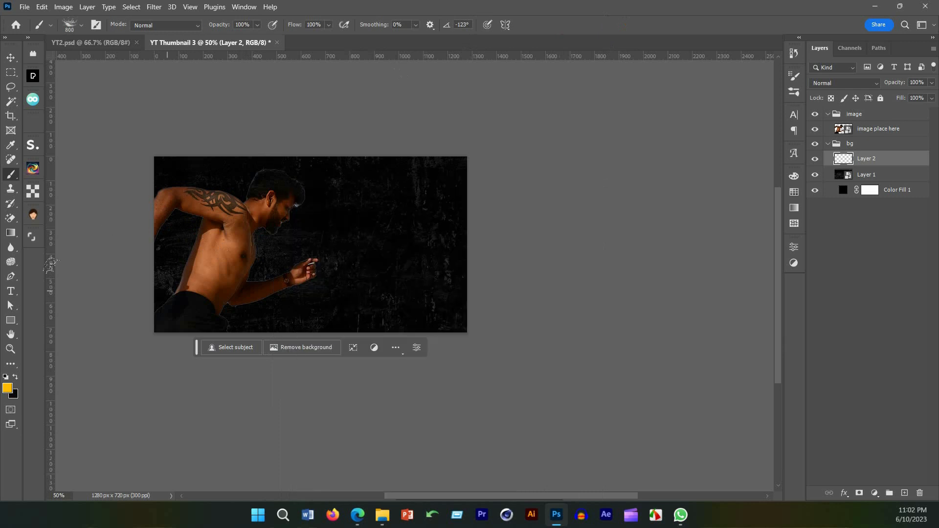
# Step: Use yellow feba01 as the foreground color and enlarge the brush to 1400 px
pyautogui.click(7, 388)
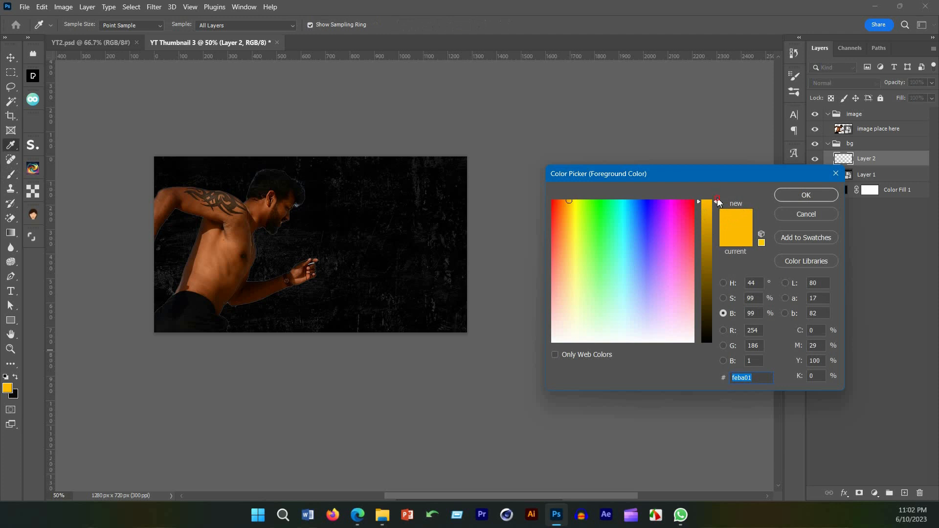
pyautogui.click(806, 196)
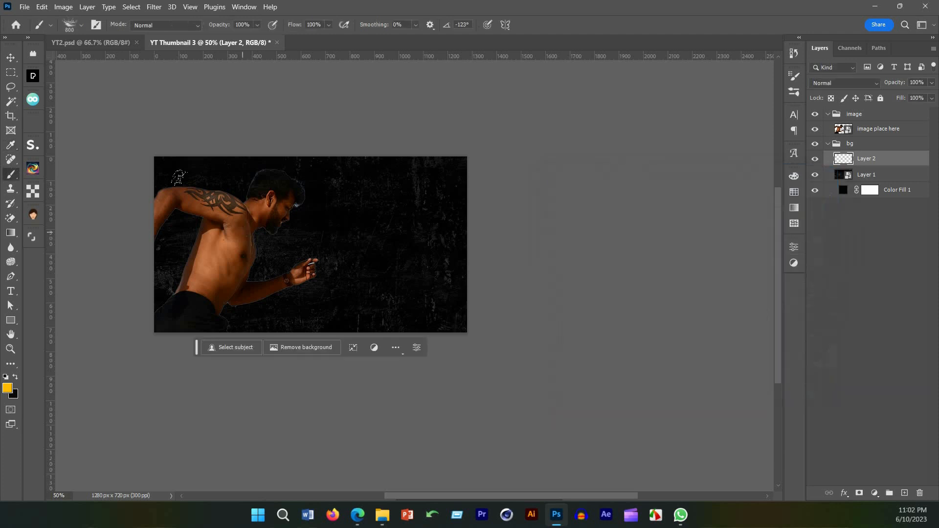
pyautogui.press(']')
pyautogui.press(']')
pyautogui.press(']')
pyautogui.press(']')
# Step: Try a yellow splash behind the runner, undo it, and rotate the brush tip to 57°
pyautogui.click(143, 147)
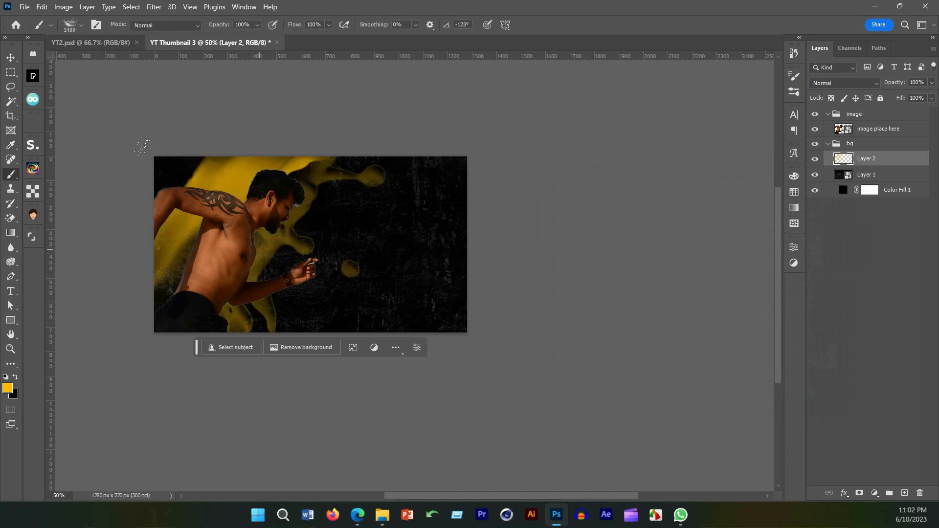
pyautogui.hotkey('ctrl', 'z')
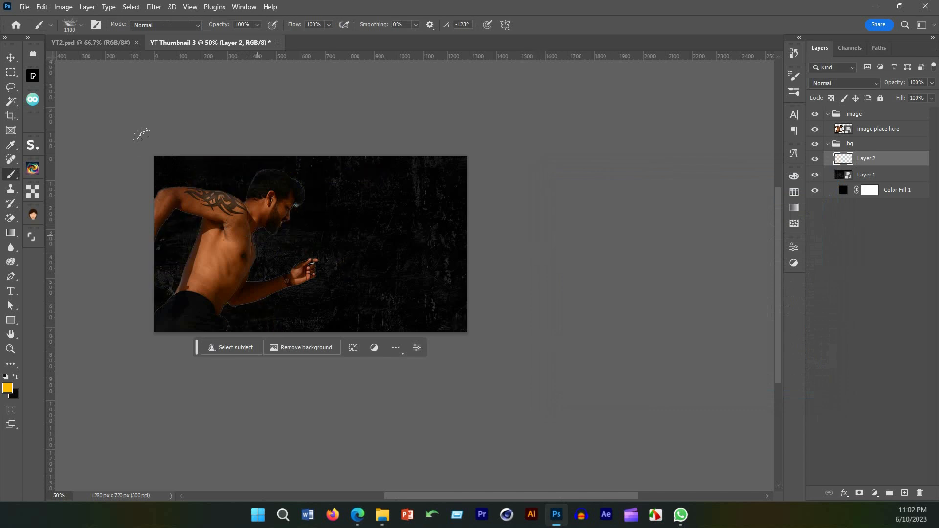
pyautogui.rightClick(260, 250)
pyautogui.moveTo(284, 226)
pyautogui.mouseDown()
pyautogui.moveTo(283, 205)
pyautogui.moveTo(291, 196)
pyautogui.moveTo(300, 203)
pyautogui.mouseUp()
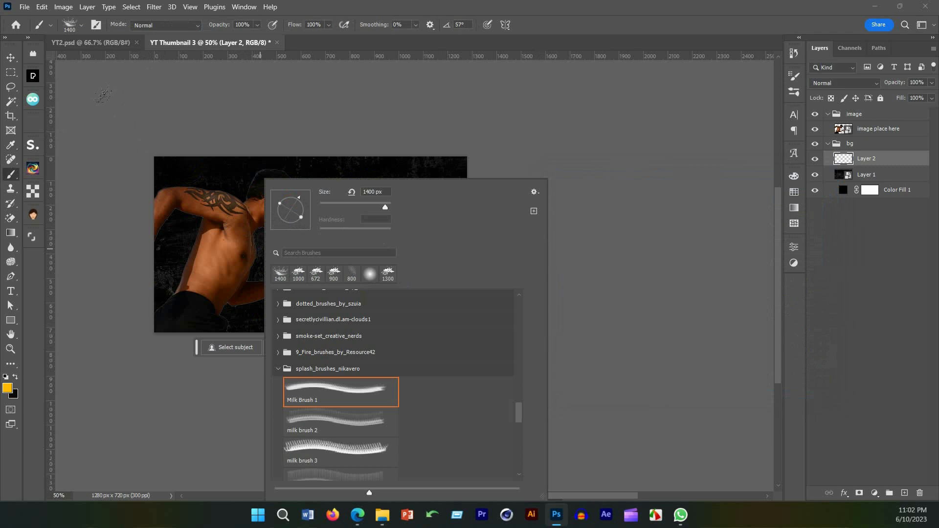
pyautogui.click(542, 39)
pyautogui.rightClick(410, 274)
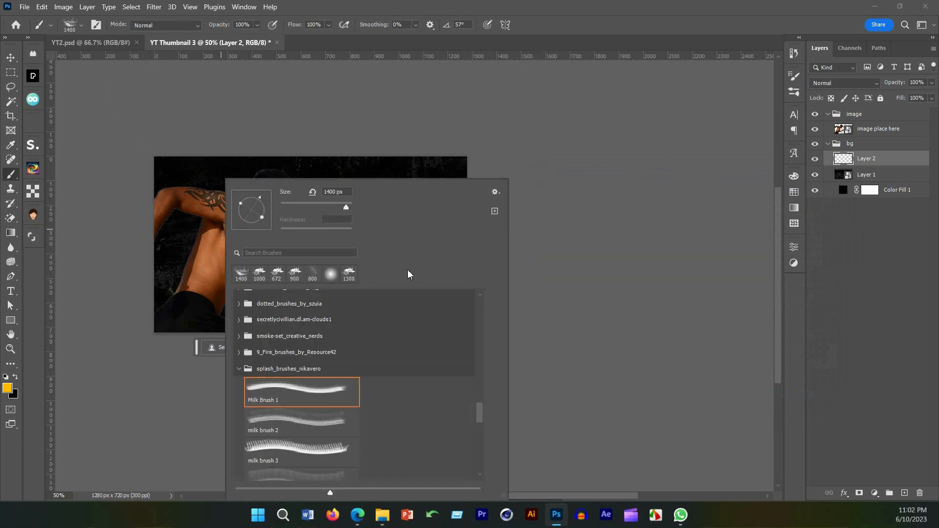
pyautogui.click(654, 5)
# Step: Stamp the yellow splash four times in the same spot behind the runner on Layer 2
pyautogui.click(191, 222)
pyautogui.click(191, 222)
pyautogui.click(191, 222)
pyautogui.click(191, 223)
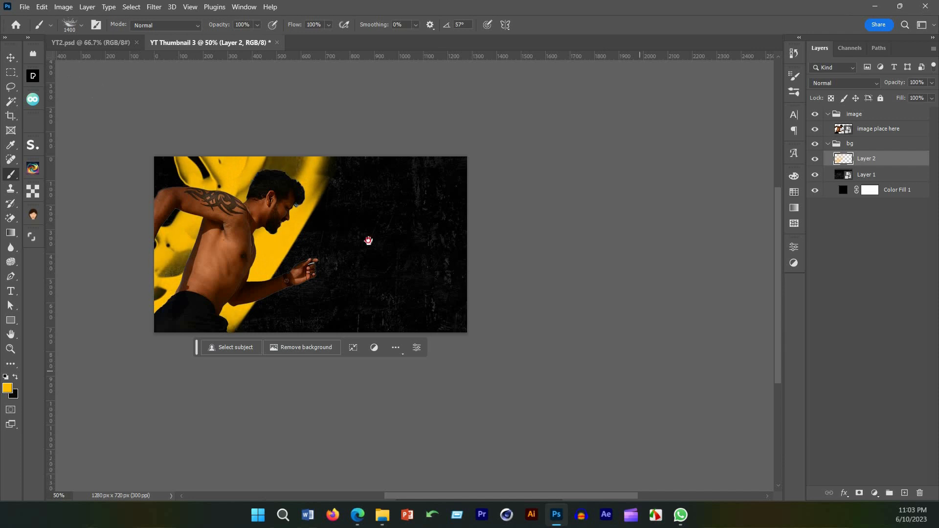
# Step: Reduce the splash brush size to 800 px
pyautogui.moveTo(368, 240); pyautogui.dragTo(344, 233)
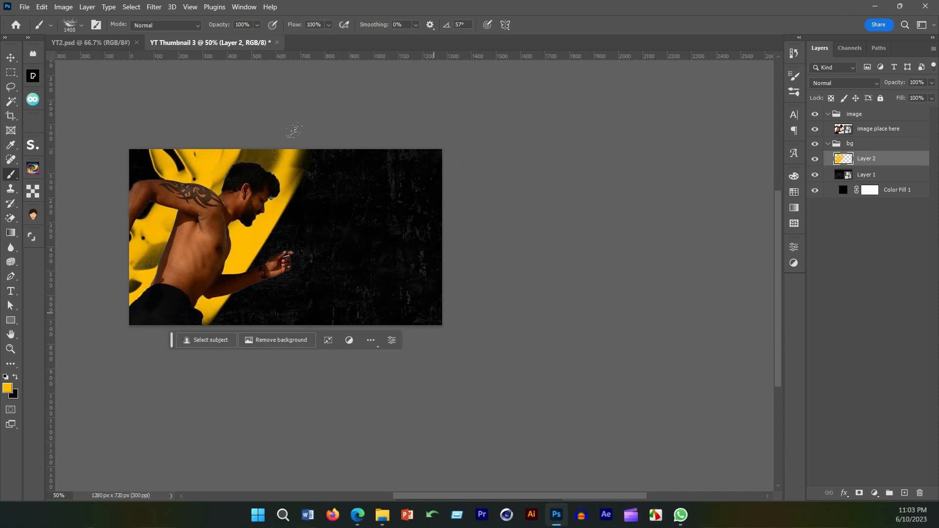
pyautogui.rightClick(360, 220)
pyautogui.moveTo(483, 204); pyautogui.dragTo(465, 205)
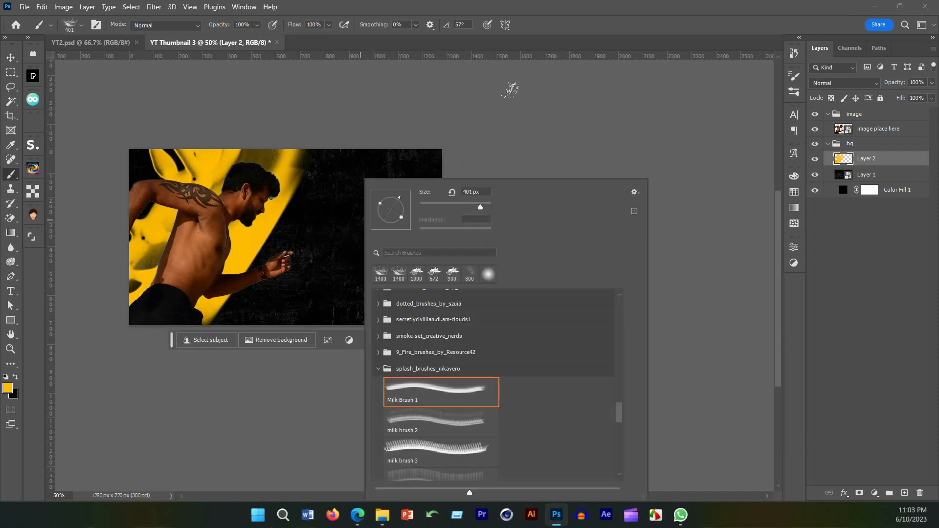
pyautogui.click(509, 88)
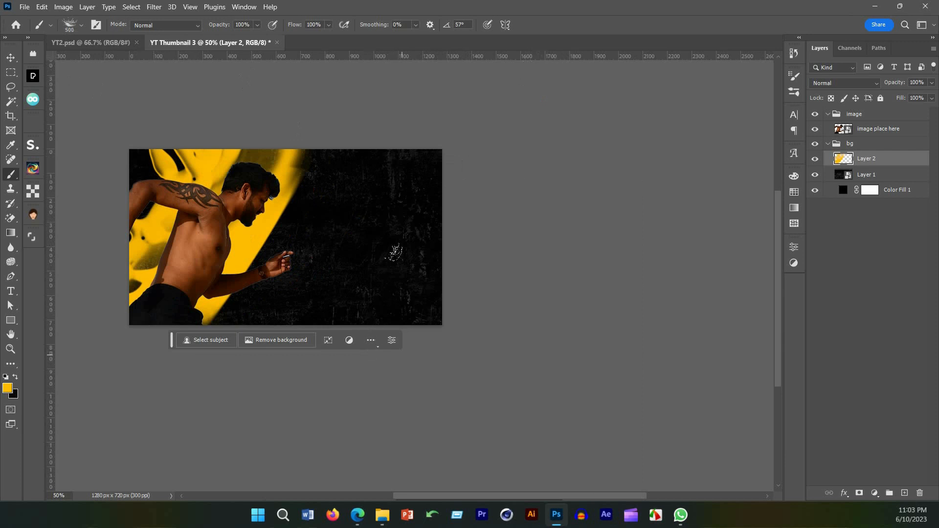
pyautogui.press(']')
pyautogui.press(']')
pyautogui.press(']')
pyautogui.press(']')
# Step: Try a yellow splash in the lower-right corner of the thumbnail and undo it
pyautogui.click(403, 177)
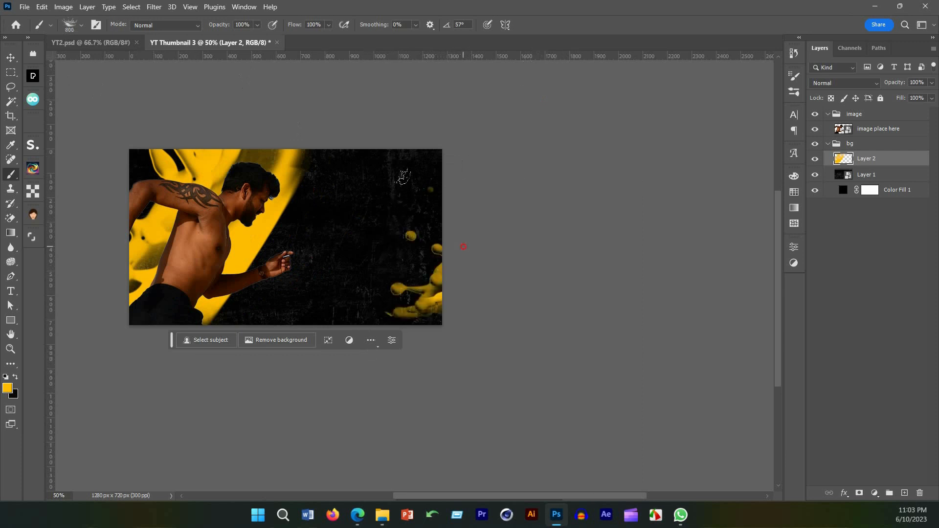
pyautogui.hotkey('ctrl', 'z')
pyautogui.hotkey('ctrl', 'z')
pyautogui.hotkey('ctrl', 'z')
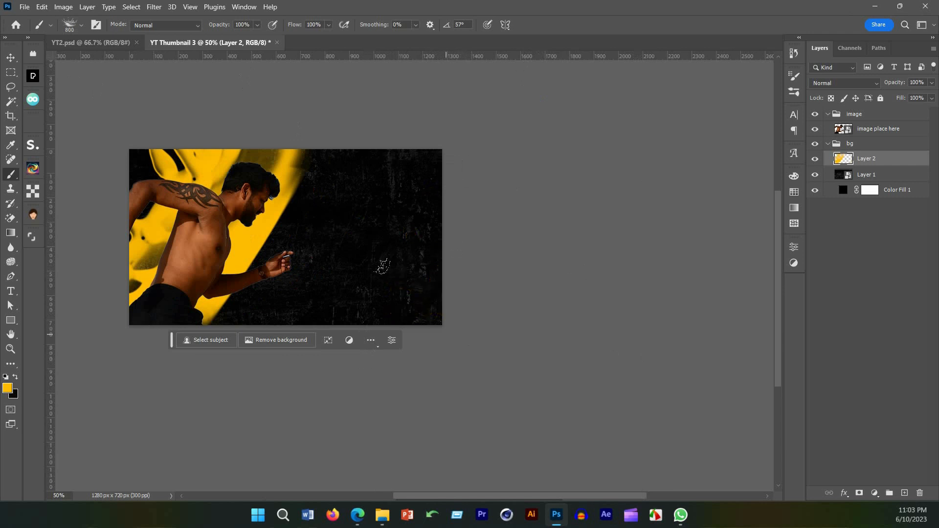
# Step: Rotate the brush tip to -107°
pyautogui.rightClick(336, 226)
pyautogui.moveTo(377, 206)
pyautogui.mouseDown()
pyautogui.moveTo(350, 221)
pyautogui.moveTo(360, 228)
pyautogui.mouseUp()
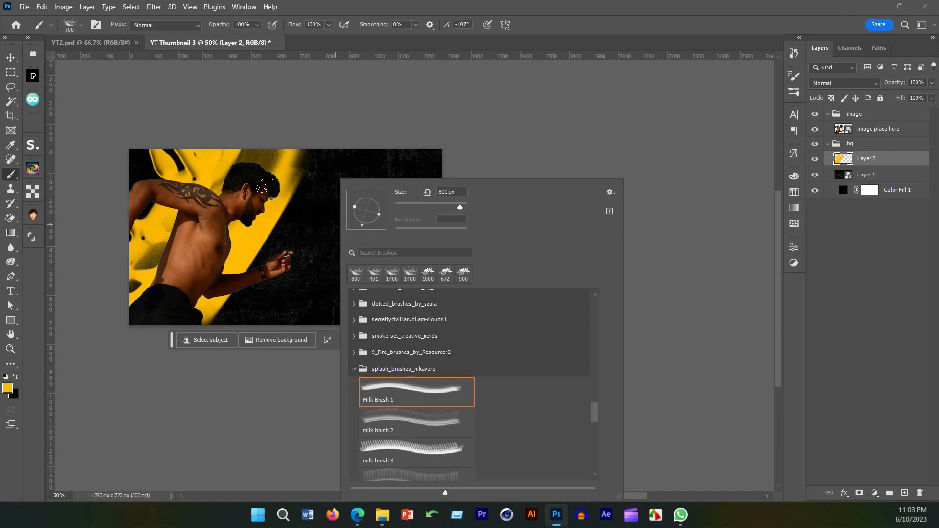
pyautogui.click(480, 109)
# Step: Try the rotated yellow splash along the thumbnail's lower right edge and undo it
pyautogui.click(430, 233)
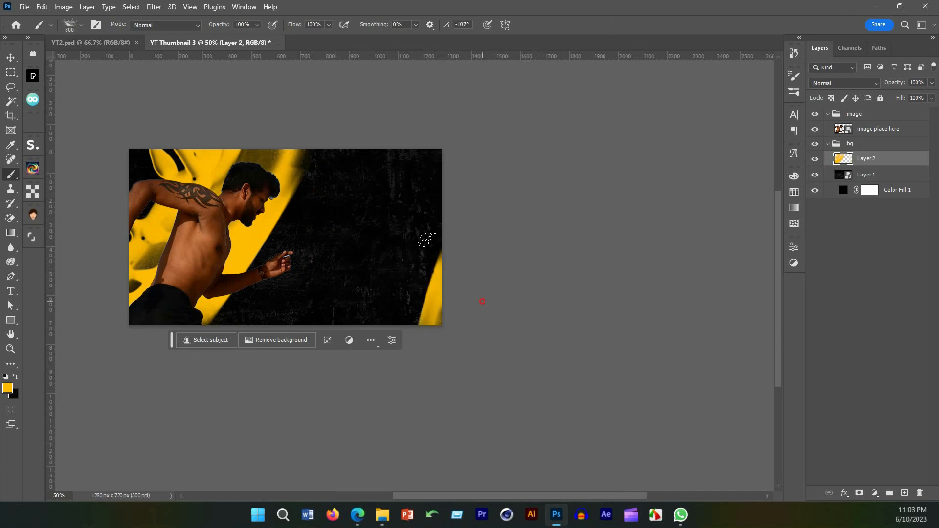
pyautogui.hotkey('ctrl', 'z')
pyautogui.hotkey('ctrl', 'z')
pyautogui.hotkey('ctrl', 'z')
pyautogui.hotkey('ctrl', 'z')
pyautogui.hotkey('ctrl', 'z')
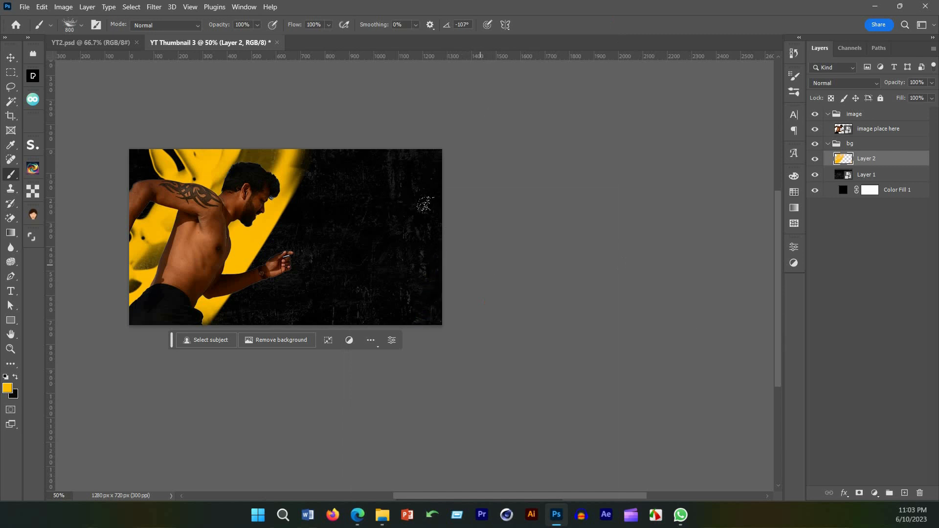
# Step: Stamp the yellow splash repeatedly just beyond the thumbnail's right edge so it covers the lower-right corner
pyautogui.click(427, 201)
pyautogui.click(483, 262)
pyautogui.click(483, 262)
pyautogui.click(483, 262)
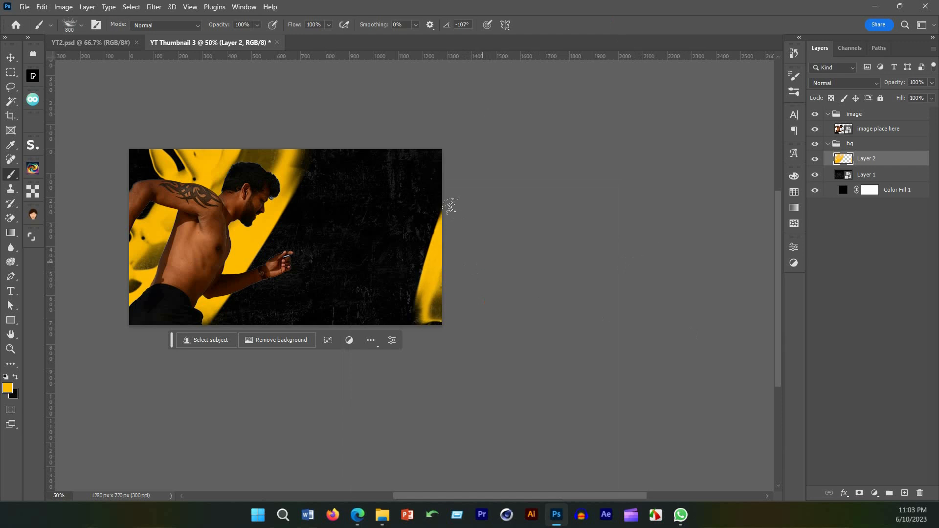
# Step: Collapse the "bg" group and select the "image place here" layer
pyautogui.moveTo(391, 293); pyautogui.dragTo(384, 298)
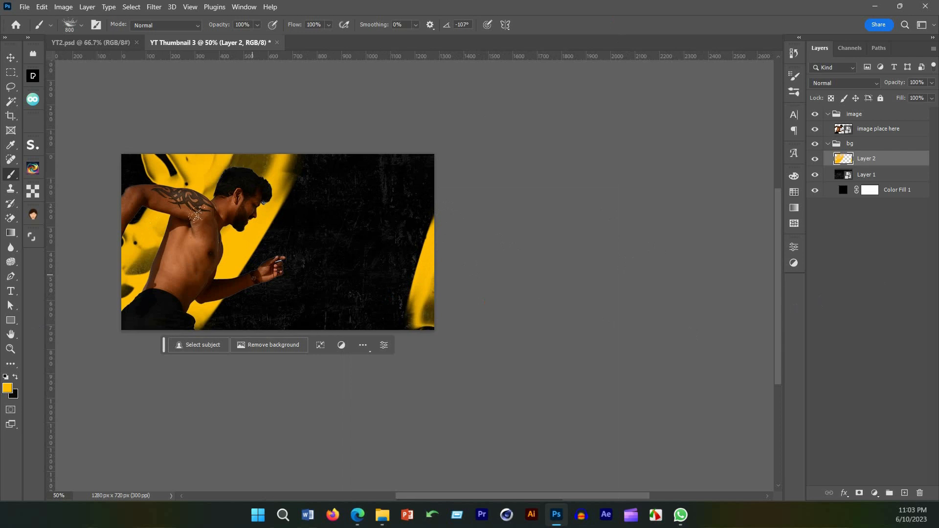
pyautogui.click(883, 253)
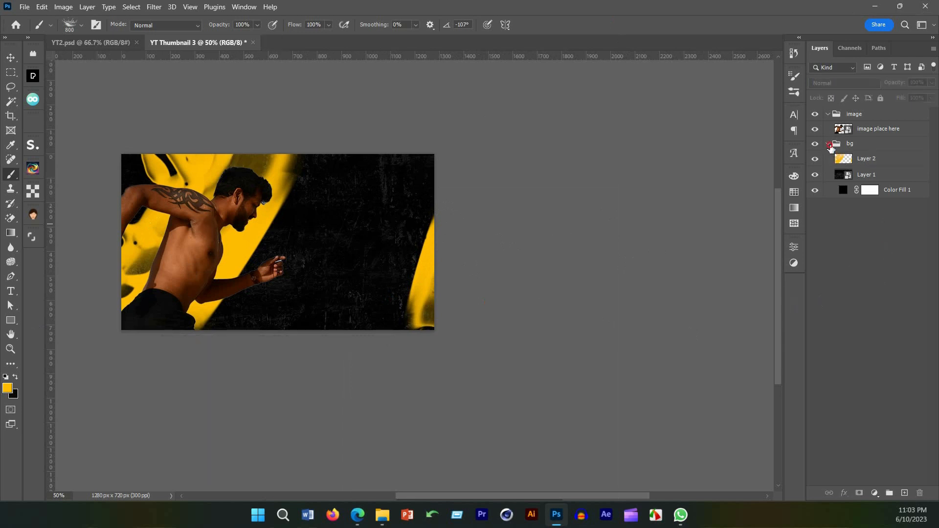
pyautogui.click(828, 144)
pyautogui.click(875, 129)
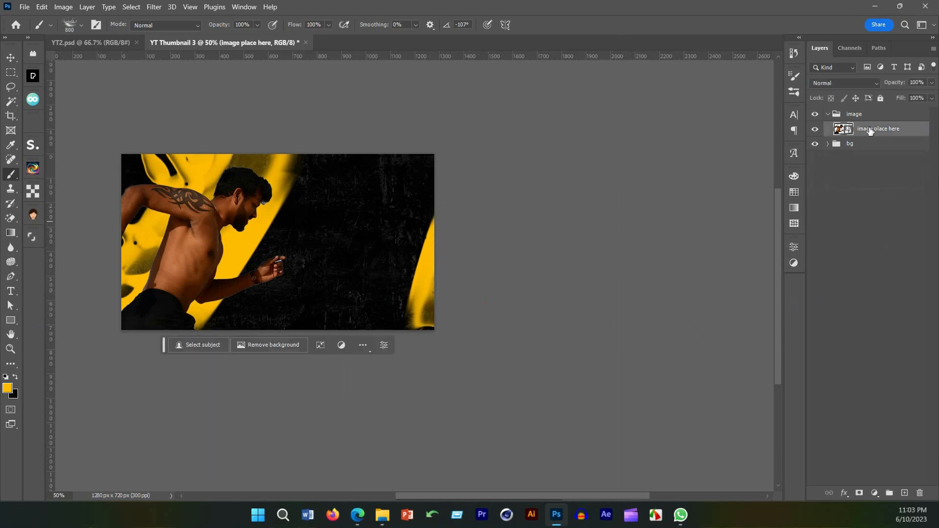
# Step: Apply a Hue/Saturation adjustment to the "image place here" layer to make the runner's skin tones more muted and yellowish
pyautogui.click(63, 7)
pyautogui.moveTo(103, 37)
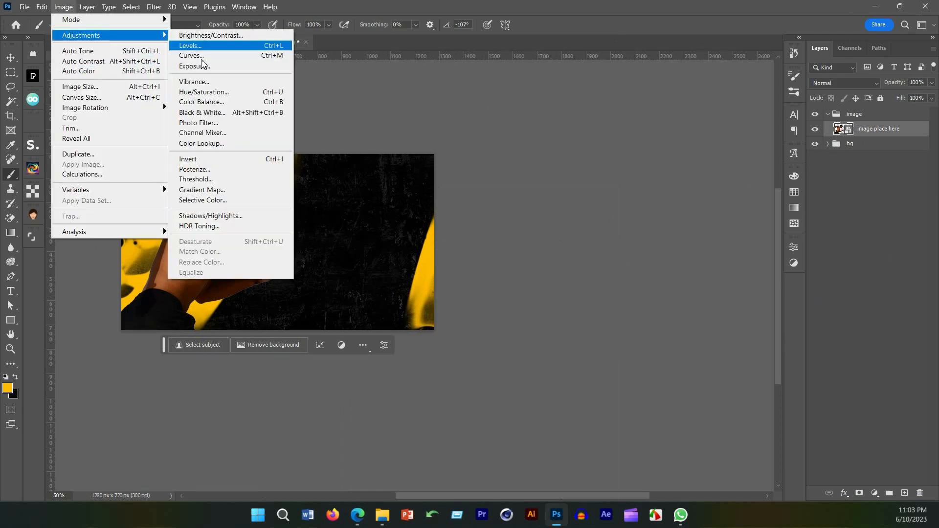
pyautogui.click(211, 92)
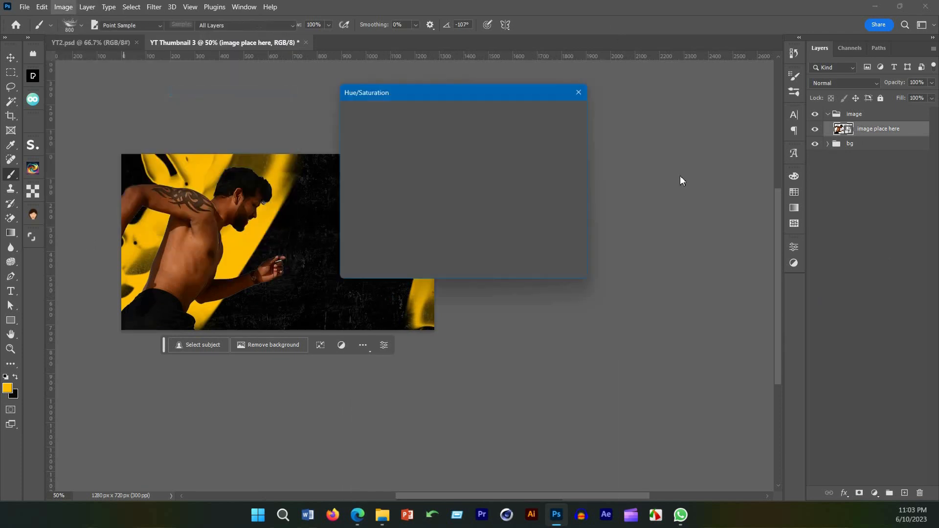
pyautogui.moveTo(506, 97); pyautogui.dragTo(630, 101)
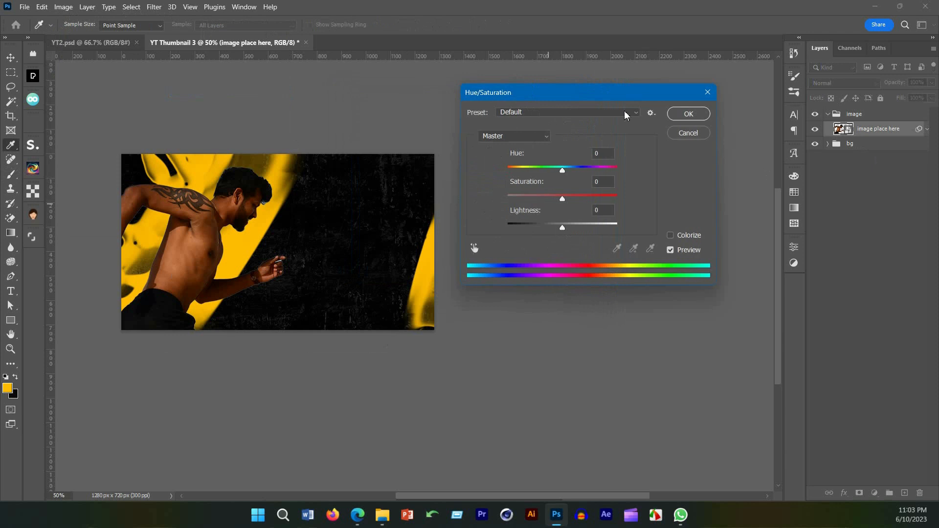
pyautogui.moveTo(552, 172); pyautogui.dragTo(548, 200)
pyautogui.click(689, 114)
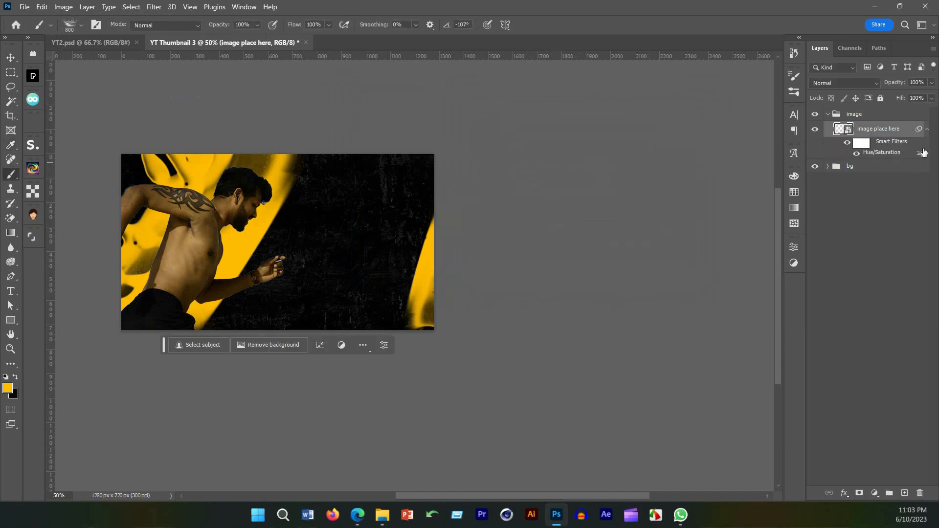
# Step: Apply a midtone Color Balance adjustment to the runner layer with color levels +35, -16 and -4
pyautogui.click(64, 6)
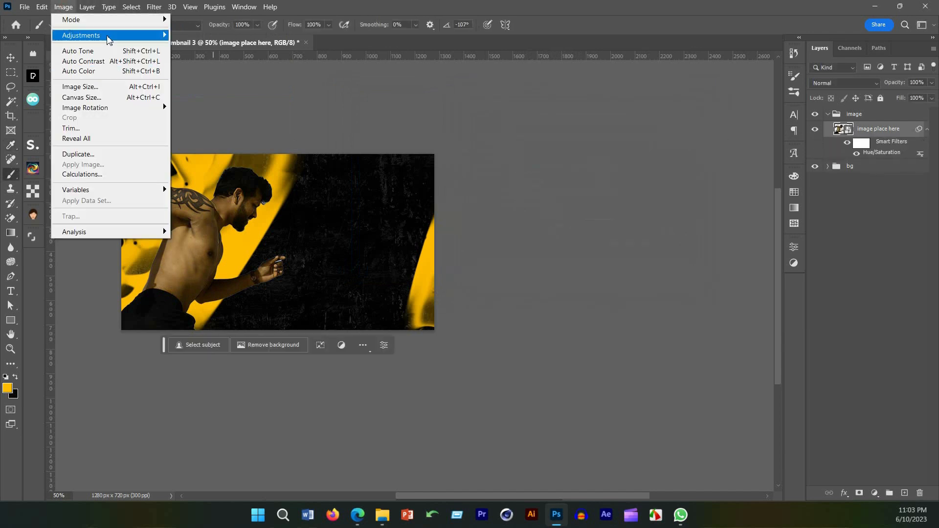
pyautogui.moveTo(118, 36)
pyautogui.click(218, 109)
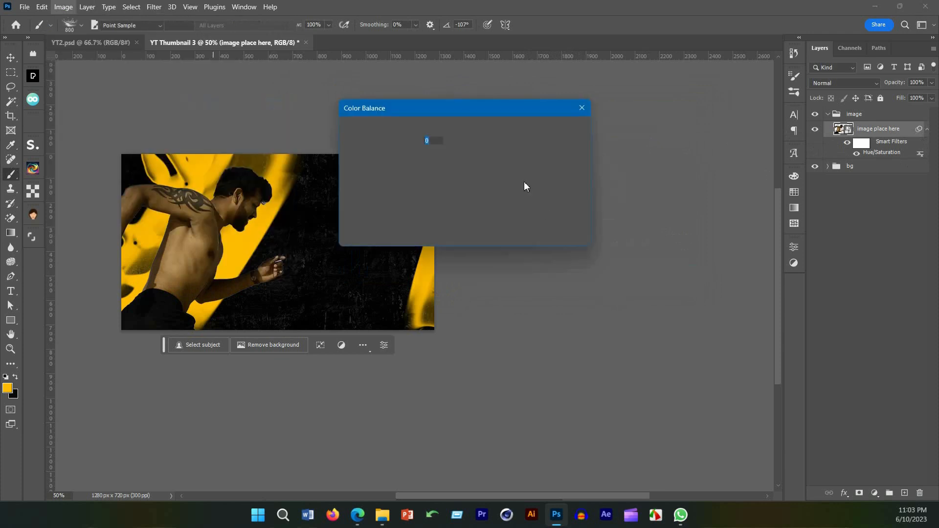
pyautogui.moveTo(444, 157); pyautogui.dragTo(440, 187)
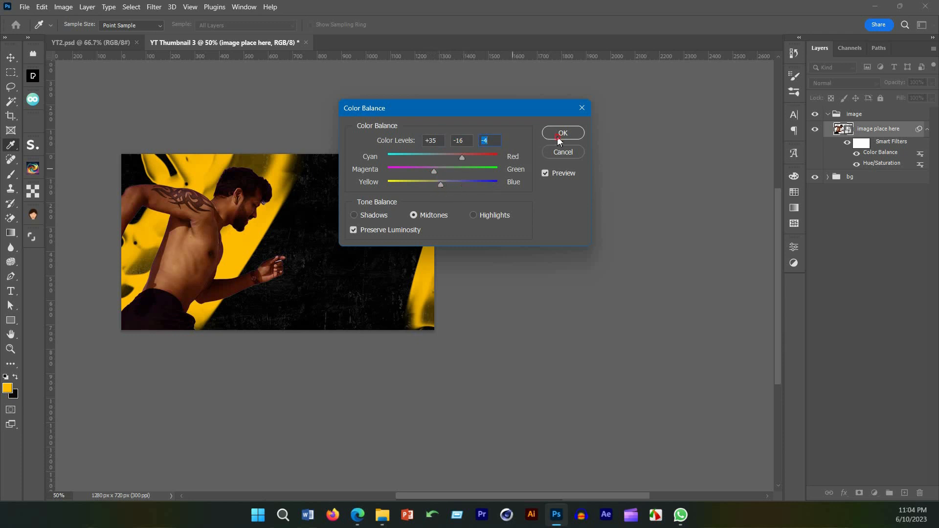
pyautogui.click(562, 132)
pyautogui.press('b')
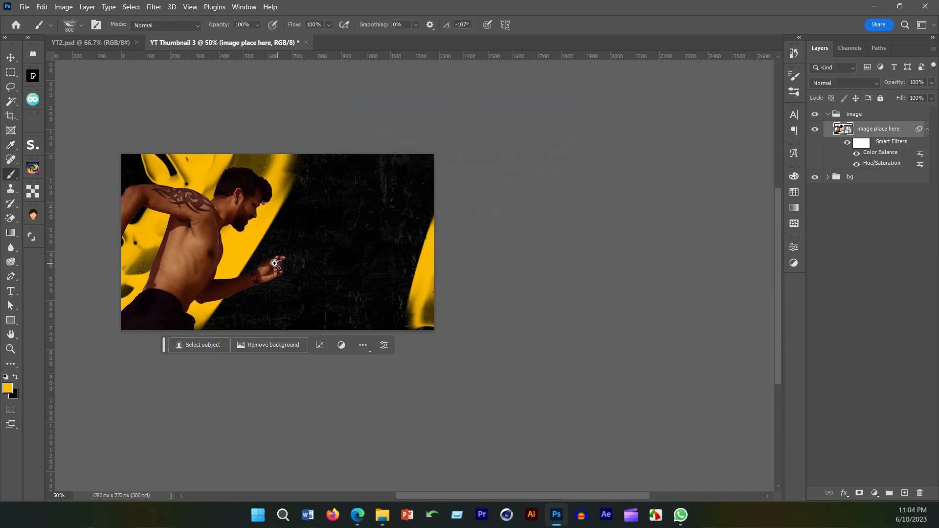
# Step: Rotate the runner to -4.69° and move it slightly down and to the left on the canvas
pyautogui.scroll(1, 276, 264)
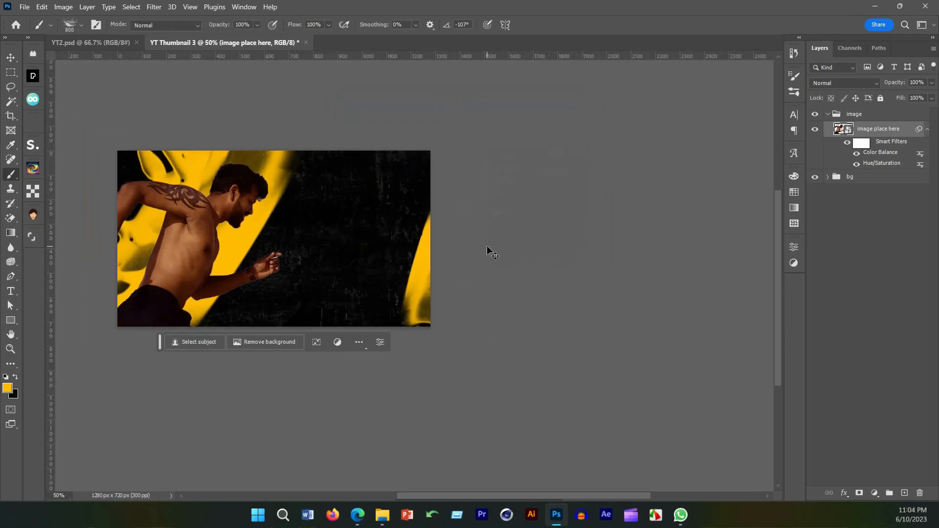
pyautogui.hotkey('ctrl', 't')
pyautogui.moveTo(303, 148); pyautogui.dragTo(291, 136)
pyautogui.moveTo(187, 244); pyautogui.dragTo(187, 259)
pyautogui.click(556, 26)
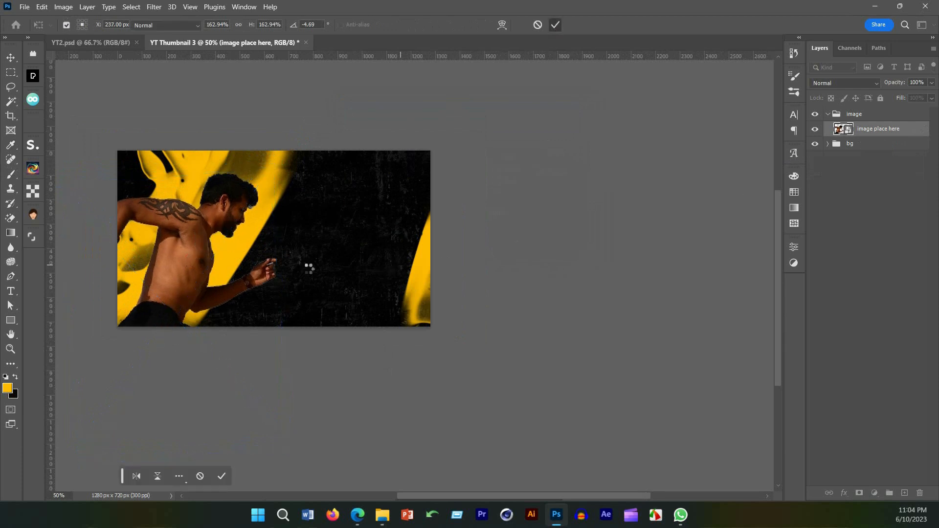
# Step: Open the contents of the "image place here" smart object for editing
pyautogui.moveTo(223, 267); pyautogui.dragTo(251, 254)
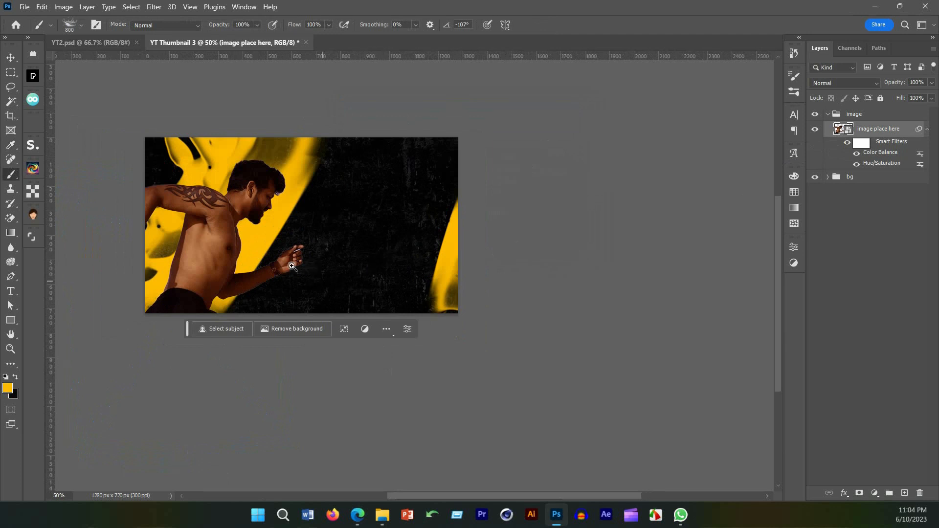
pyautogui.scroll(5, 295, 257)
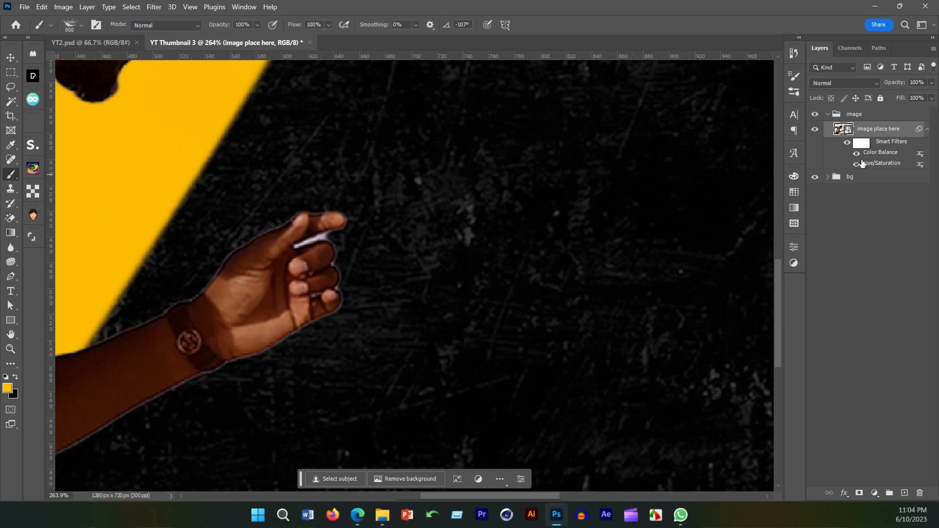
pyautogui.doubleClick(850, 129)
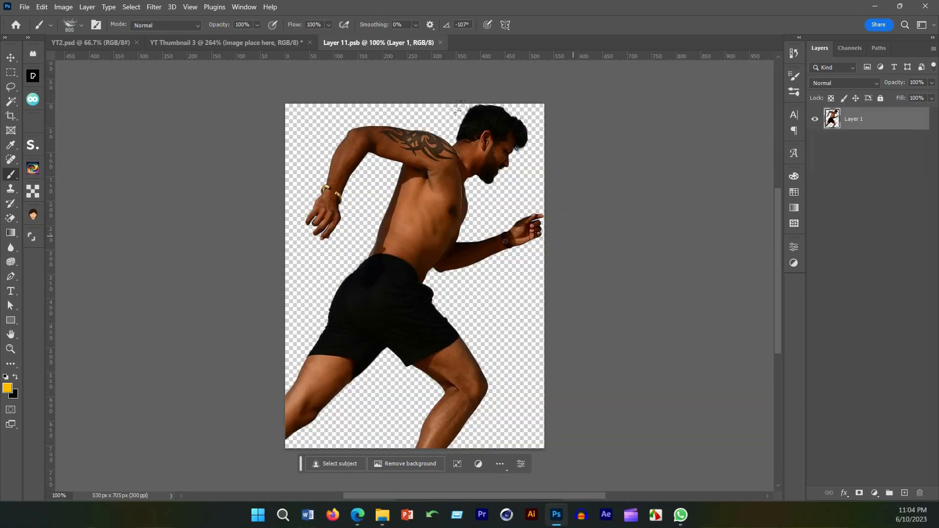
# Step: Remove the leftover white background between the runner's fingers with the Magic Eraser, then save and close the smart object's contents
pyautogui.scroll(10, 577, 232)
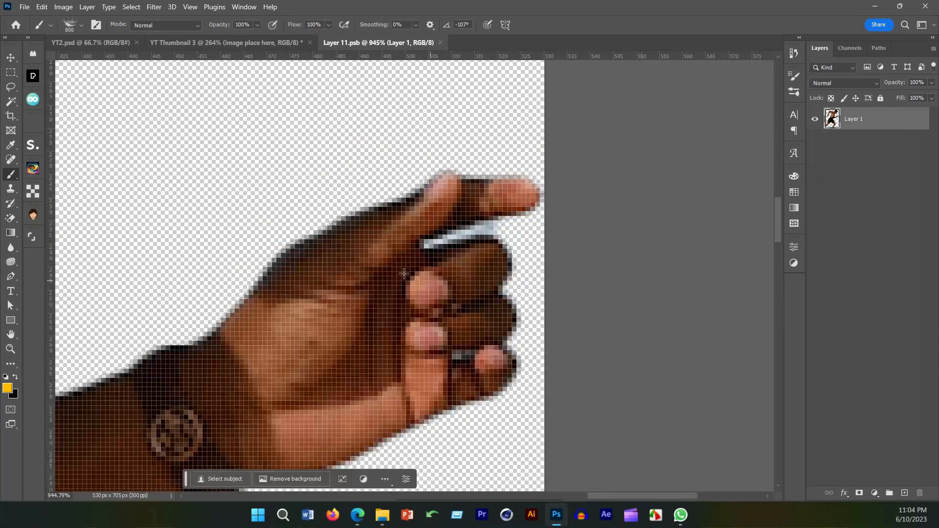
pyautogui.press('e')
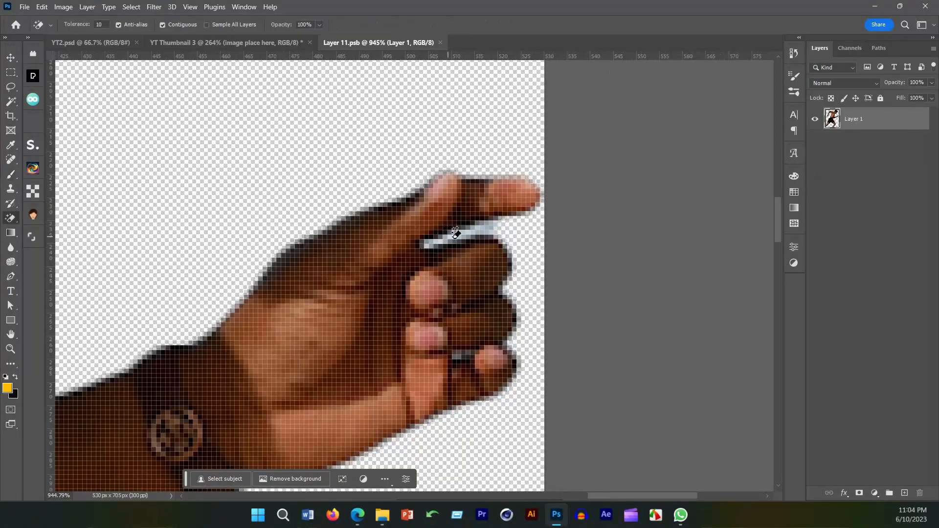
pyautogui.click(439, 239)
pyautogui.click(429, 245)
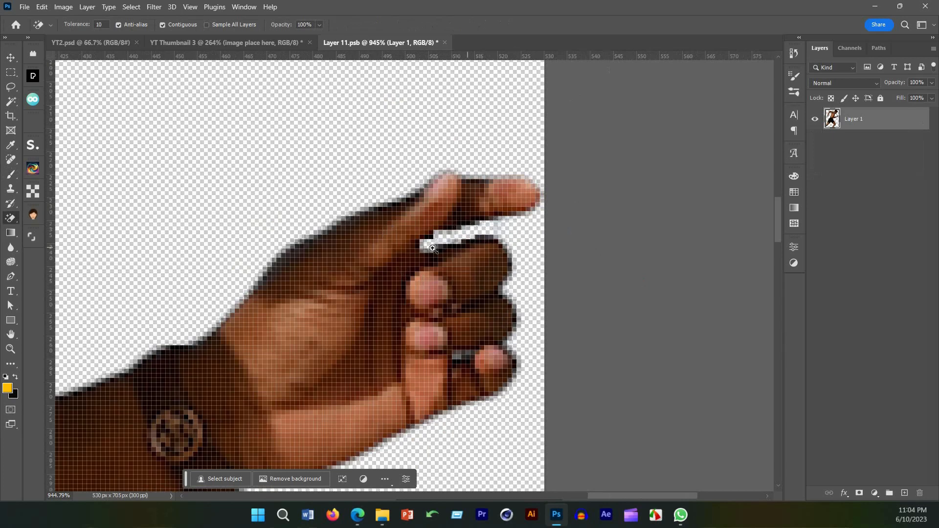
pyautogui.scroll(-4, 433, 248)
pyautogui.scroll(-2, 433, 248)
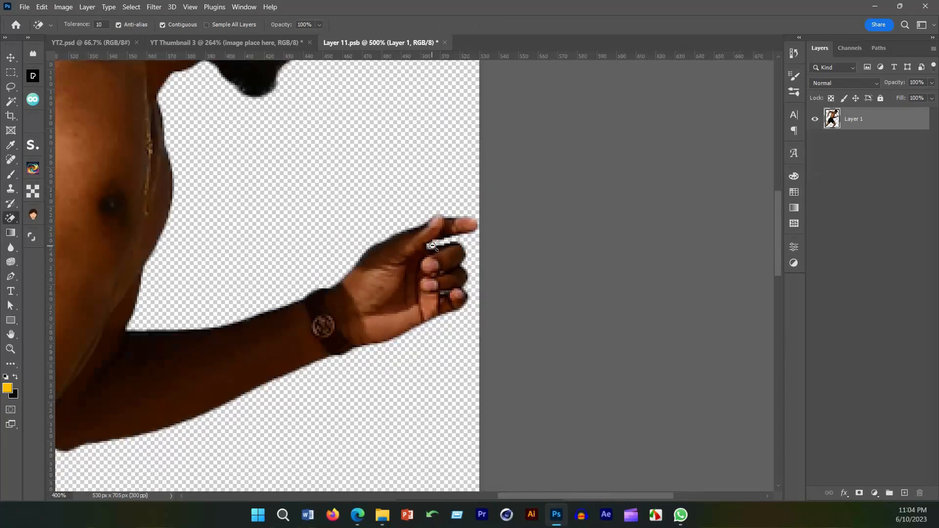
pyautogui.click(441, 42)
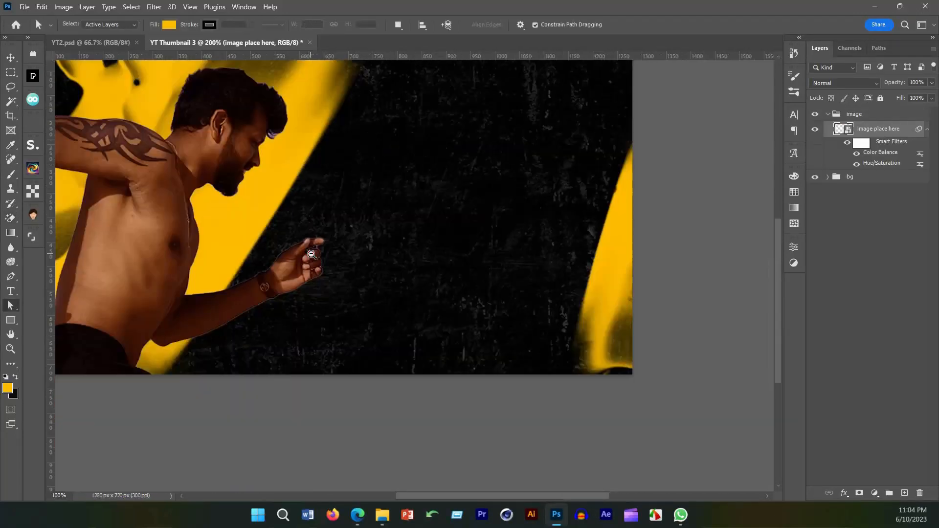
# Step: Add a white (#ffffff) outside Stroke effect to the "image place here" layer
pyautogui.scroll(-3, 311, 253)
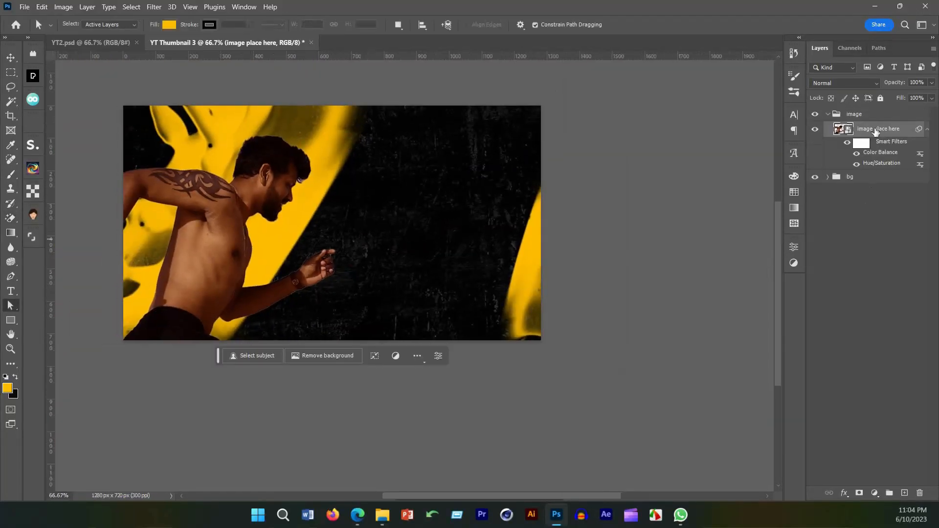
pyautogui.rightClick(878, 130)
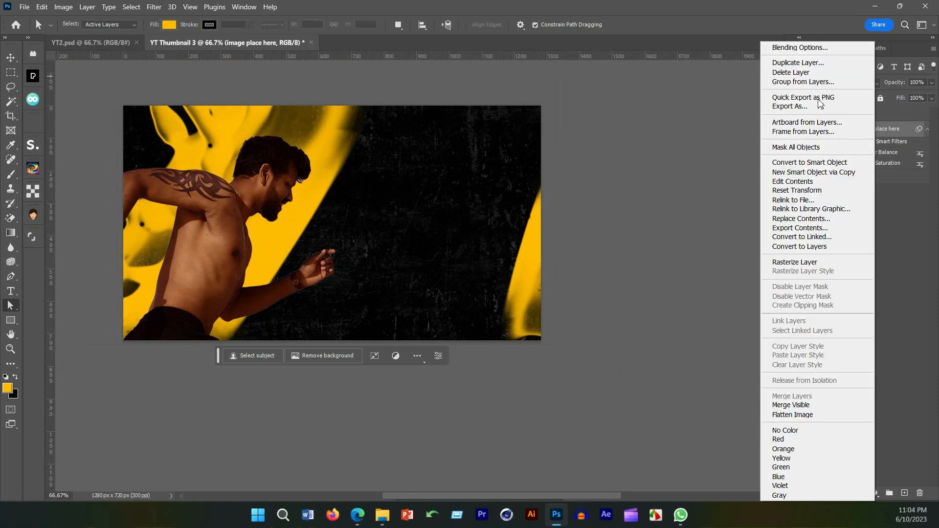
pyautogui.click(896, 129)
pyautogui.rightClick(896, 129)
pyautogui.click(826, 47)
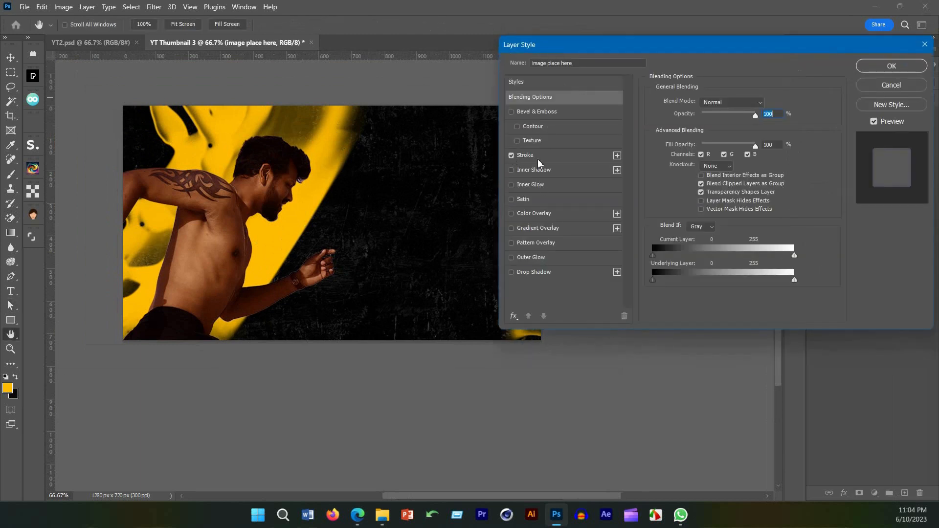
pyautogui.click(538, 158)
pyautogui.click(679, 183)
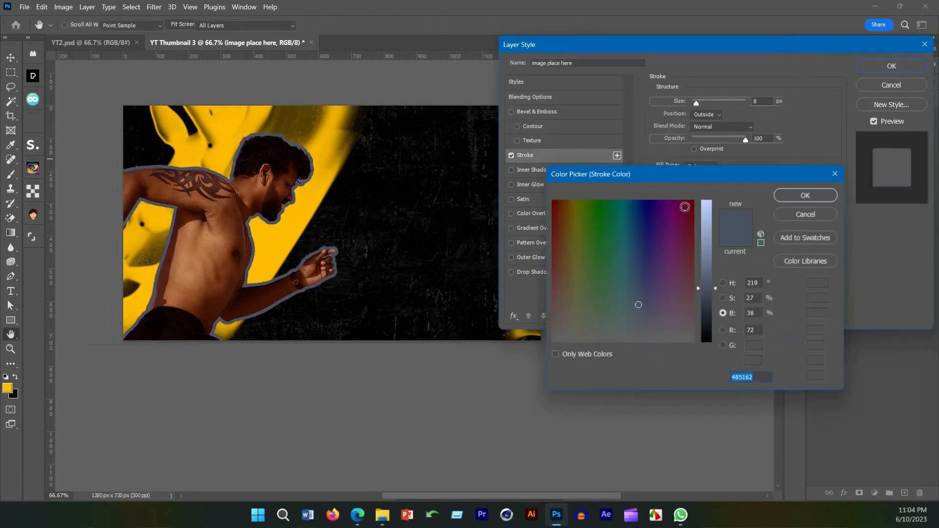
pyautogui.moveTo(707, 216); pyautogui.dragTo(705, 157)
pyautogui.write('ffffff')
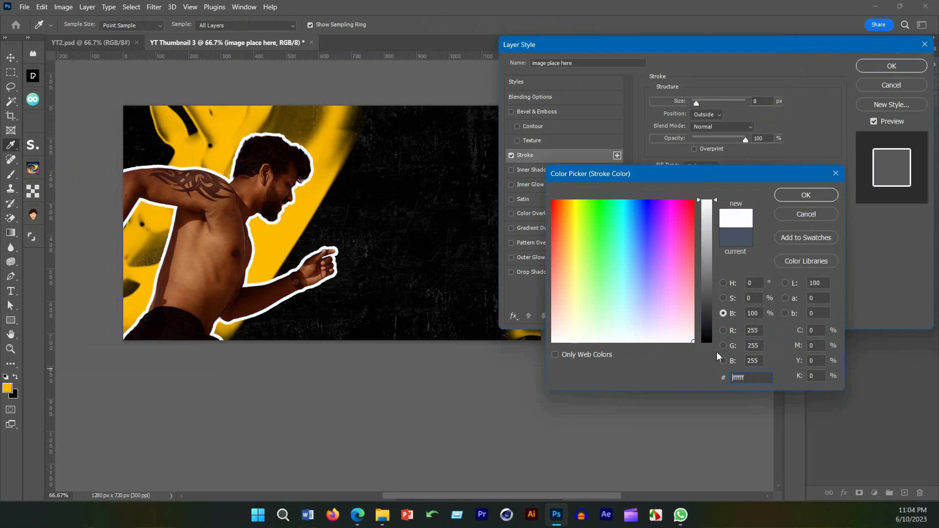
pyautogui.click(781, 198)
# Step: Set the stroke's size to 3 px and its opacity to 80%, and apply the layer style
pyautogui.doubleClick(765, 99)
pyautogui.write('5')
pyautogui.press('Down')
pyautogui.press('Down')
pyautogui.press('Down')
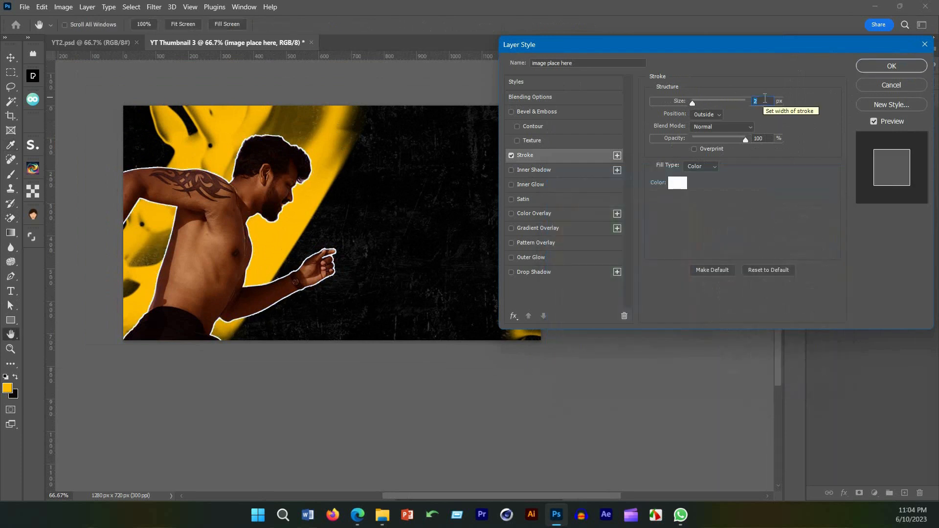
pyautogui.write('3')
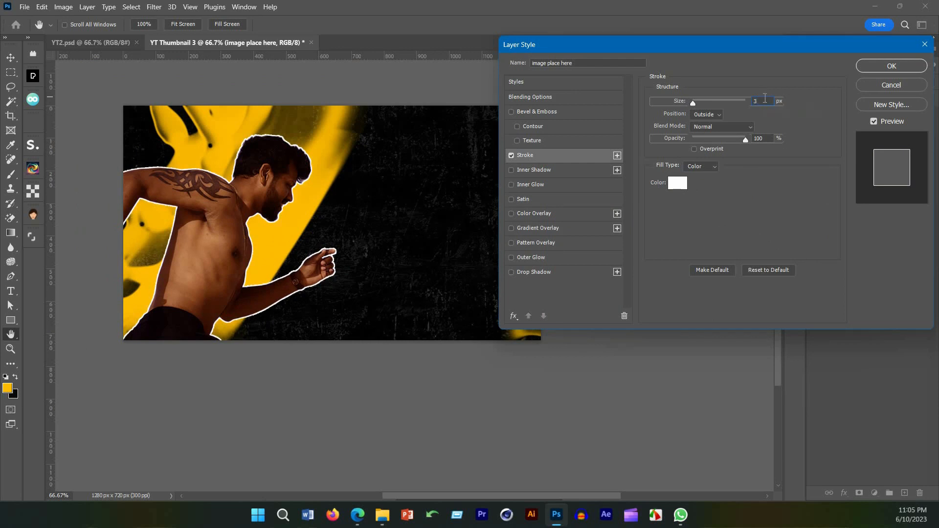
pyautogui.moveTo(722, 54); pyautogui.dragTo(589, 47)
pyautogui.moveTo(611, 133)
pyautogui.mouseDown()
pyautogui.moveTo(588, 134)
pyautogui.moveTo(627, 134)
pyautogui.moveTo(600, 133)
pyautogui.mouseUp()
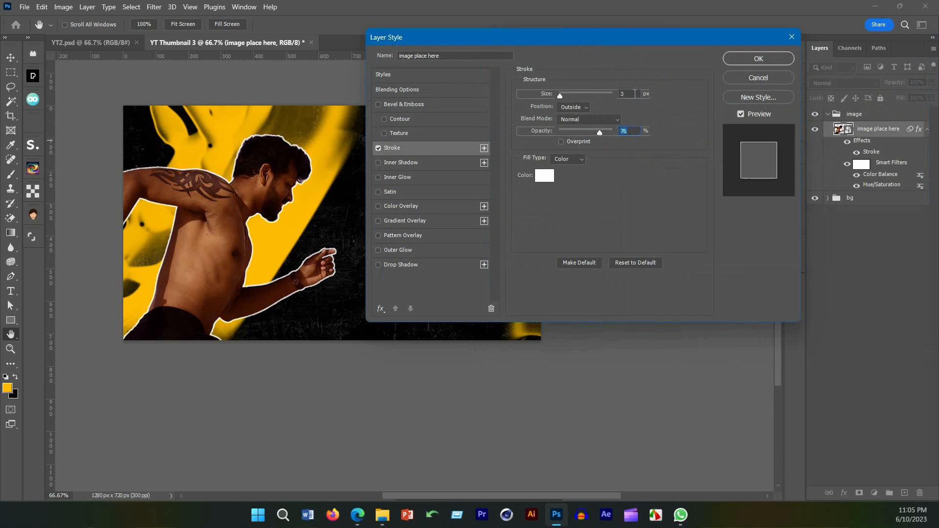
pyautogui.press('a')
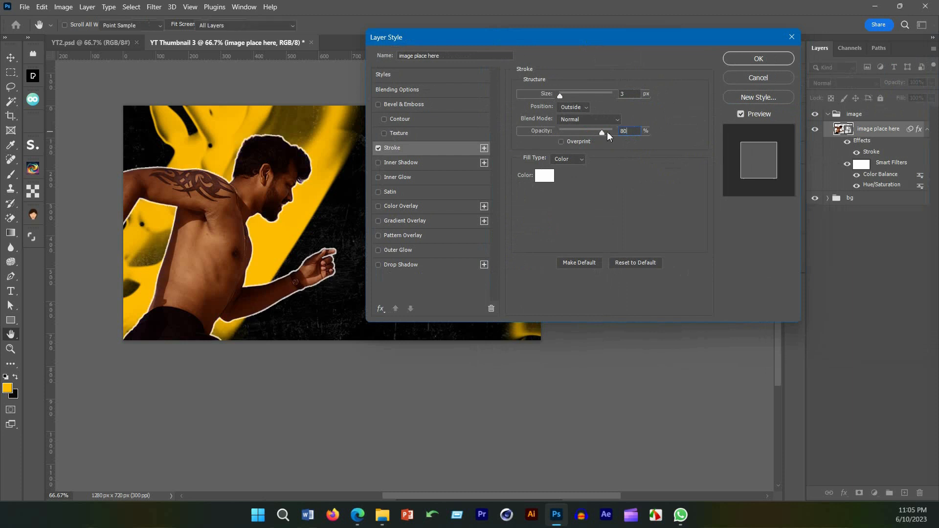
pyautogui.press('Return')
pyautogui.hotkey('ctrl', '-')
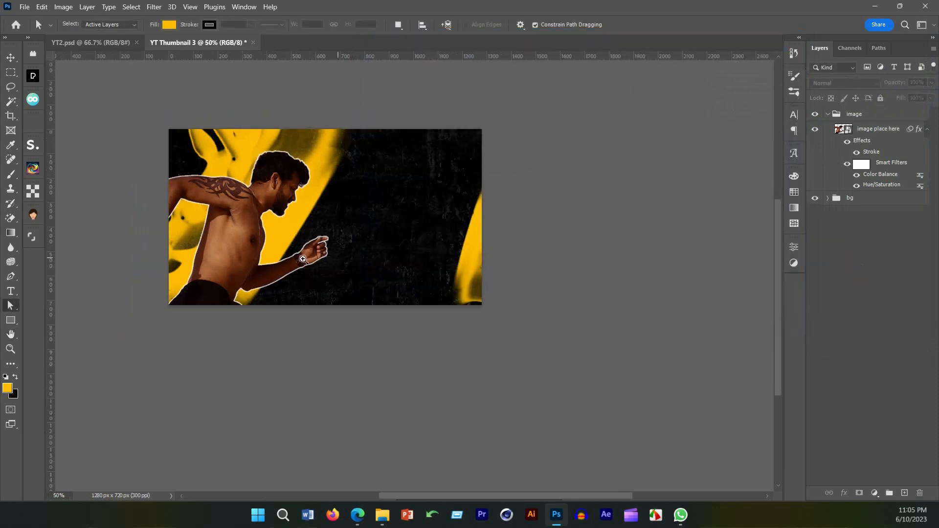
pyautogui.hotkey('ctrl', '+')
pyautogui.moveTo(300, 254); pyautogui.dragTo(300, 264)
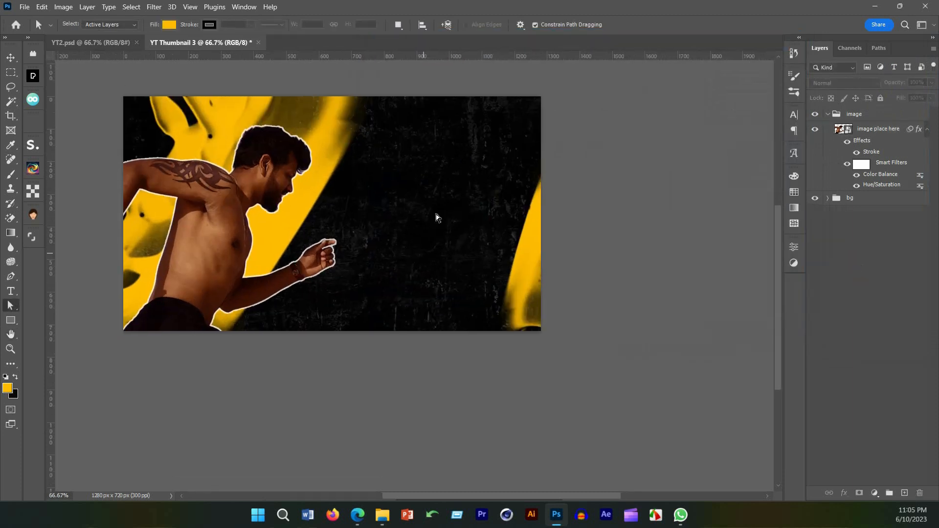
pyautogui.moveTo(437, 217); pyautogui.dragTo(403, 240)
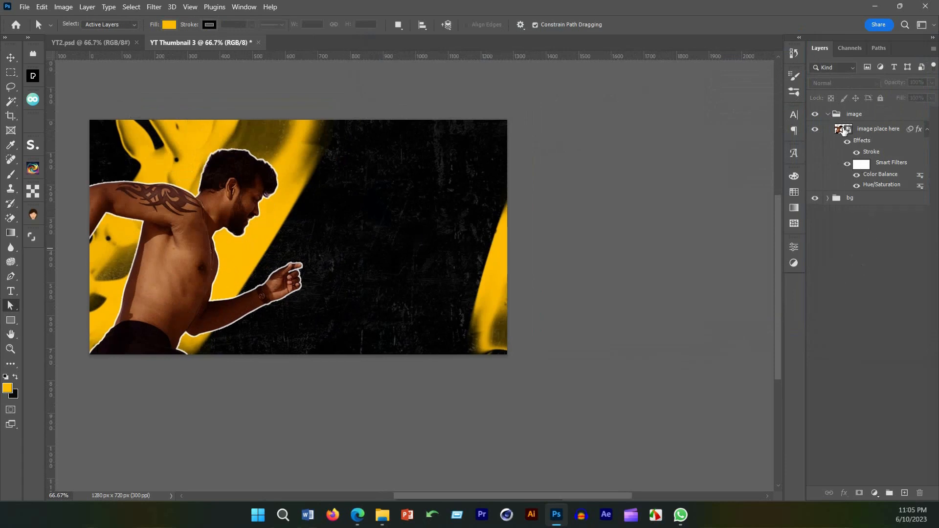
# Step: Collapse the "image" group and create a new group named "text" above it
pyautogui.click(828, 114)
pyautogui.click(860, 116)
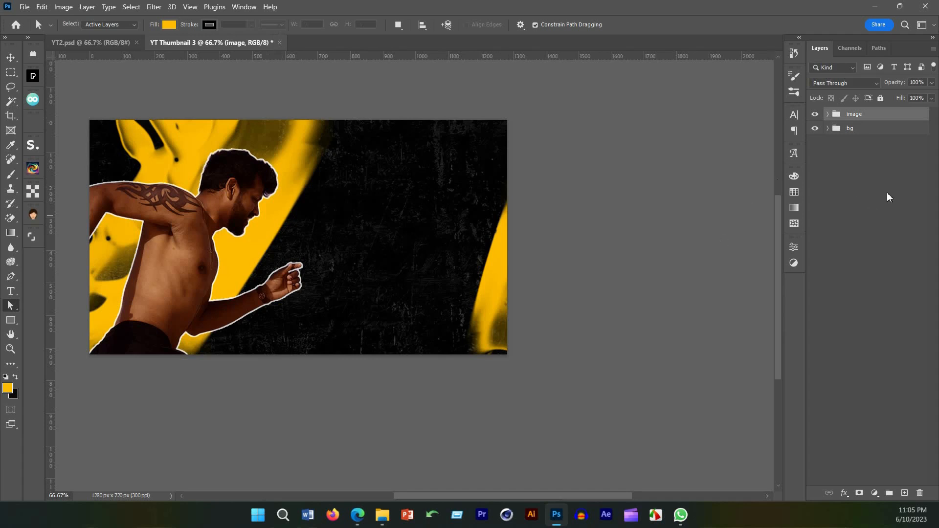
pyautogui.click(889, 493)
pyautogui.doubleClick(858, 114)
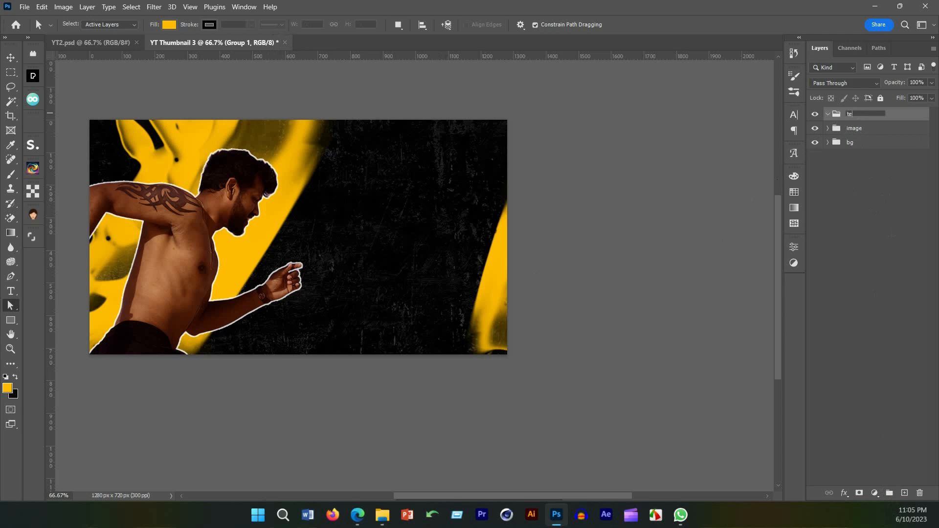
pyautogui.write('text')
pyautogui.press('Return')
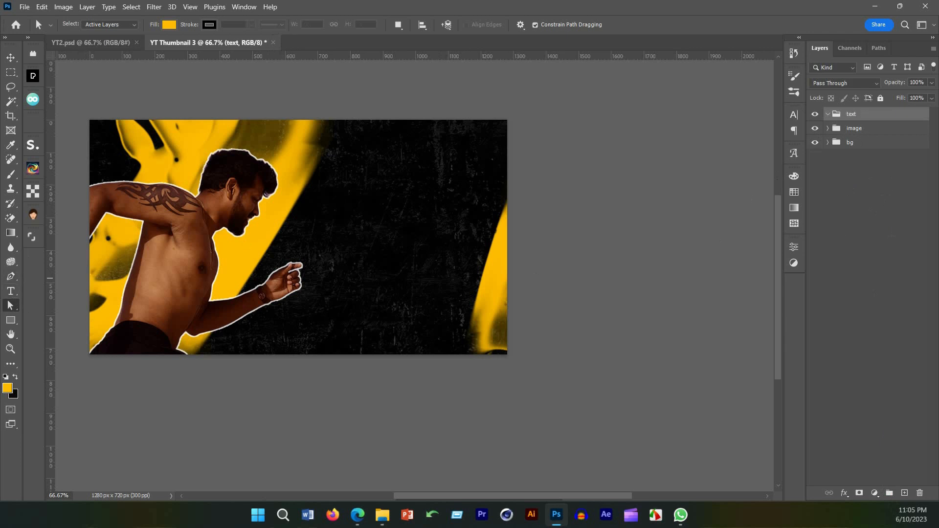
# Step: Add the word "START" in yellow Anton at 30 pt, positioned on the black area beside the runner's head
pyautogui.hotkey('alt', 'Tab')
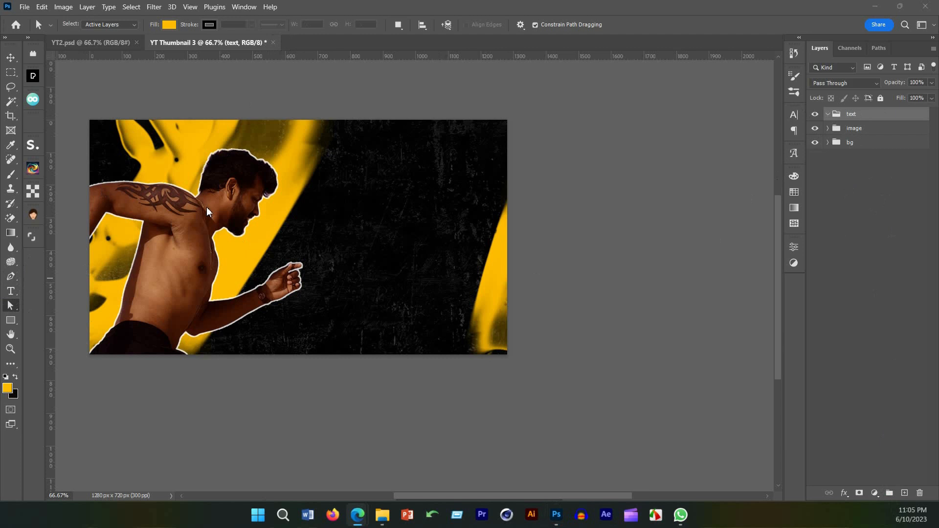
pyautogui.click(10, 292)
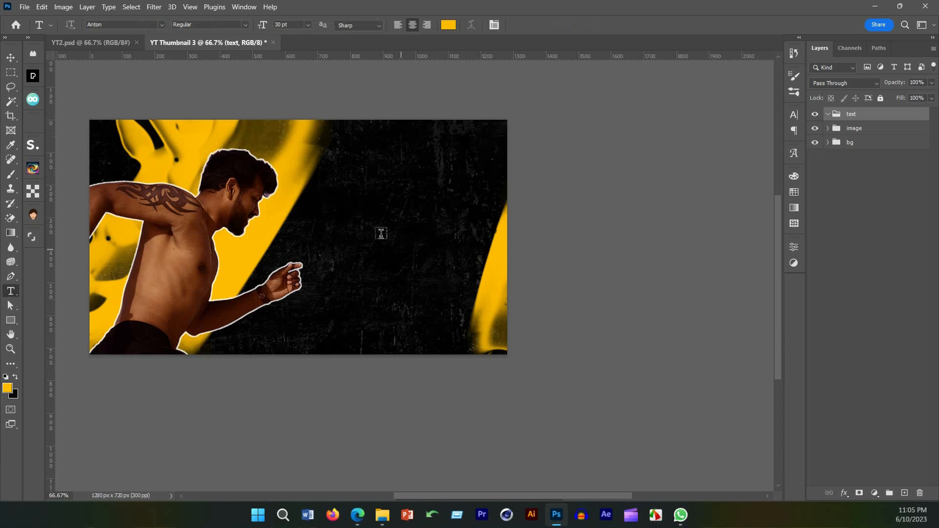
pyautogui.click(376, 176)
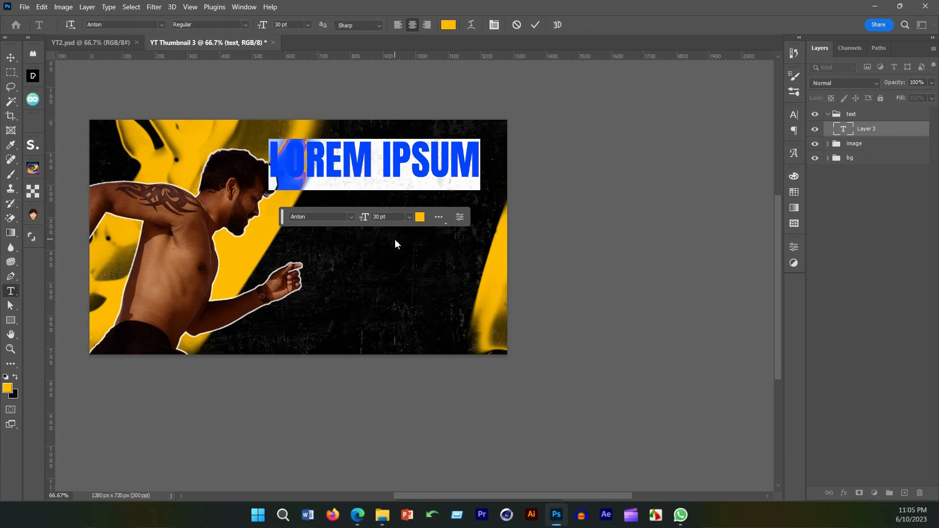
pyautogui.write('START')
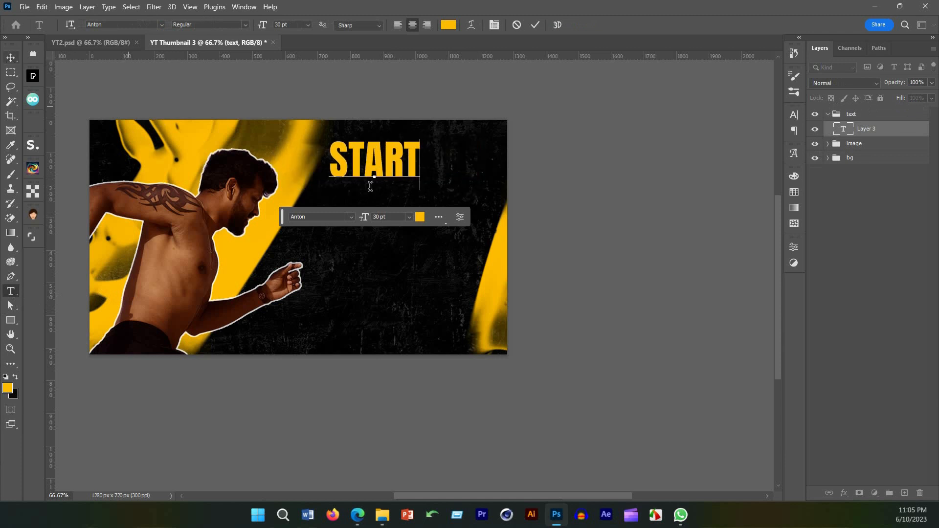
pyautogui.click(536, 25)
pyautogui.press('v')
pyautogui.moveTo(390, 157); pyautogui.dragTo(407, 202)
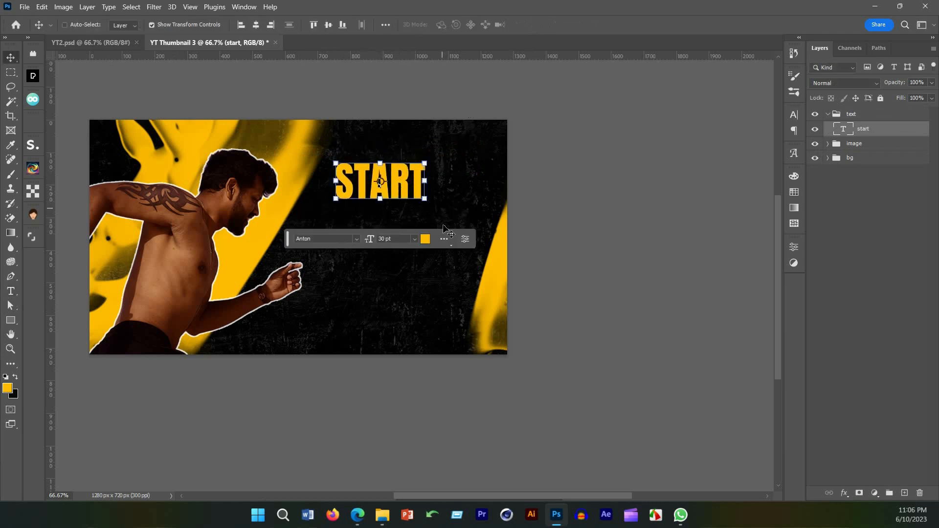
# Step: Duplicate the START text below itself, change the copy to "TODAY", and move it closer beneath START
pyautogui.hotkey('ctrl', '+')
pyautogui.scroll(-1, 407, 210)
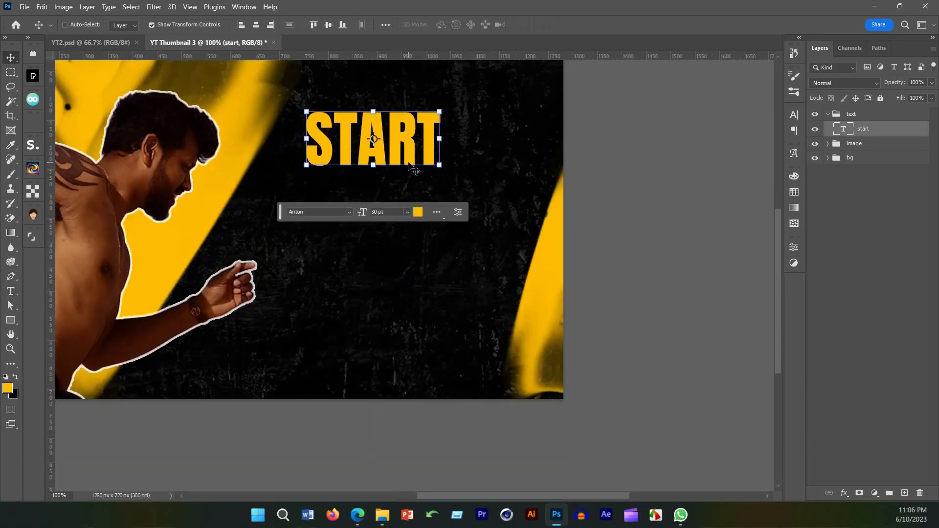
pyautogui.moveTo(410, 153); pyautogui.dragTo(394, 274)
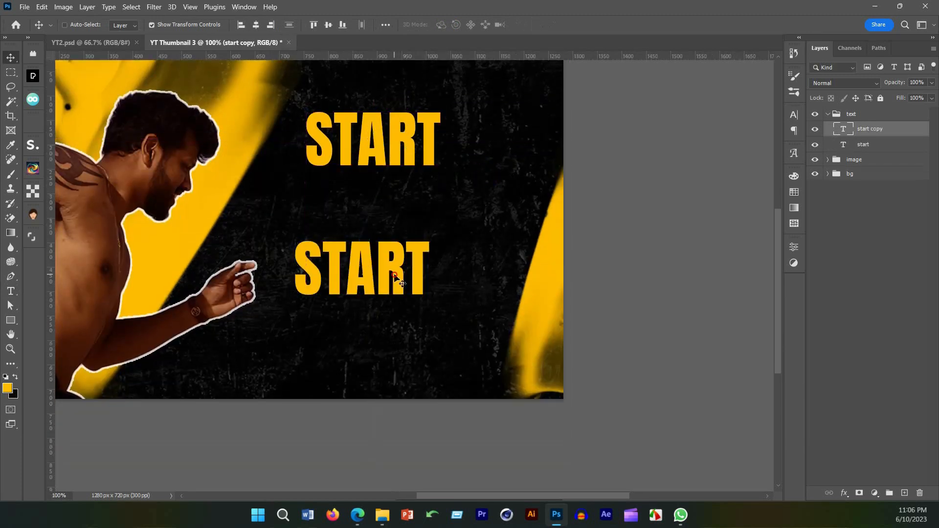
pyautogui.doubleClick(394, 273)
pyautogui.write('TODAY')
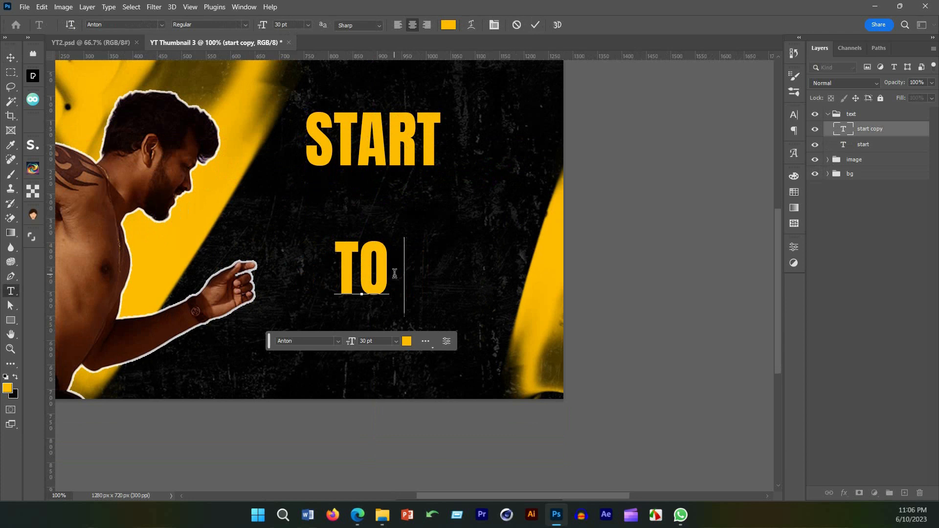
pyautogui.click(9, 60)
pyautogui.moveTo(403, 270); pyautogui.dragTo(410, 229)
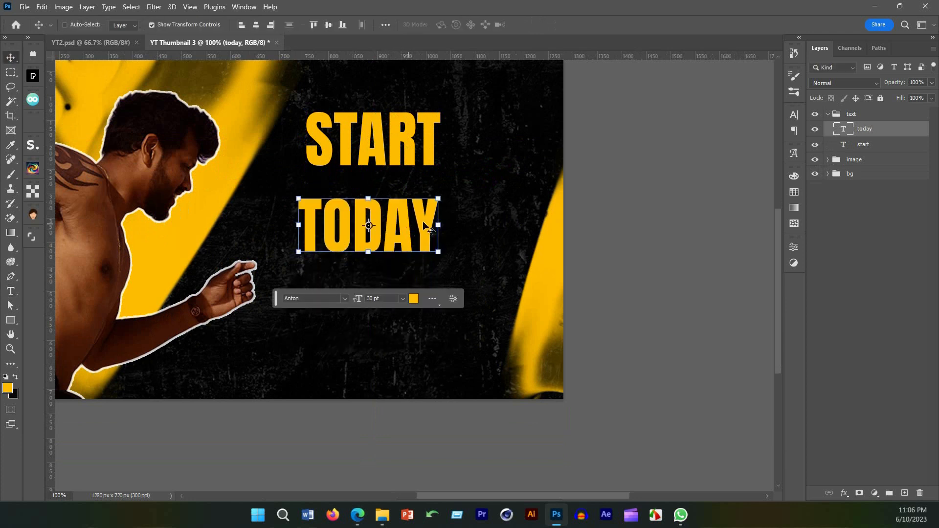
# Step: Scale the TODAY text to 147.15% and place it lower, leaving a gap beneath START
pyautogui.hotkey('ctrl', 't')
pyautogui.moveTo(437, 225); pyautogui.dragTo(426, 274)
pyautogui.click(555, 25)
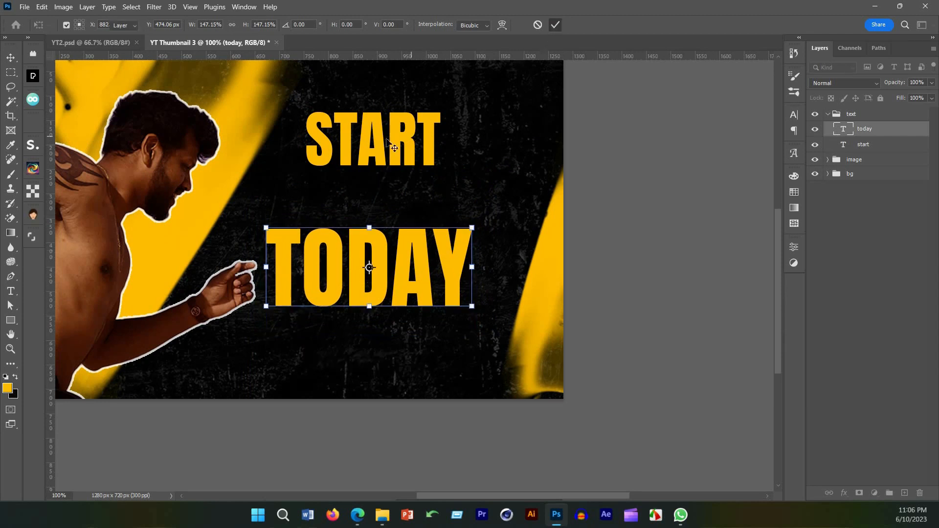
# Step: Draw a yellow rectangle of about 367 × 99 px between START and TODAY and even out its spacing to both words
pyautogui.click(11, 321)
pyautogui.moveTo(282, 171); pyautogui.dragTo(462, 217)
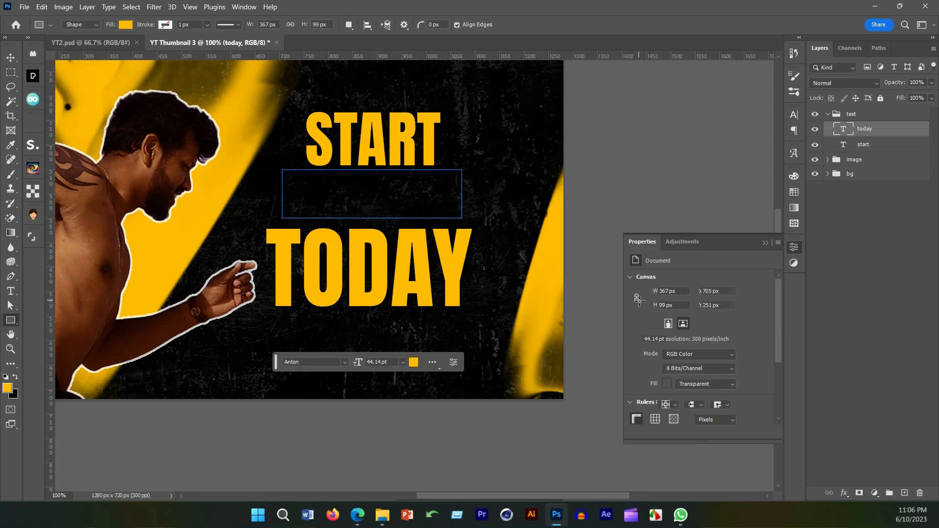
pyautogui.scroll(1, 419, 201)
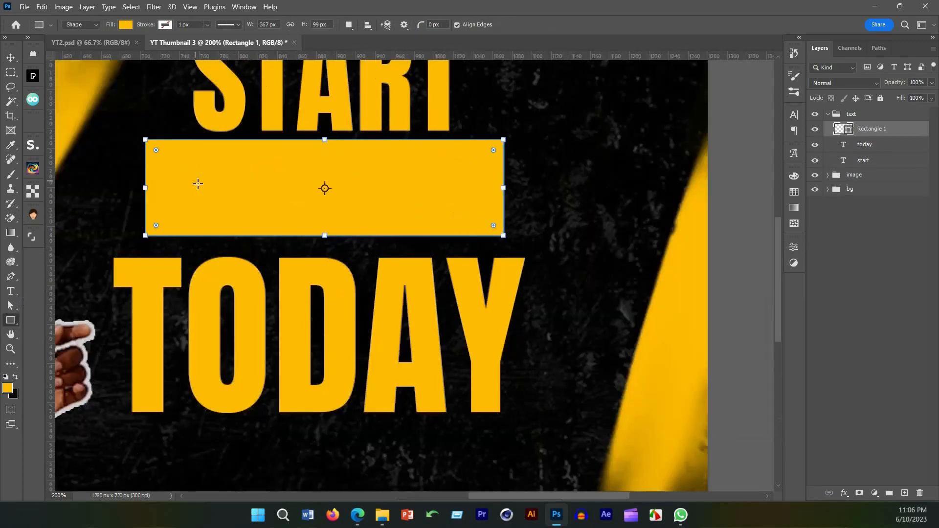
pyautogui.moveTo(436, 206); pyautogui.dragTo(408, 198)
pyautogui.press('v')
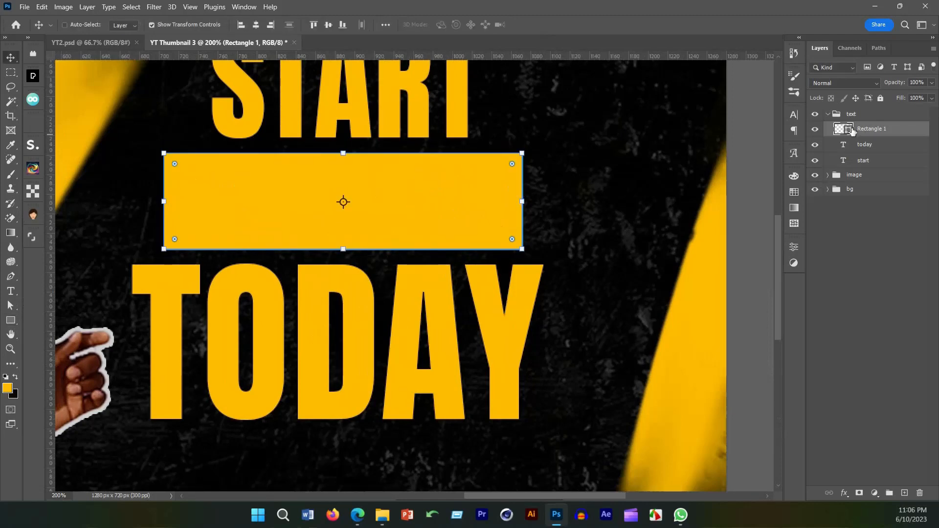
pyautogui.hotkey('ctrl', '-')
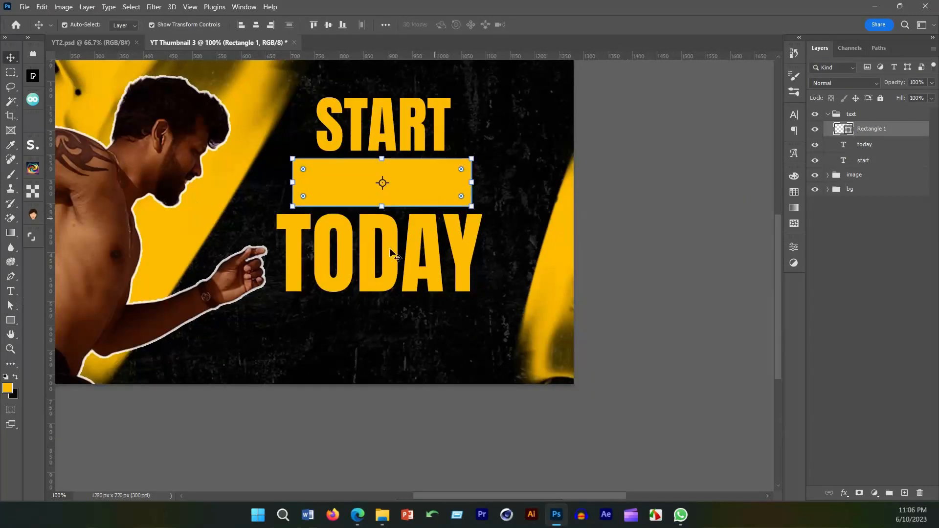
# Step: Duplicate the START text, change the copy to "FROM", and move it onto the yellow rectangle
pyautogui.keyDown('ctrl'); pyautogui.click(409, 126); pyautogui.keyUp('ctrl')
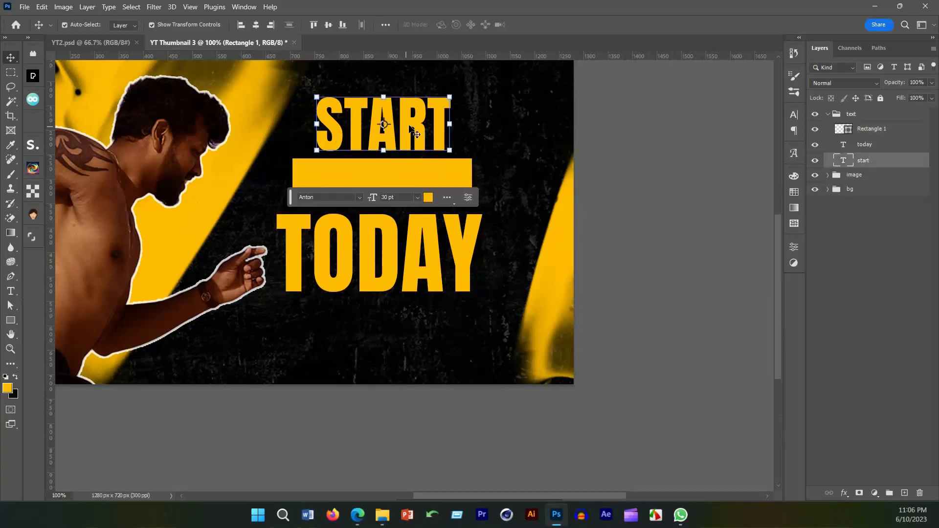
pyautogui.keyDown('alt'); pyautogui.moveTo(409, 126); pyautogui.dragTo(446, 348); pyautogui.keyUp('alt')
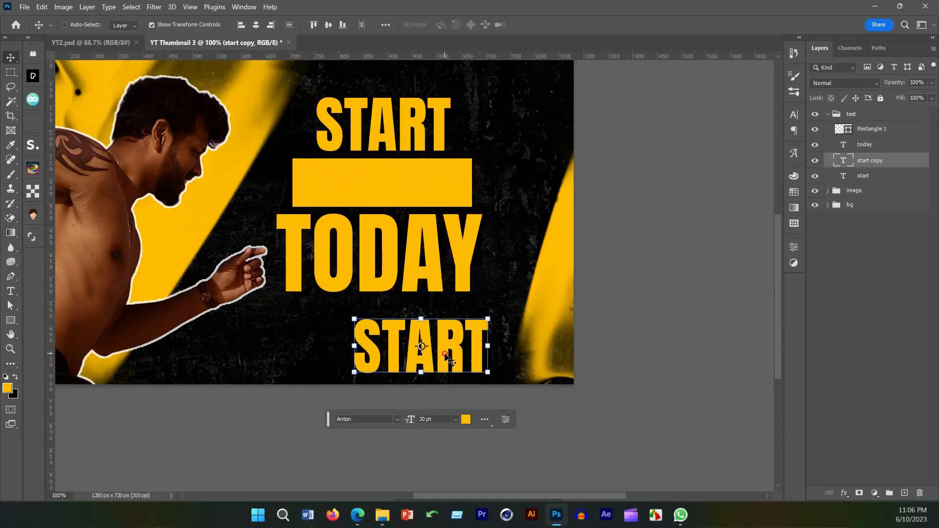
pyautogui.doubleClick(445, 352)
pyautogui.write('FROM')
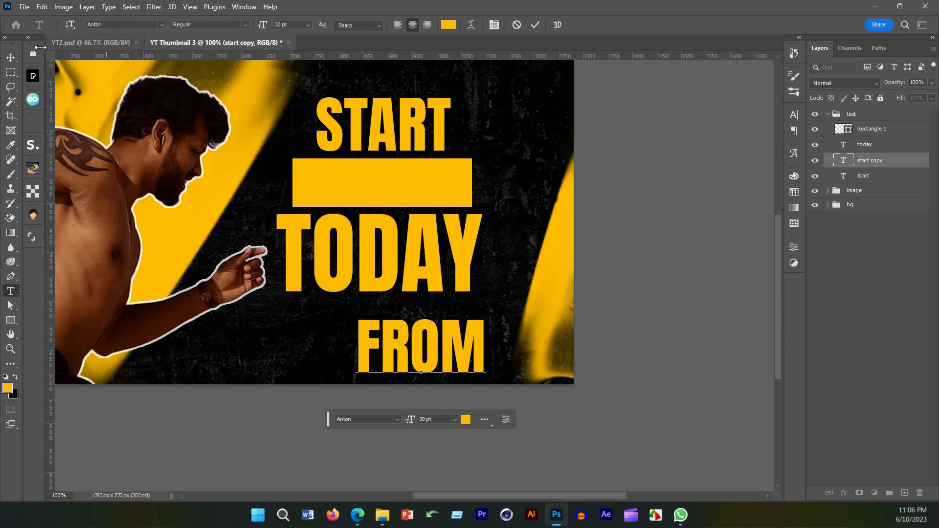
pyautogui.click(10, 57)
pyautogui.moveTo(427, 226); pyautogui.dragTo(374, 68)
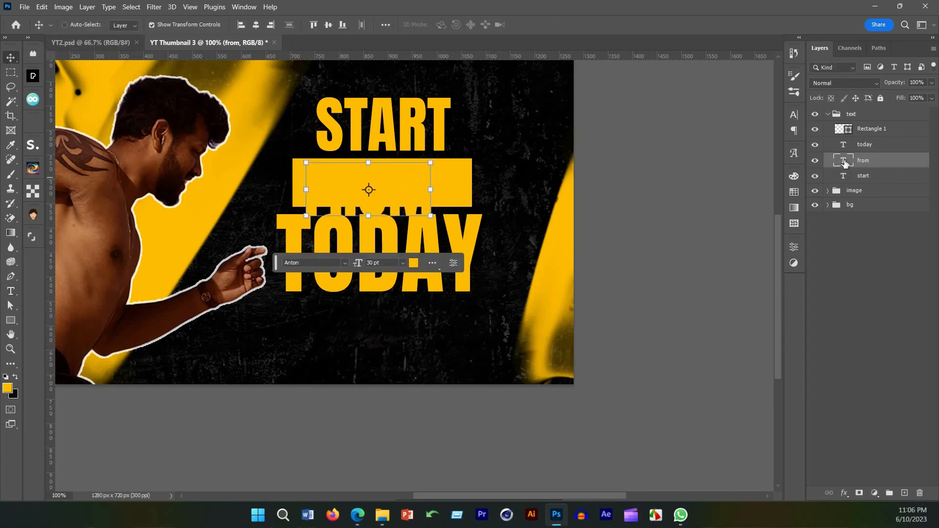
# Step: Move the rectangle layer below the text layers, then color the FROM text black and nudge it over the rectangle
pyautogui.moveTo(871, 147); pyautogui.dragTo(870, 182)
pyautogui.click(871, 147)
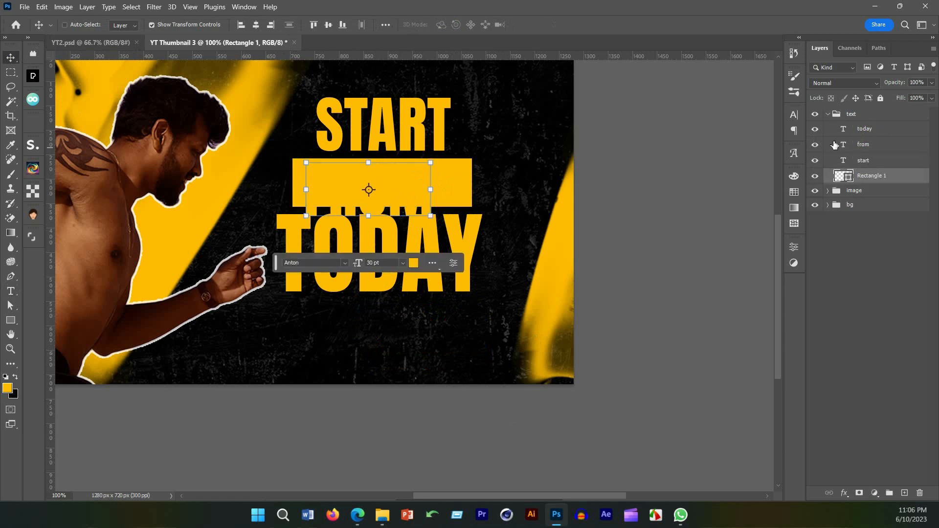
pyautogui.click(794, 115)
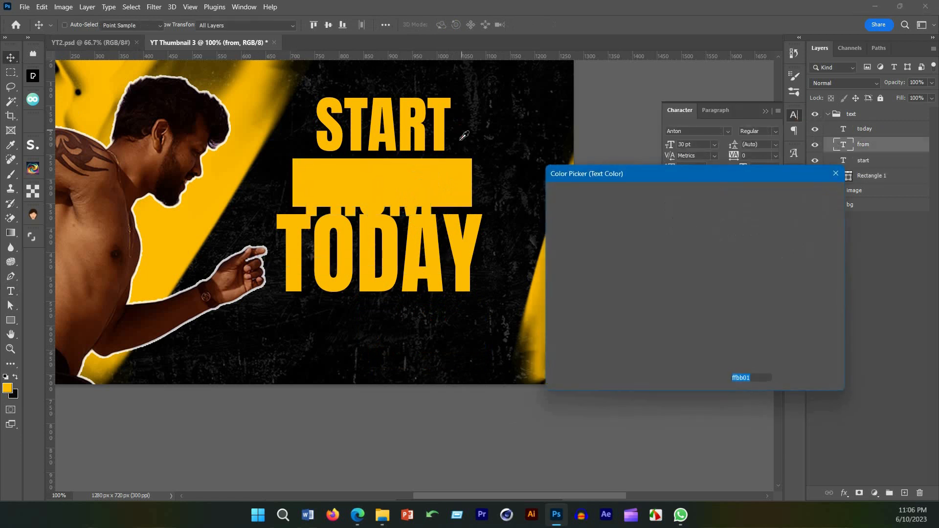
pyautogui.click(461, 138)
pyautogui.click(804, 196)
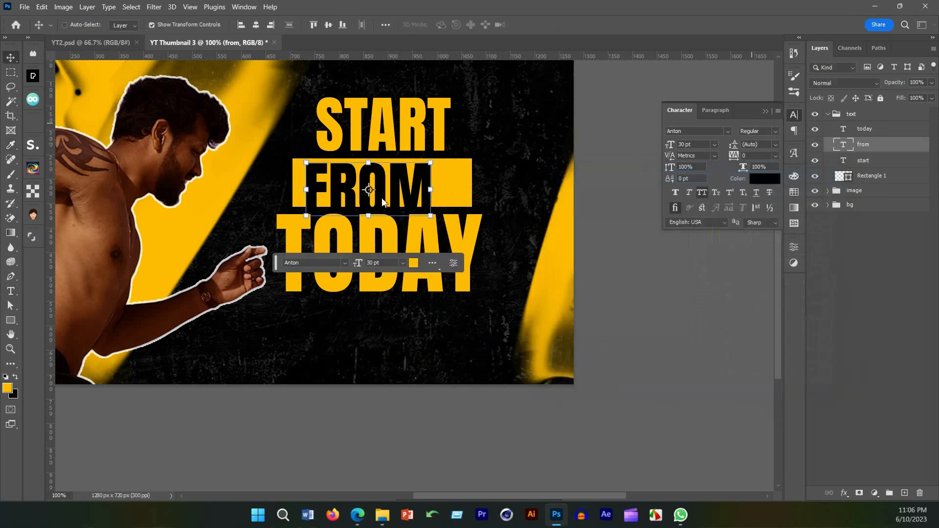
pyautogui.moveTo(396, 193); pyautogui.dragTo(400, 190)
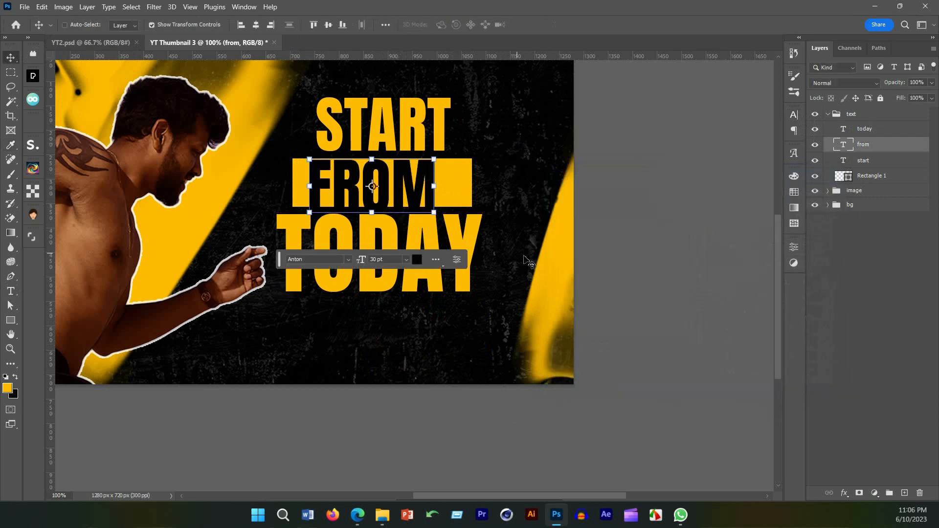
pyautogui.click(795, 116)
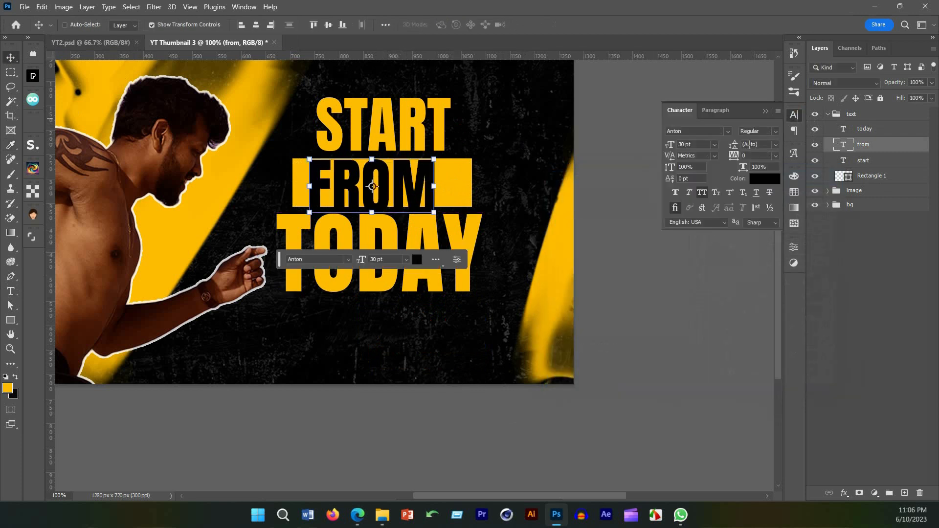
pyautogui.click(702, 193)
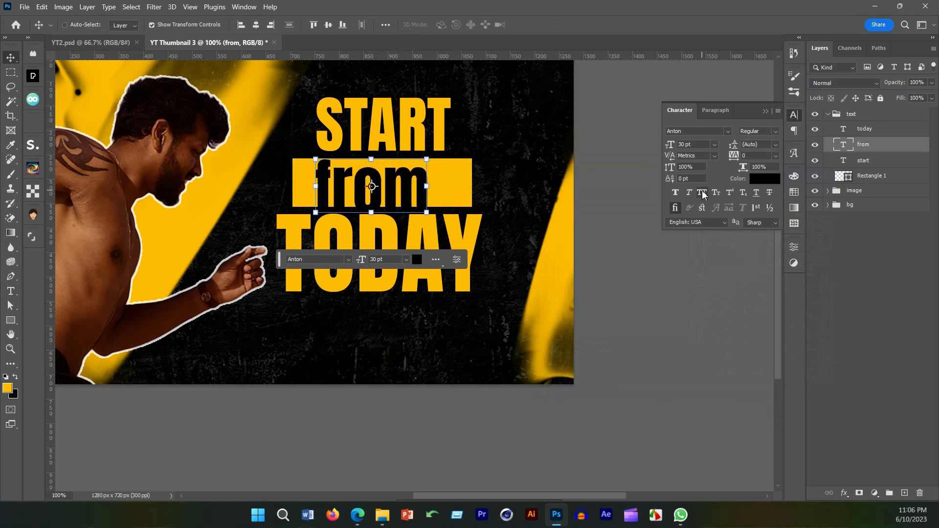
pyautogui.hotkey('ctrl', 'z')
# Step: Scale the FROM text down to 67.06% and fit it within the height of the yellow rectangle
pyautogui.moveTo(420, 198)
pyautogui.mouseDown()
pyautogui.moveTo(398, 203)
pyautogui.moveTo(383, 188)
pyautogui.moveTo(416, 189)
pyautogui.mouseUp()
pyautogui.hotkey('ctrl', 't')
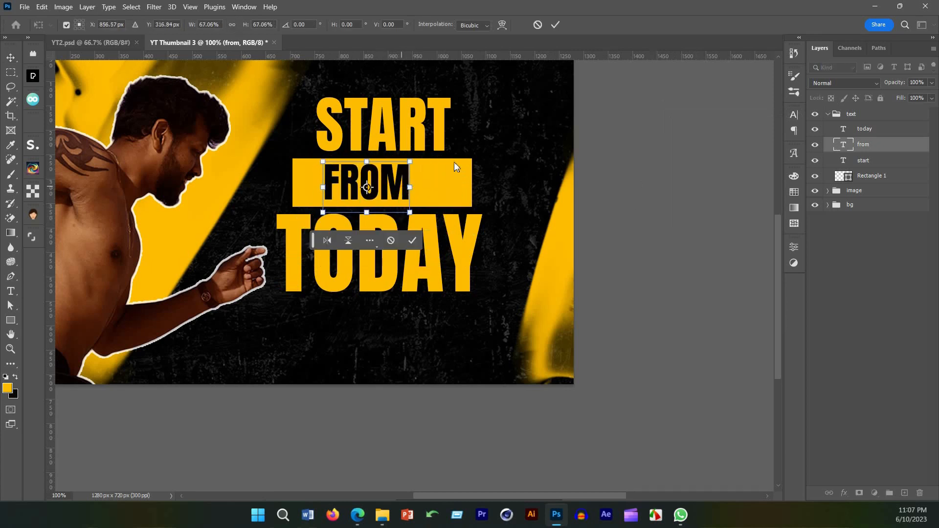
pyautogui.click(555, 25)
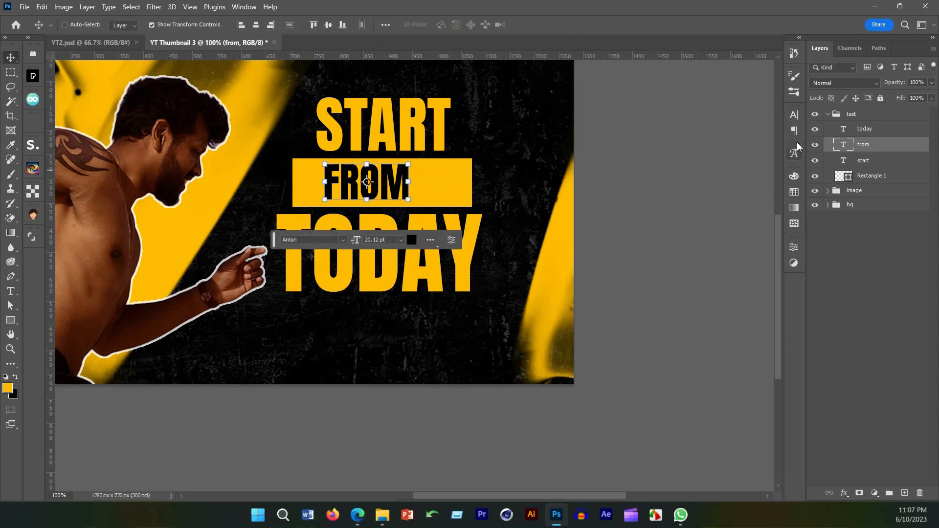
# Step: Set the FROM text's tracking to 200 and recenter the word on the yellow rectangle
pyautogui.click(794, 116)
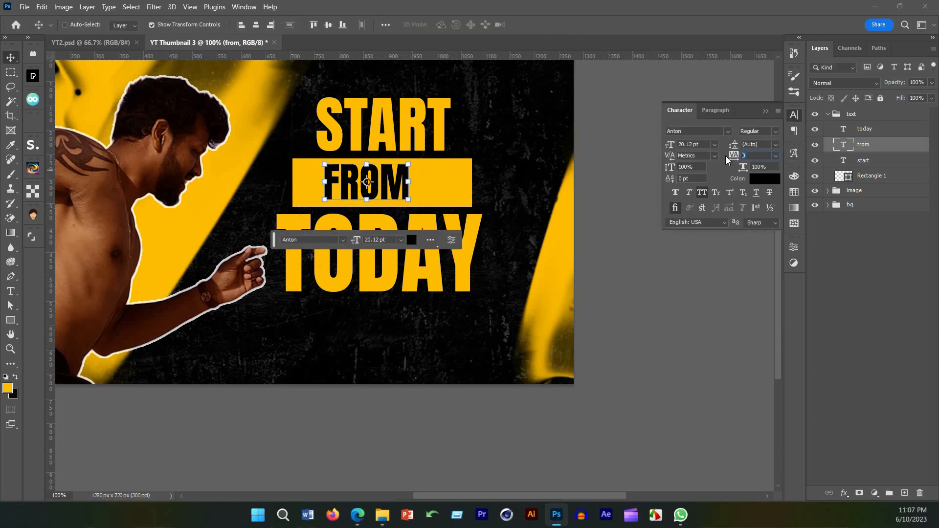
pyautogui.press('Return')
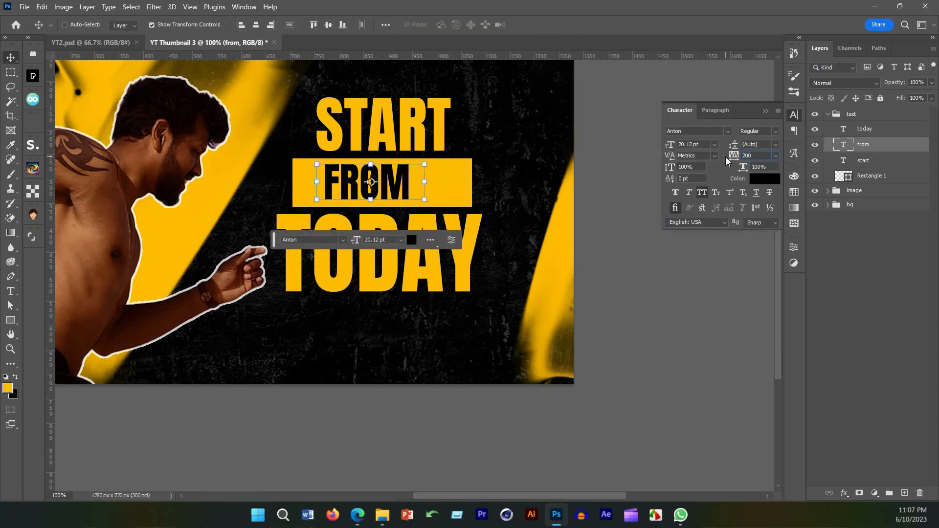
pyautogui.moveTo(398, 191); pyautogui.dragTo(410, 189)
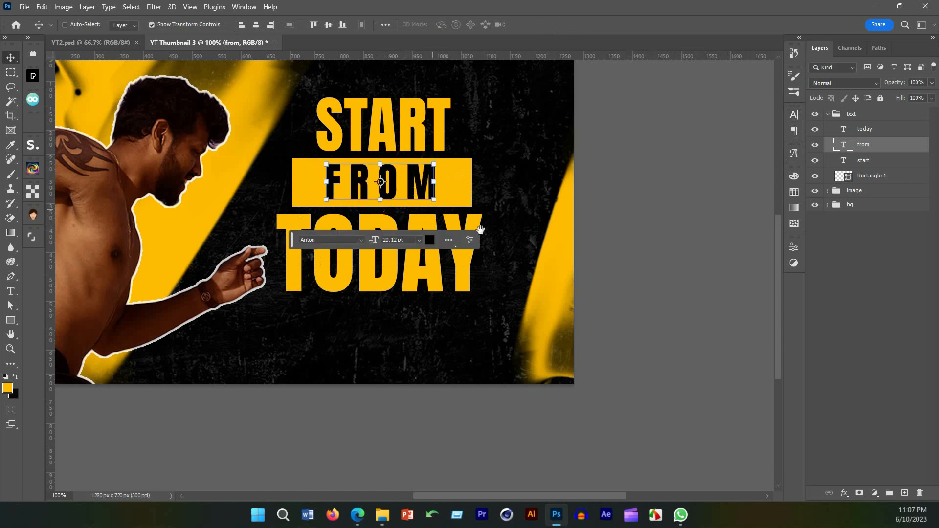
# Step: Narrow the yellow rectangle behind FROM symmetrically to 74.93% of its width and apply the transform
pyautogui.keyDown('ctrl'); pyautogui.click(454, 187); pyautogui.keyUp('ctrl')
pyautogui.keyDown('ctrl'); pyautogui.click(454, 187); pyautogui.keyUp('ctrl')
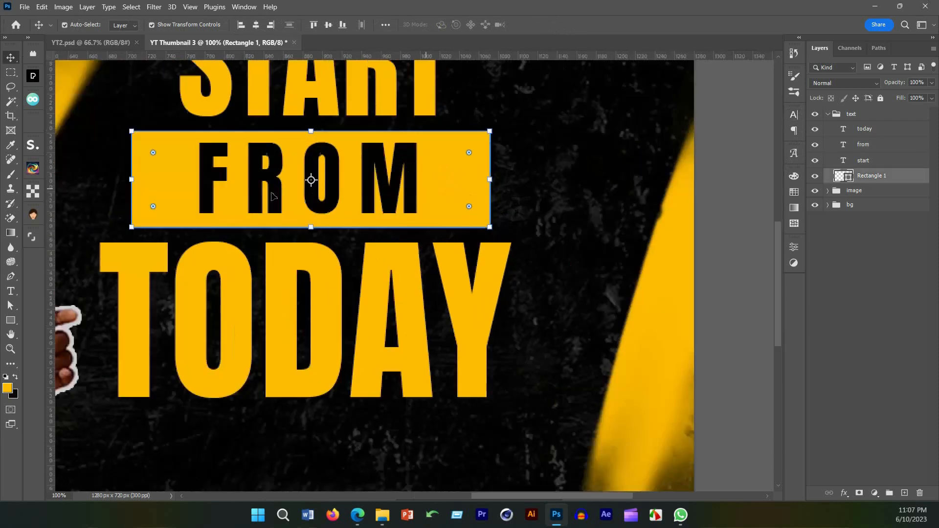
pyautogui.moveTo(489, 181); pyautogui.dragTo(448, 186)
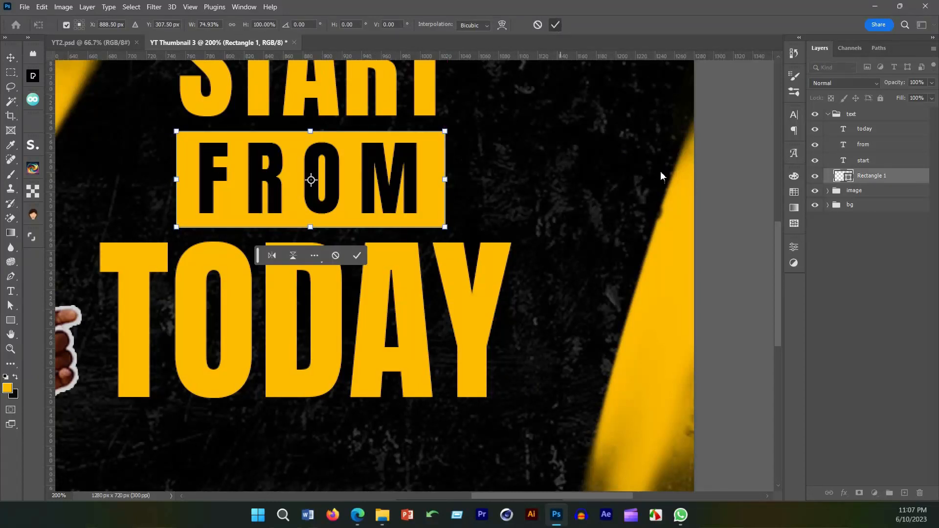
pyautogui.click(555, 24)
# Step: Align the three text layers and the rectangle on their horizontal centers and shift them slightly away from the runner
pyautogui.keyDown('alt'); pyautogui.click(392, 222); pyautogui.keyUp('alt')
pyautogui.keyDown('alt'); pyautogui.click(392, 230); pyautogui.keyUp('alt')
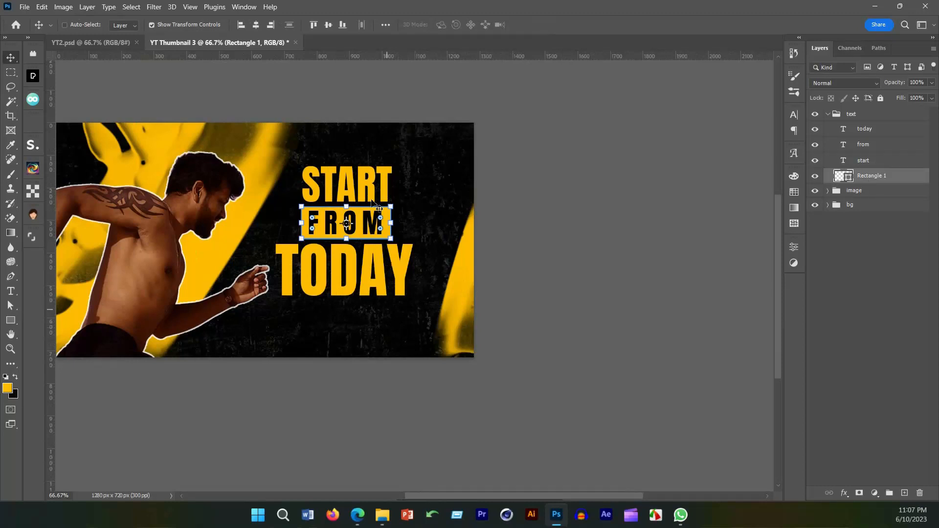
pyautogui.keyDown('shift'); pyautogui.click(869, 130); pyautogui.keyUp('shift')
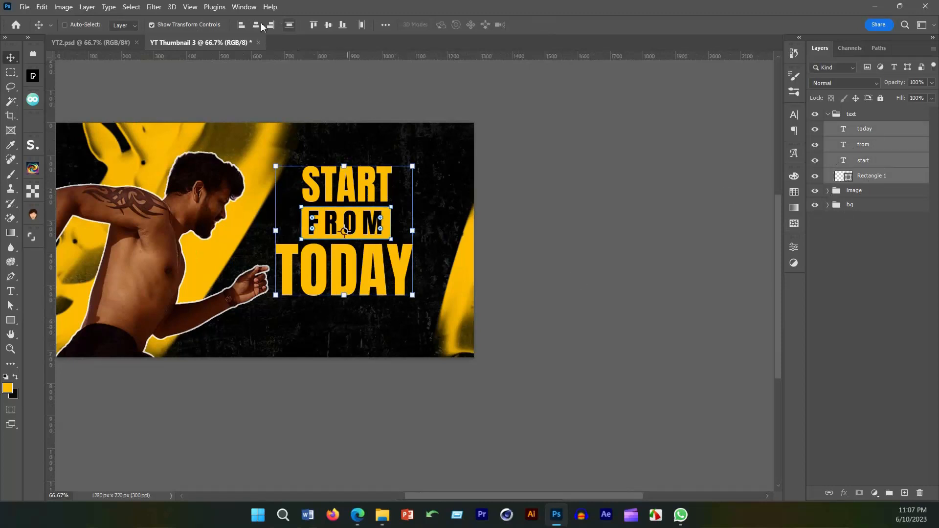
pyautogui.moveTo(342, 209)
pyautogui.mouseDown()
pyautogui.moveTo(263, 210)
pyautogui.moveTo(347, 210)
pyautogui.mouseUp()
pyautogui.click(821, 269)
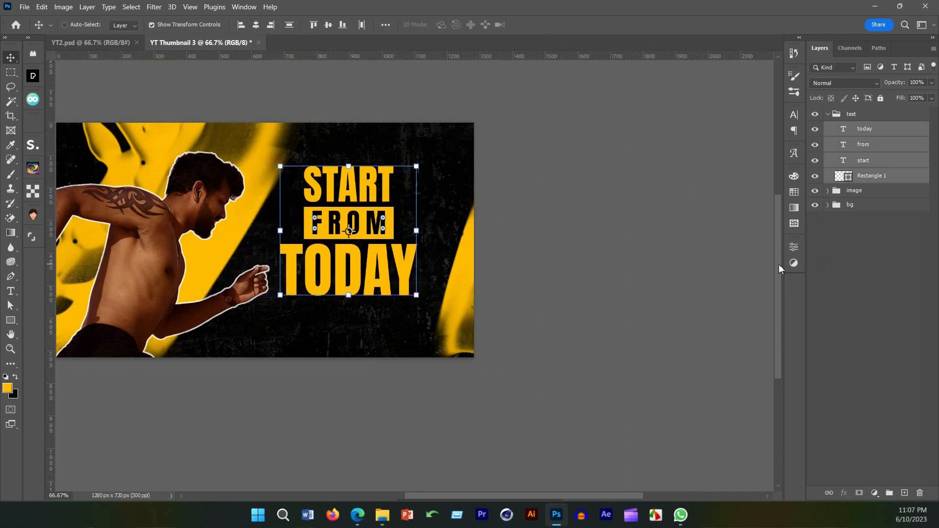
# Step: Widen the START text's tracking, recenter the word above FROM, and recolor START and TODAY white
pyautogui.keyDown('ctrl'); pyautogui.click(345, 185); pyautogui.keyUp('ctrl')
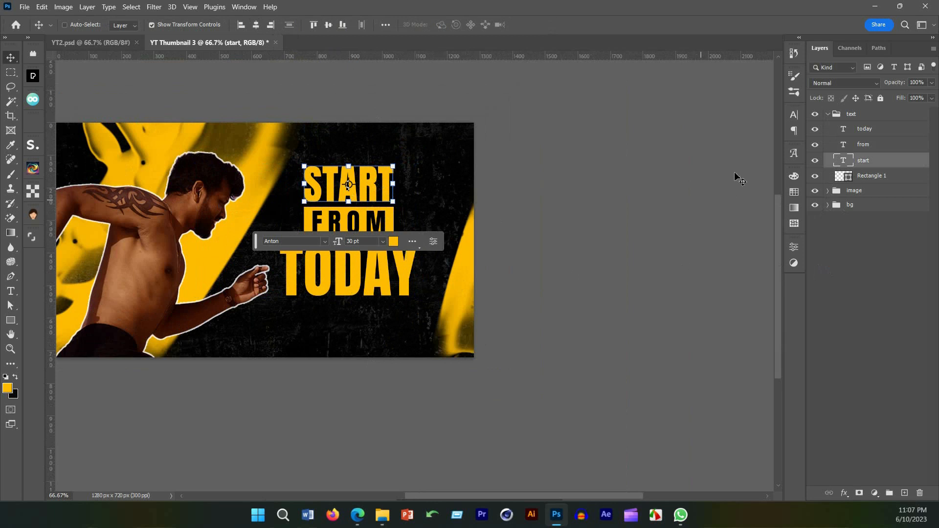
pyautogui.click(794, 114)
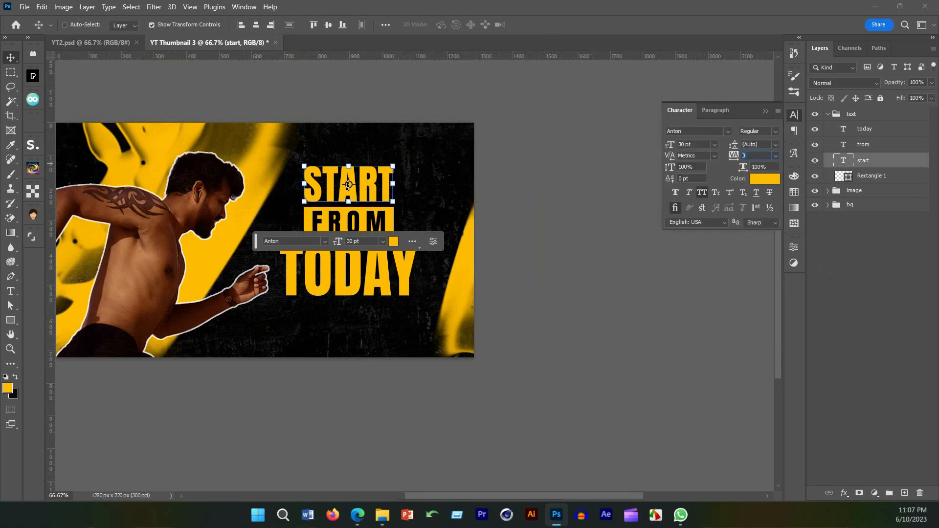
pyautogui.press('Return')
pyautogui.moveTo(381, 183); pyautogui.dragTo(390, 184)
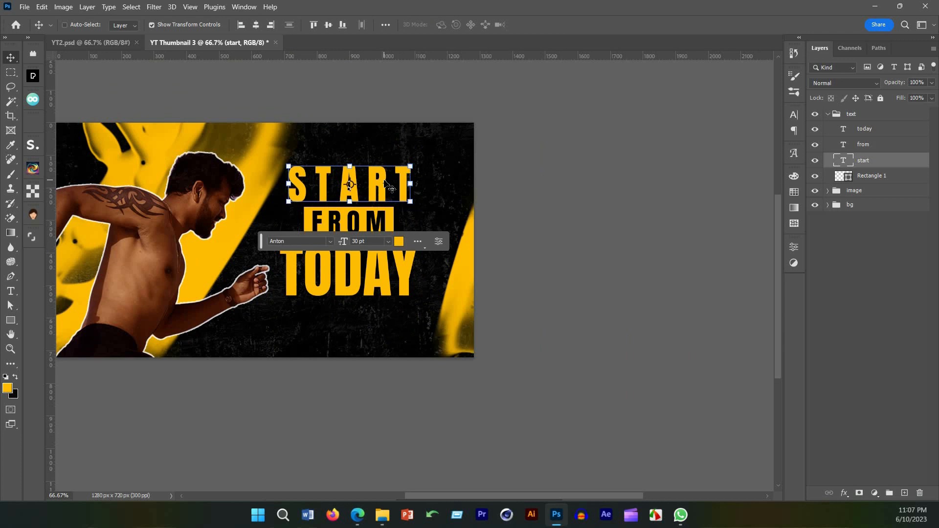
pyautogui.click(830, 116)
pyautogui.moveTo(376, 267); pyautogui.dragTo(384, 273)
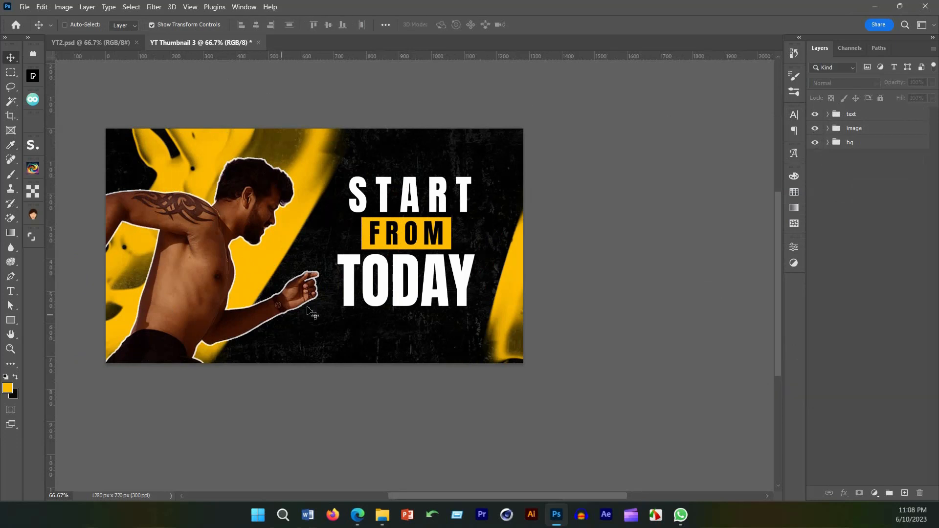
# Step: Skew the whole text group vertically so its lines rise toward the right edge of the canvas, keep it clear of the runner, and apply the transform
pyautogui.click(856, 115)
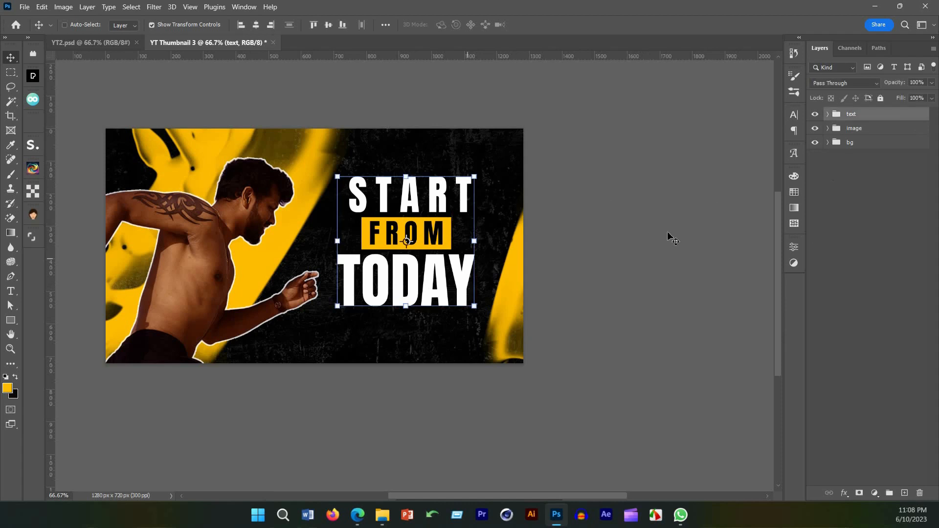
pyautogui.moveTo(435, 218); pyautogui.dragTo(434, 221)
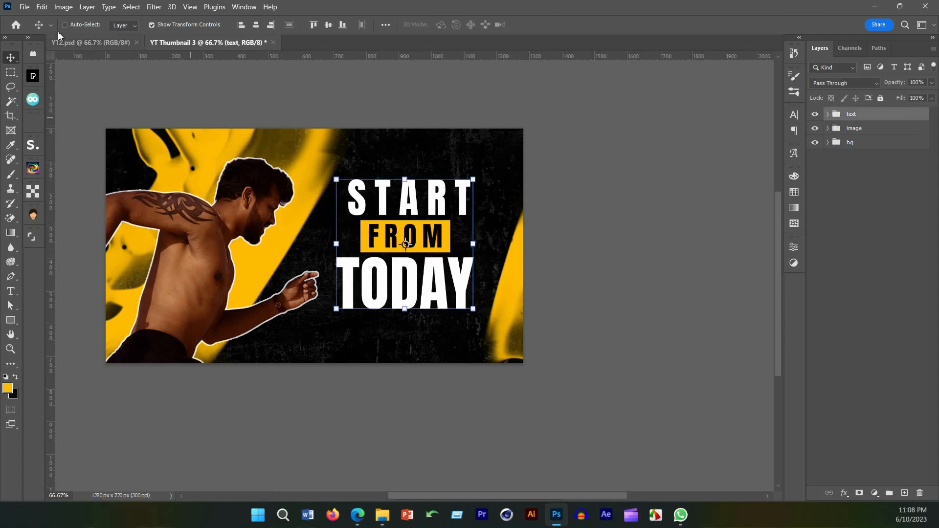
pyautogui.click(42, 7)
pyautogui.click(84, 243)
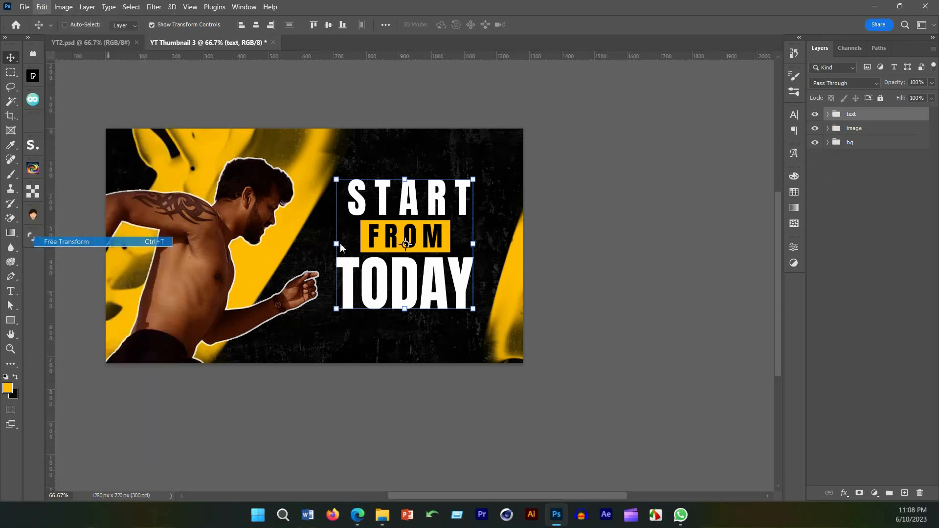
pyautogui.rightClick(426, 216)
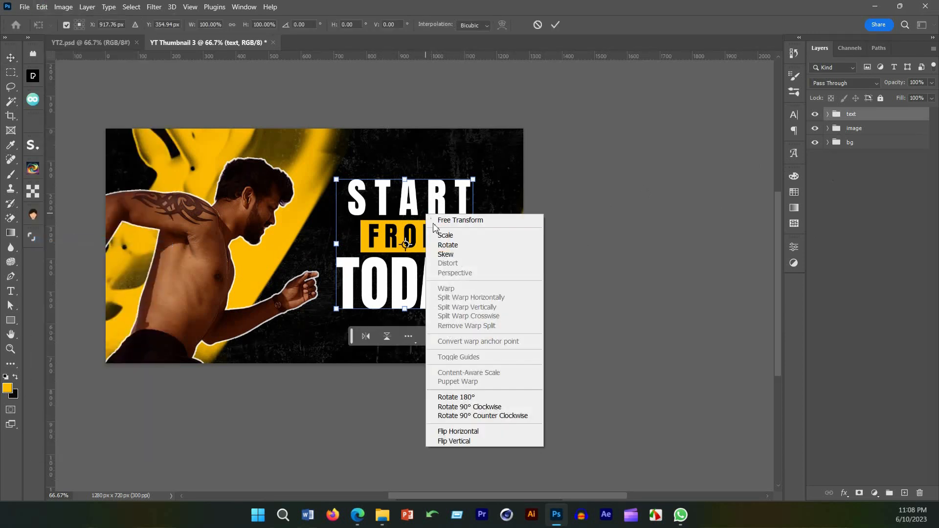
pyautogui.click(448, 256)
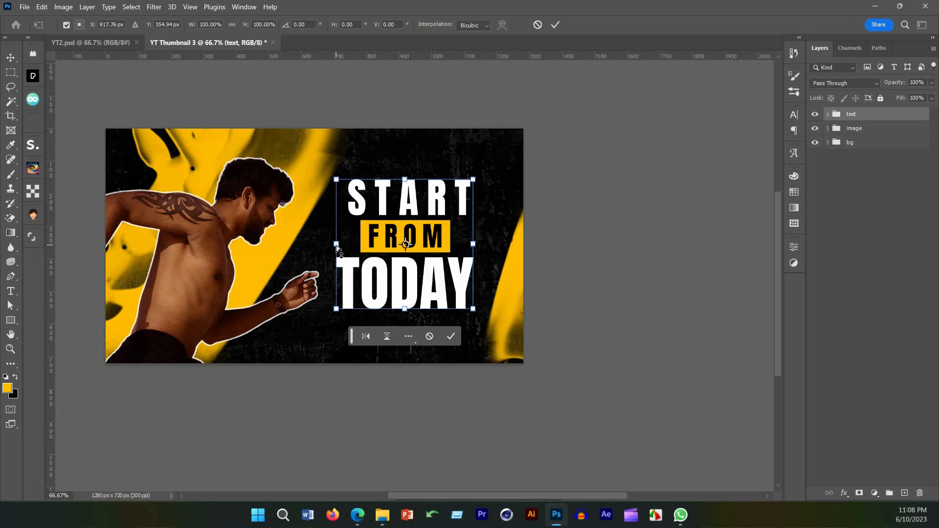
pyautogui.moveTo(337, 245); pyautogui.dragTo(337, 261)
pyautogui.moveTo(473, 246)
pyautogui.mouseDown()
pyautogui.moveTo(423, 239)
pyautogui.moveTo(465, 249)
pyautogui.moveTo(464, 235)
pyautogui.mouseUp()
pyautogui.moveTo(329, 264); pyautogui.dragTo(328, 267)
pyautogui.moveTo(403, 276); pyautogui.dragTo(427, 274)
pyautogui.click(557, 27)
pyautogui.hscroll(1, 510, 286)
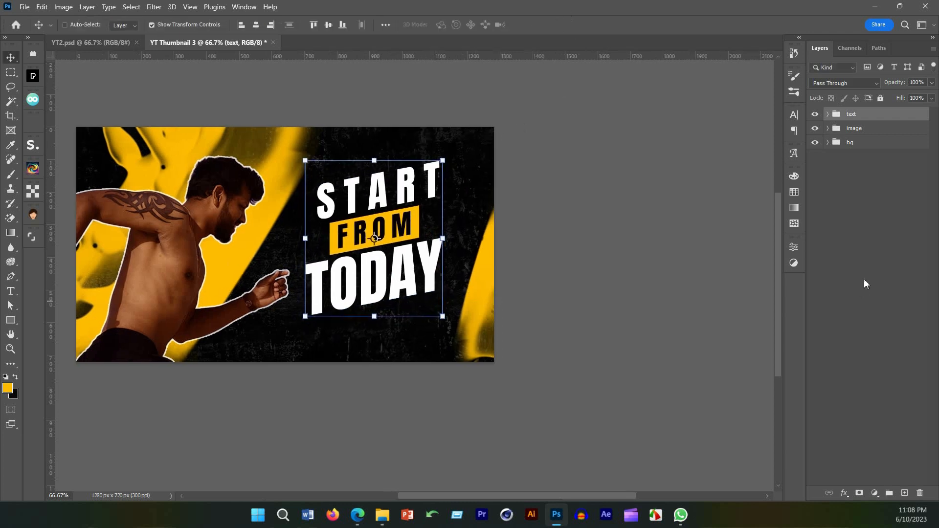
pyautogui.click(875, 277)
pyautogui.moveTo(265, 319); pyautogui.dragTo(291, 323)
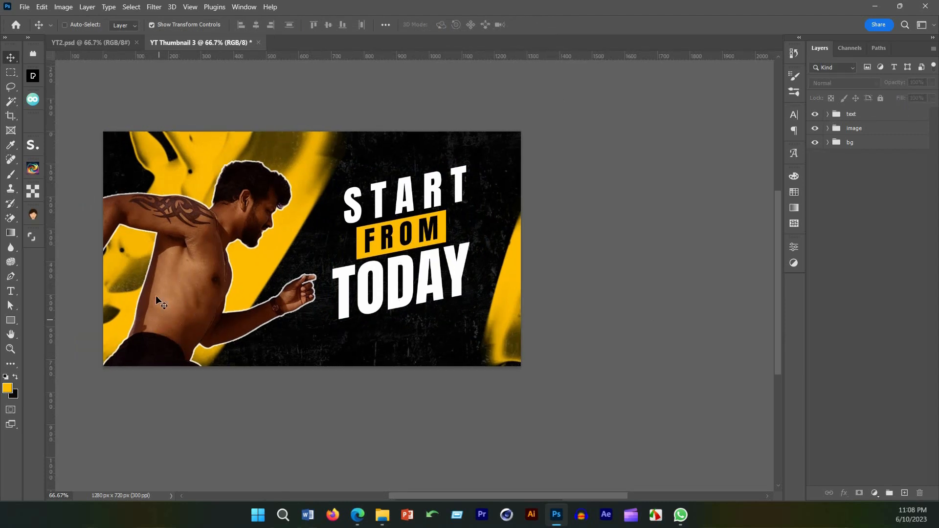
pyautogui.moveTo(215, 300); pyautogui.dragTo(183, 316)
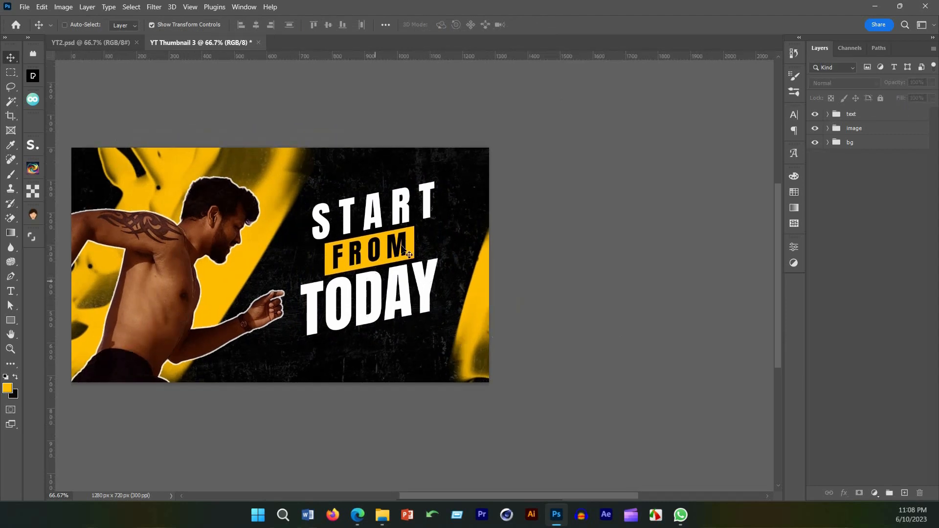
pyautogui.moveTo(422, 252); pyautogui.dragTo(431, 246)
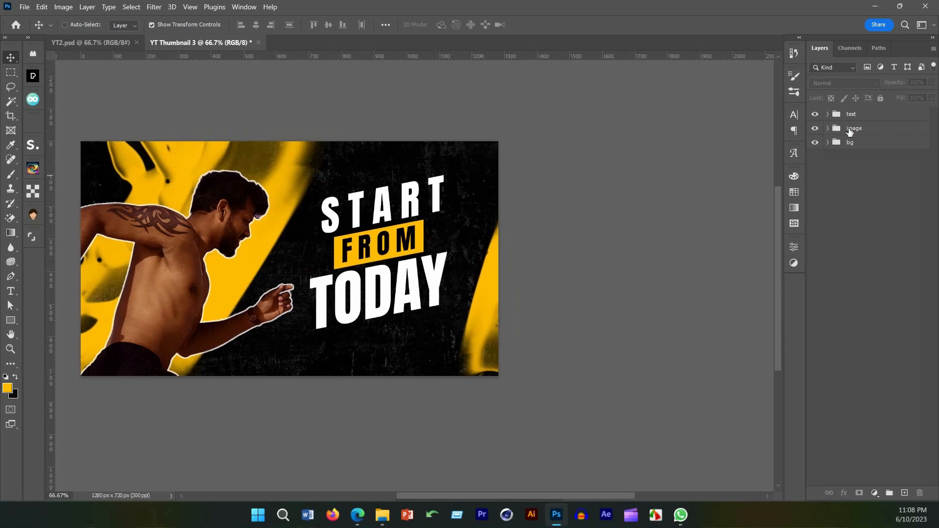
# Step: Create a new group above the today layer inside the text group and name it light
pyautogui.click(872, 135)
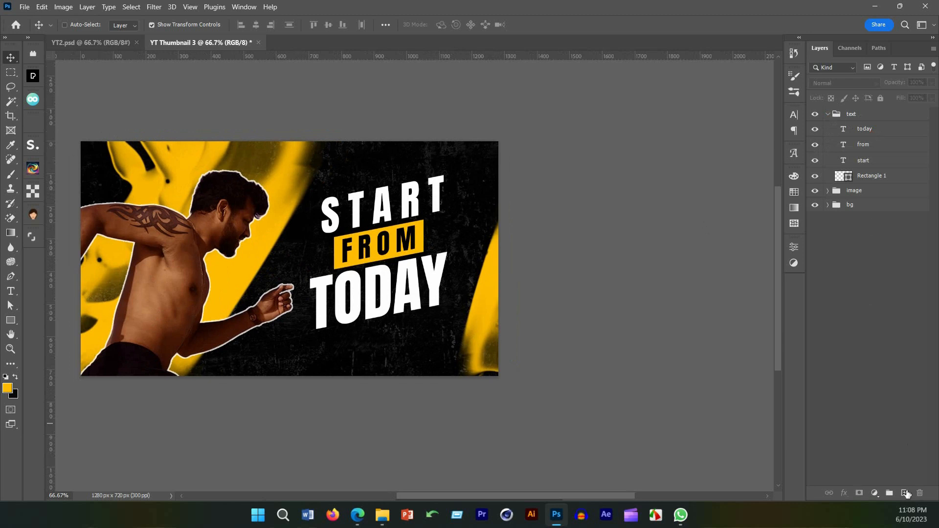
pyautogui.click(889, 493)
pyautogui.doubleClick(864, 128)
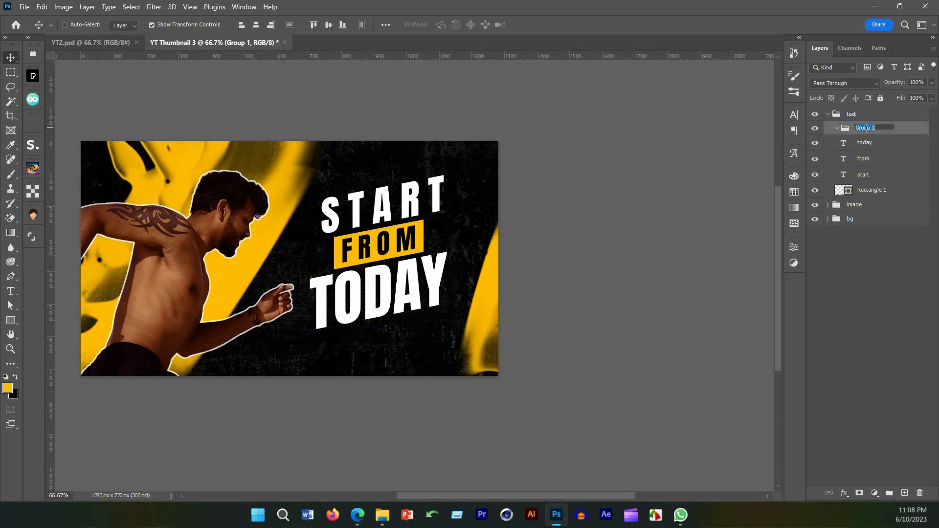
pyautogui.press('Return')
# Step: Switch to Microsoft Edge and copy the Shutterstock orange lens flare on black from the "lens light" image results
pyautogui.moveTo(358, 515)
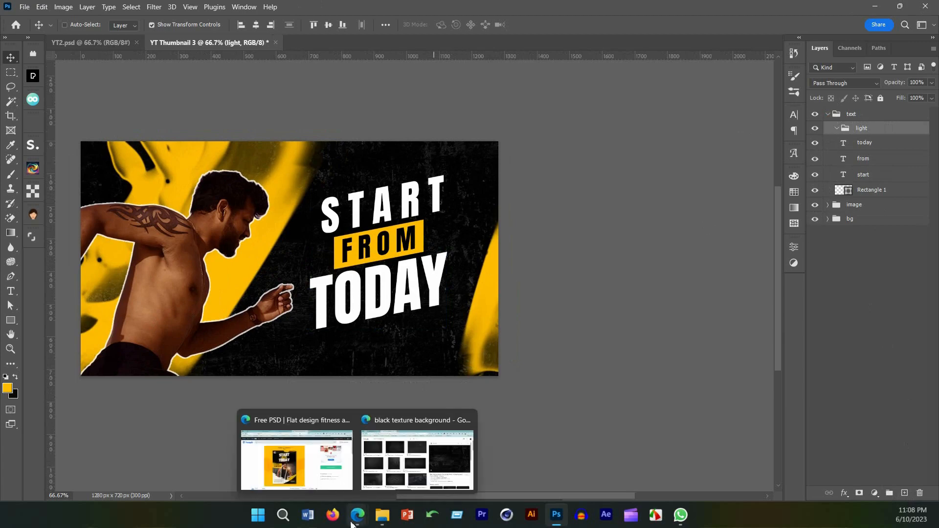
pyautogui.click(398, 467)
pyautogui.click(106, 6)
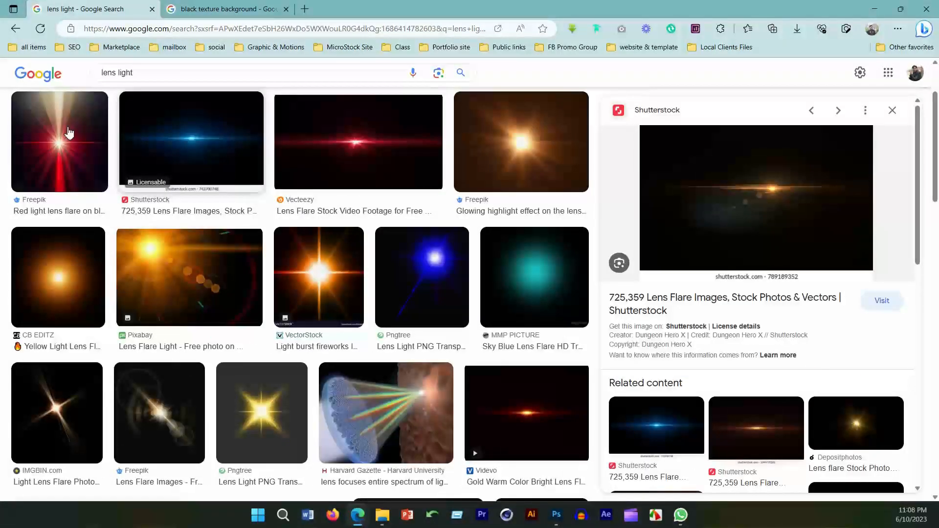
pyautogui.scroll(3, 581, 269)
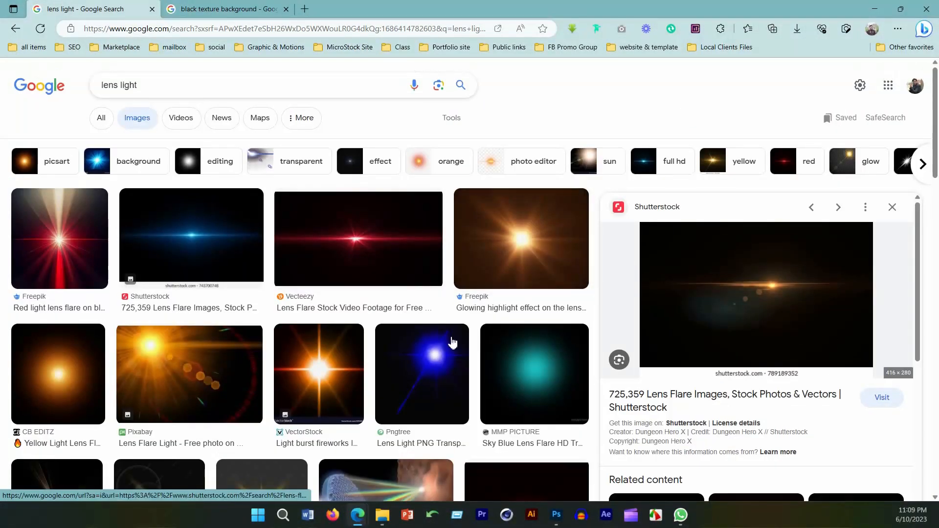
pyautogui.scroll(-7, 453, 342)
pyautogui.scroll(-5, 413, 329)
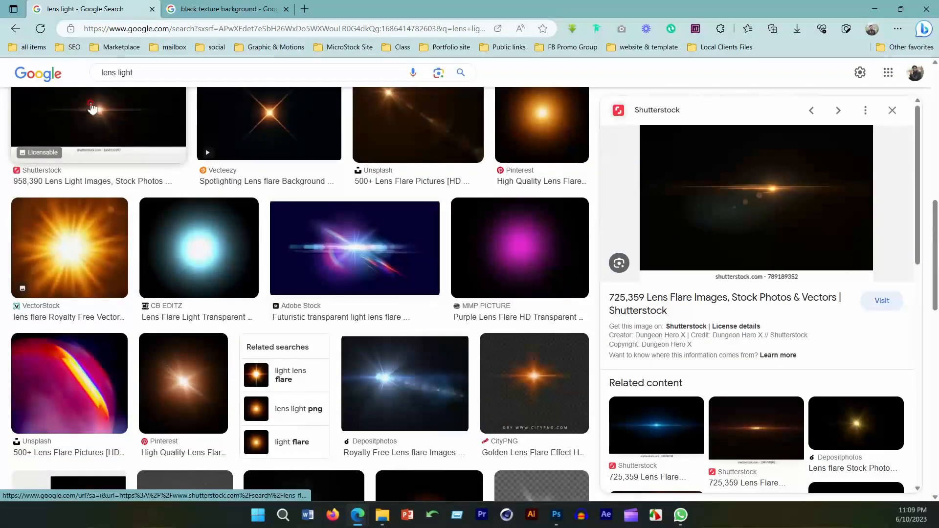
pyautogui.click(98, 123)
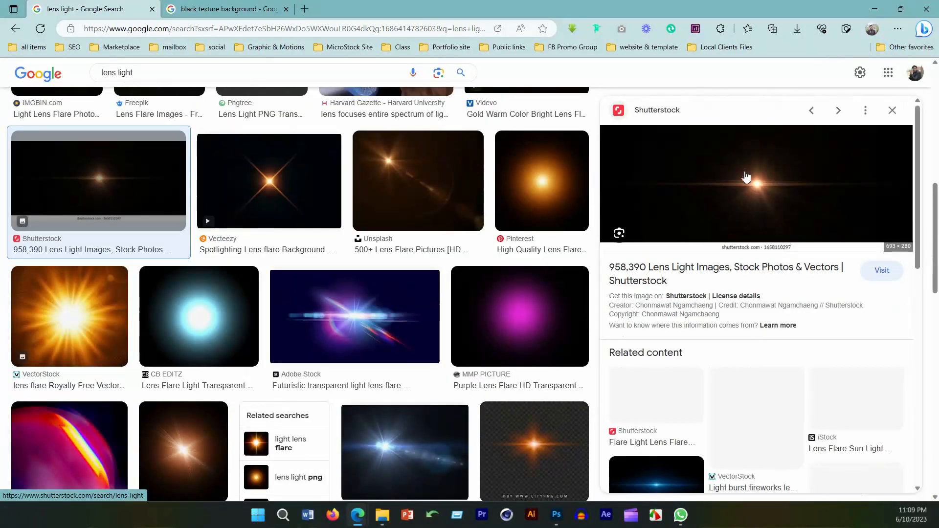
pyautogui.rightClick(775, 213)
pyautogui.click(772, 298)
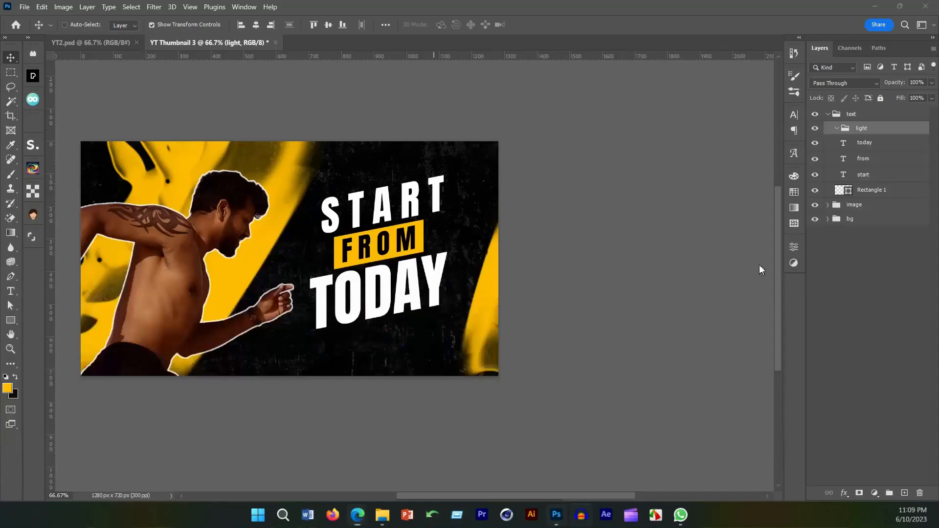
# Step: Switch back to Photoshop, paste the lens flare into the light group, and delete the white caption strip along its lower edge
pyautogui.click(556, 515)
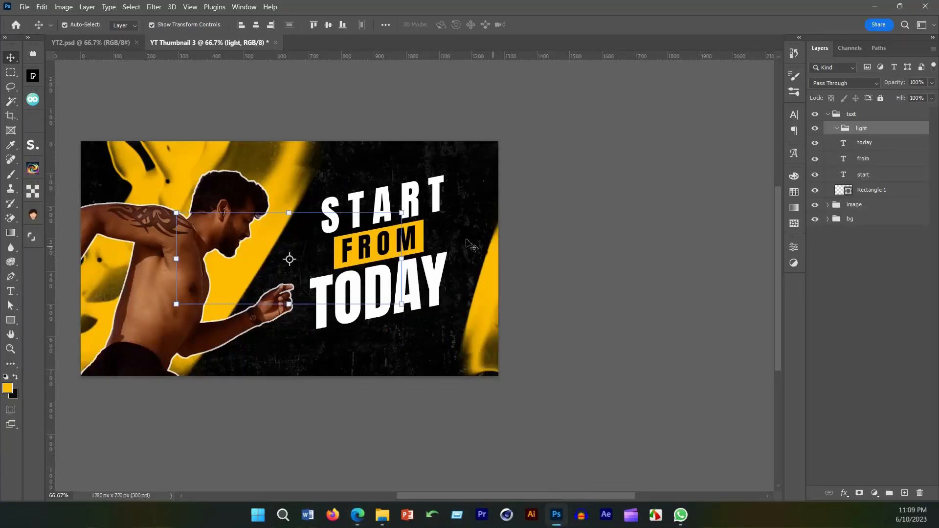
pyautogui.hotkey('ctrl', 'v')
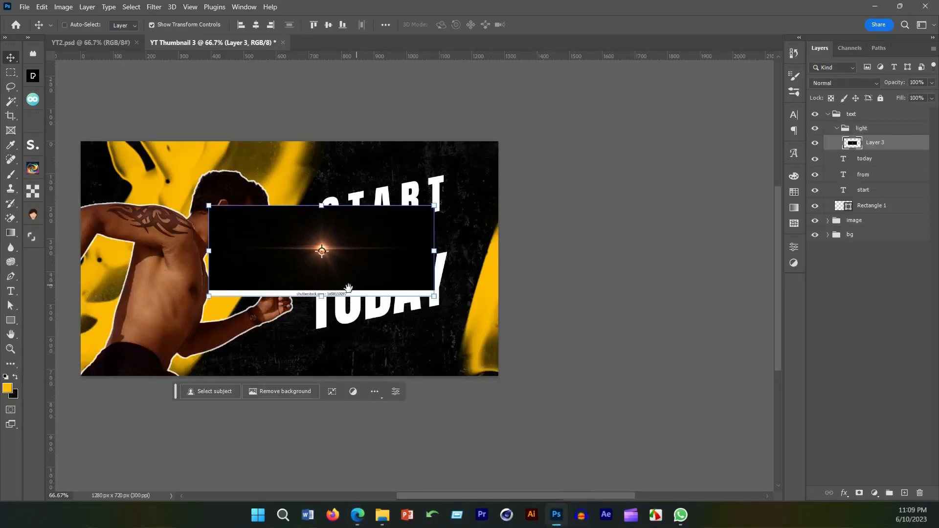
pyautogui.keyDown('ctrl'); pyautogui.click(341, 275); pyautogui.keyUp('ctrl')
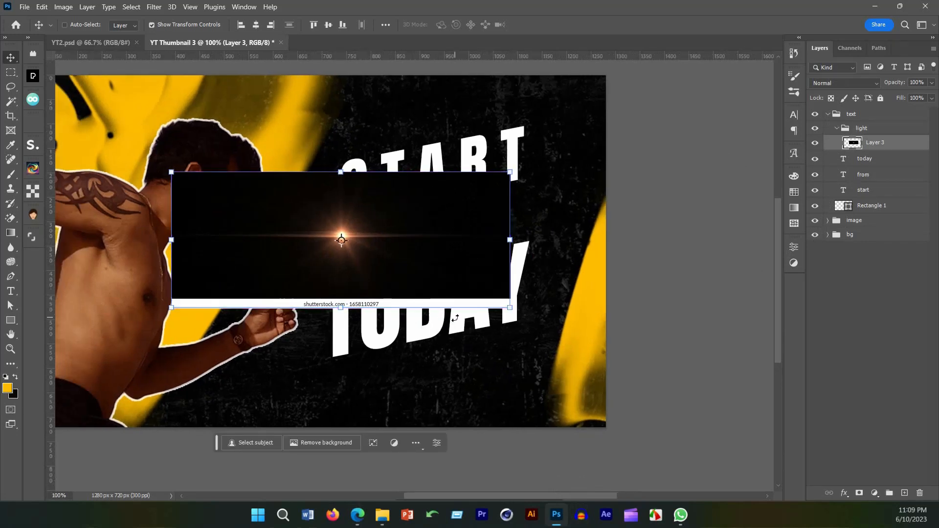
pyautogui.click(13, 75)
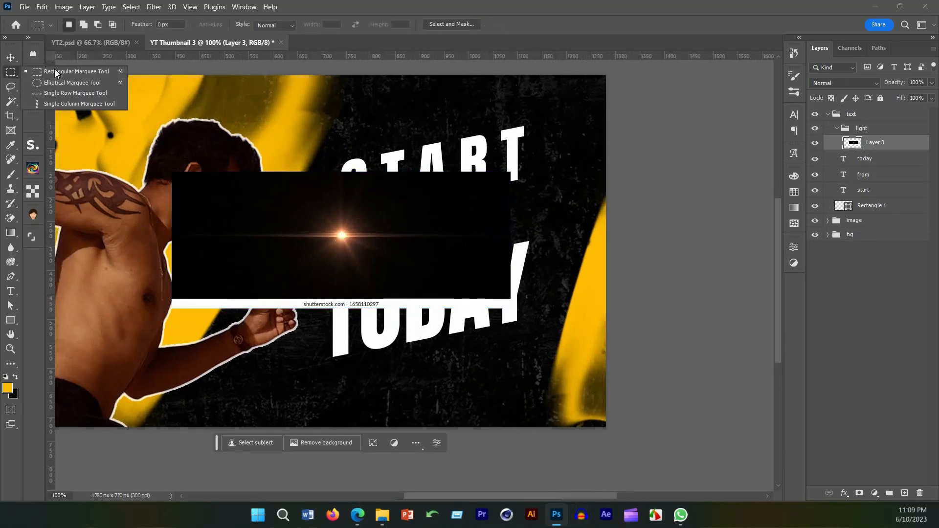
pyautogui.click(54, 72)
pyautogui.moveTo(169, 287); pyautogui.dragTo(530, 338)
pyautogui.press('Delete')
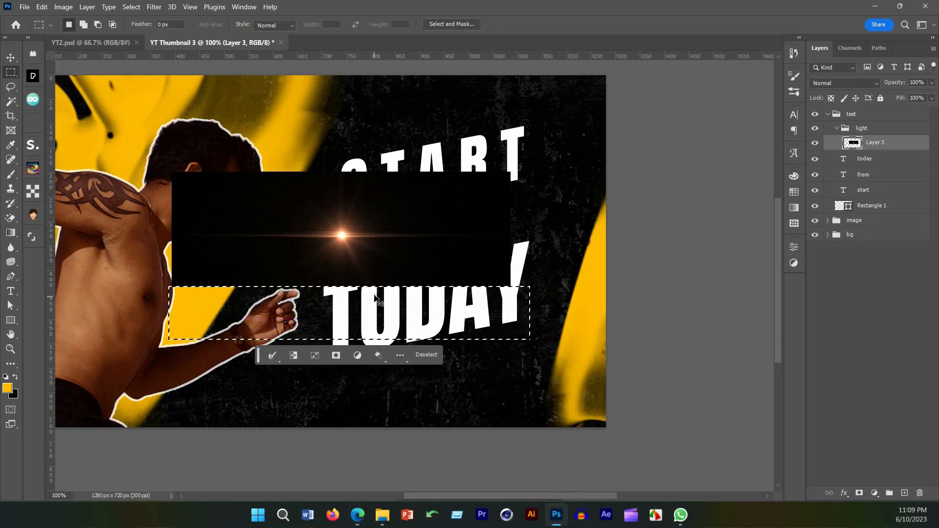
pyautogui.hotkey('ctrl', 'd')
# Step: Move the lens flare down over TODAY and set its blend mode to Screen
pyautogui.press('v')
pyautogui.moveTo(424, 243); pyautogui.dragTo(387, 303)
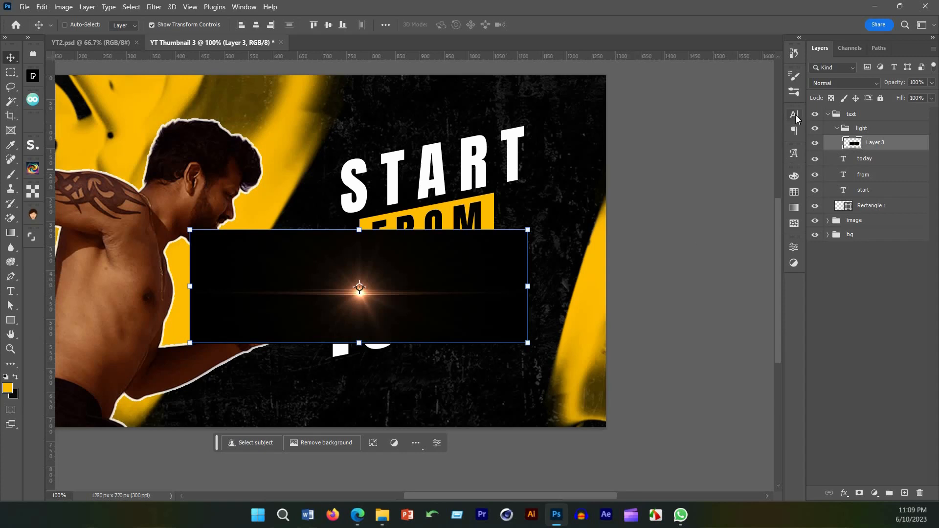
pyautogui.click(850, 83)
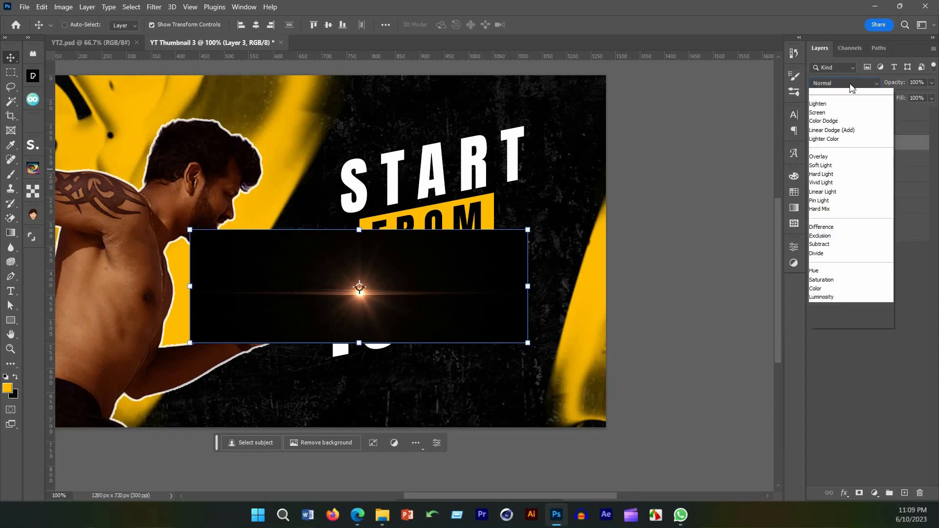
pyautogui.click(827, 179)
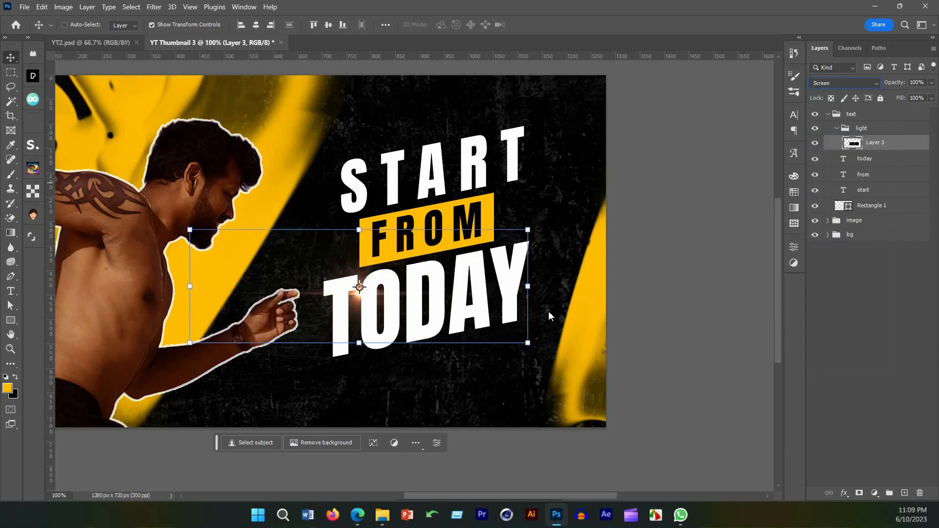
# Step: Rotate the lens flare about -12.3° to match the text slant, center it on the yellow rectangle's upper edge, and apply the transform
pyautogui.moveTo(434, 321); pyautogui.dragTo(490, 384)
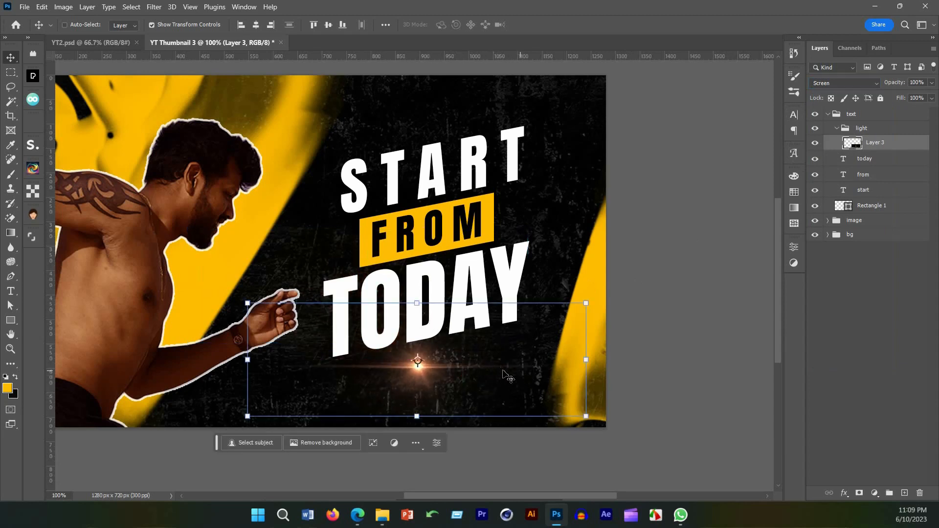
pyautogui.hotkey('ctrl', 't')
pyautogui.moveTo(599, 302); pyautogui.dragTo(602, 254)
pyautogui.moveTo(469, 362); pyautogui.dragTo(477, 196)
pyautogui.moveTo(609, 104); pyautogui.dragTo(605, 95)
pyautogui.click(555, 25)
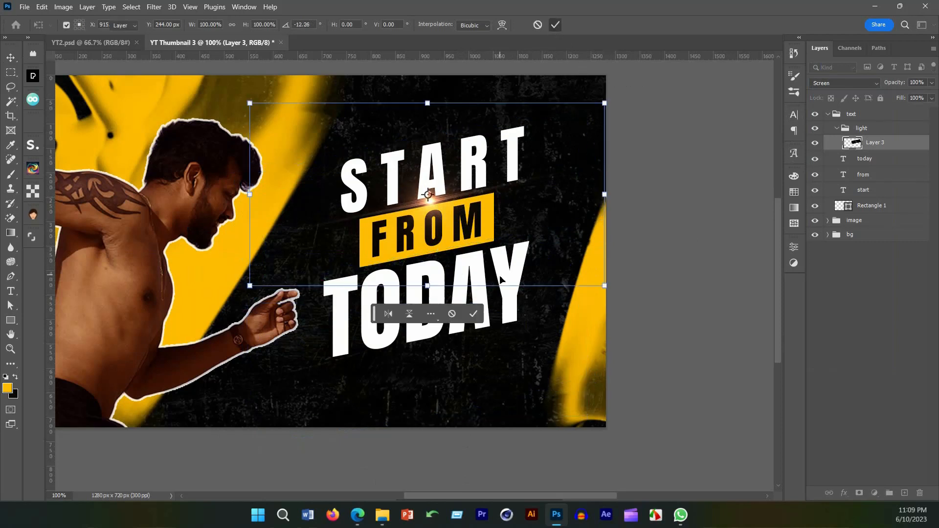
# Step: Duplicate the lens flare to the lower-left part of TODAY and shift the original to the yellow rectangle's upper-right corner
pyautogui.moveTo(450, 243); pyautogui.dragTo(387, 351)
pyautogui.hotkey('ctrl', 'j')
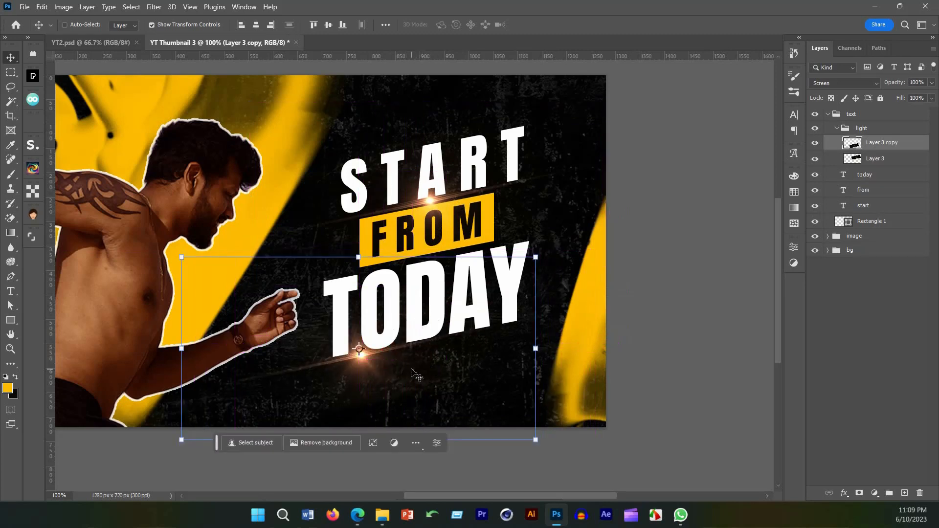
pyautogui.moveTo(438, 198); pyautogui.dragTo(501, 192)
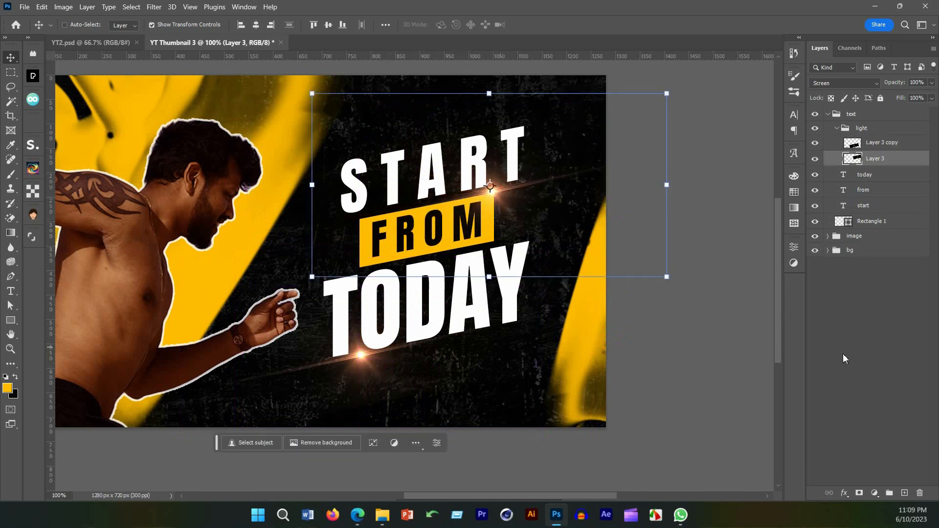
# Step: Shift the duplicated lens flare slightly left onto the bottom corner of TODAY's letter T
pyautogui.keyDown('ctrl'); pyautogui.keyDown('alt'); pyautogui.click(452, 268); pyautogui.keyUp('alt'); pyautogui.keyUp('ctrl')
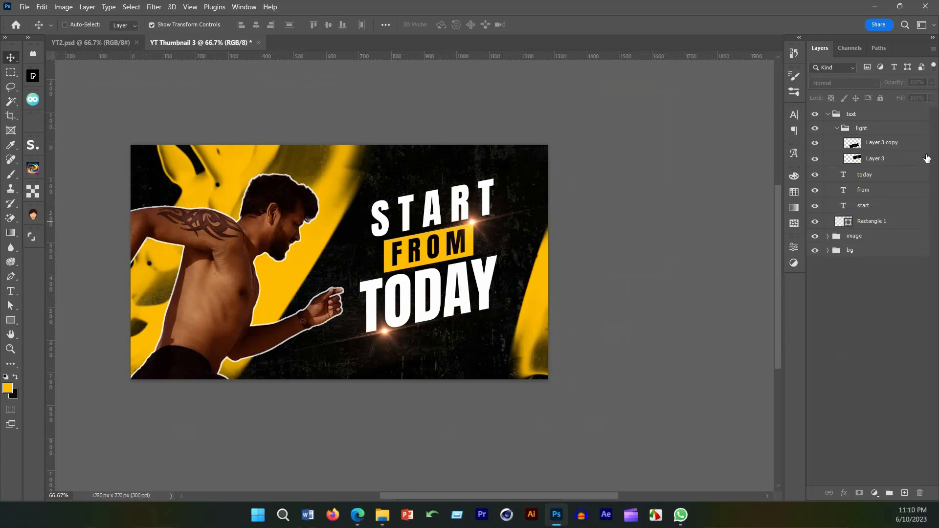
pyautogui.keyDown('ctrl'); pyautogui.click(413, 346); pyautogui.keyUp('ctrl')
pyautogui.moveTo(376, 330); pyautogui.dragTo(348, 328)
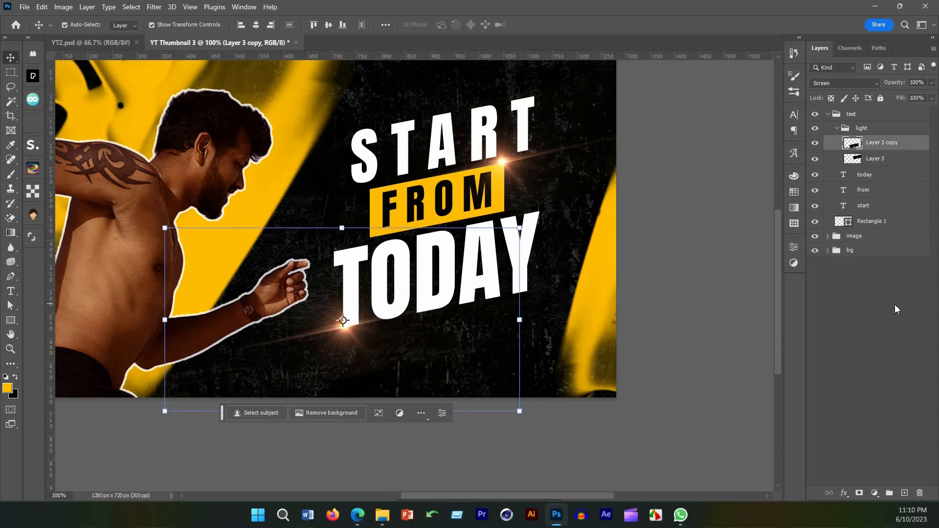
# Step: Deselect the duplicated lens flare layer and collapse the light group
pyautogui.click(833, 319)
pyautogui.hotkey('ctrl', '-')
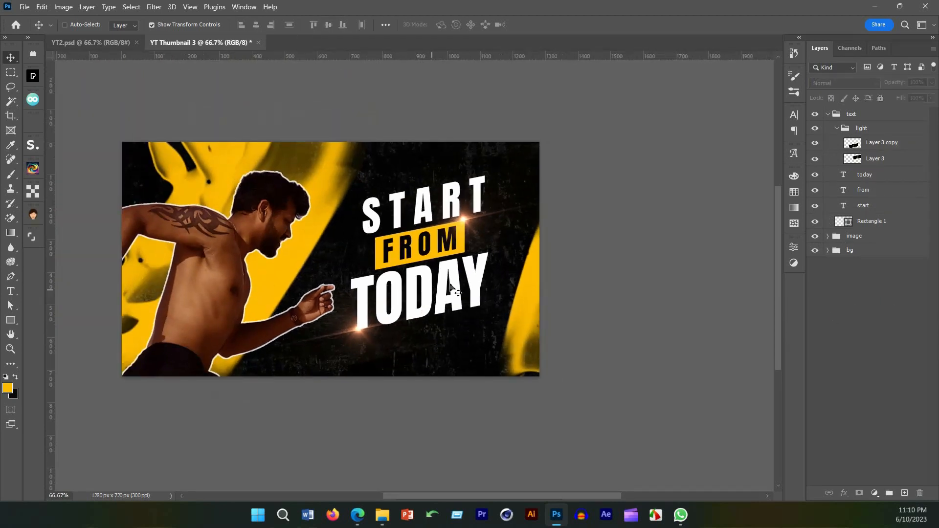
pyautogui.click(837, 128)
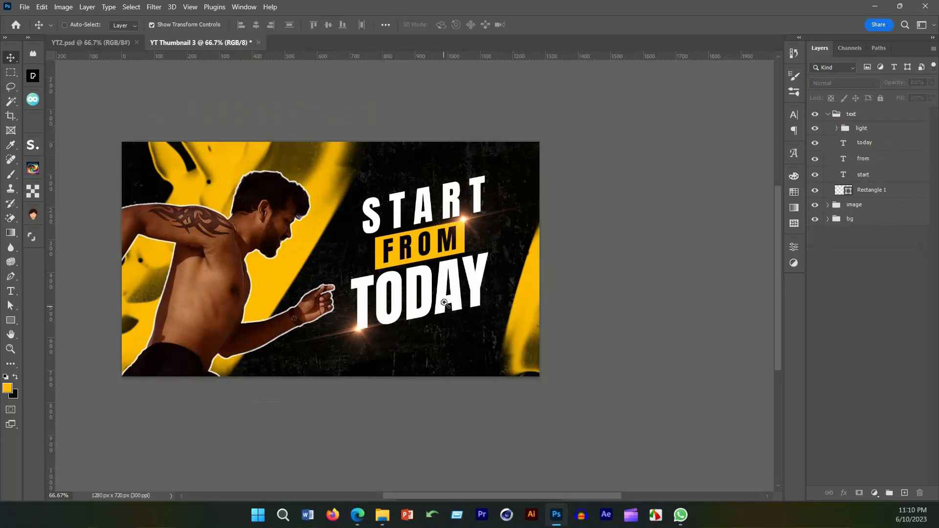
pyautogui.scroll(2, 444, 302)
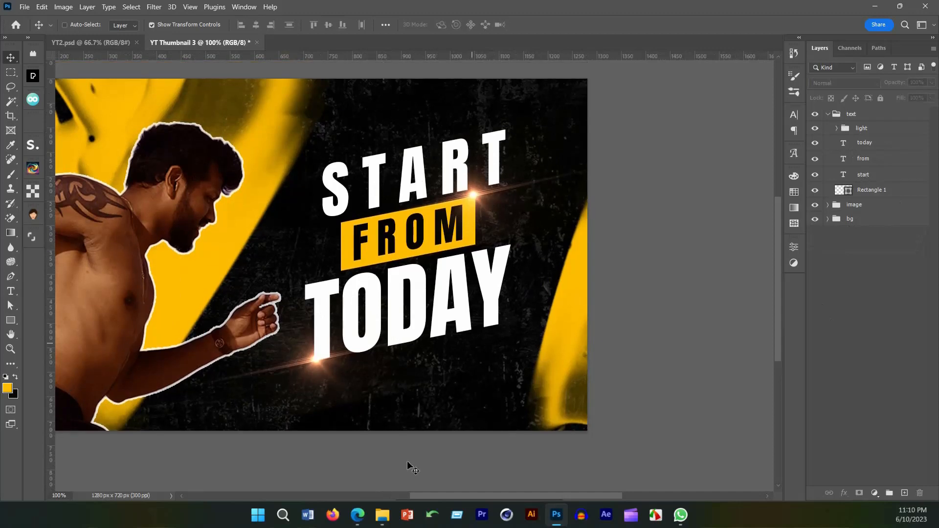
# Step: Switch to the browser's black texture background results and copy Rawpixel's white-scratched black texture image
pyautogui.moveTo(357, 513)
pyautogui.click(419, 457)
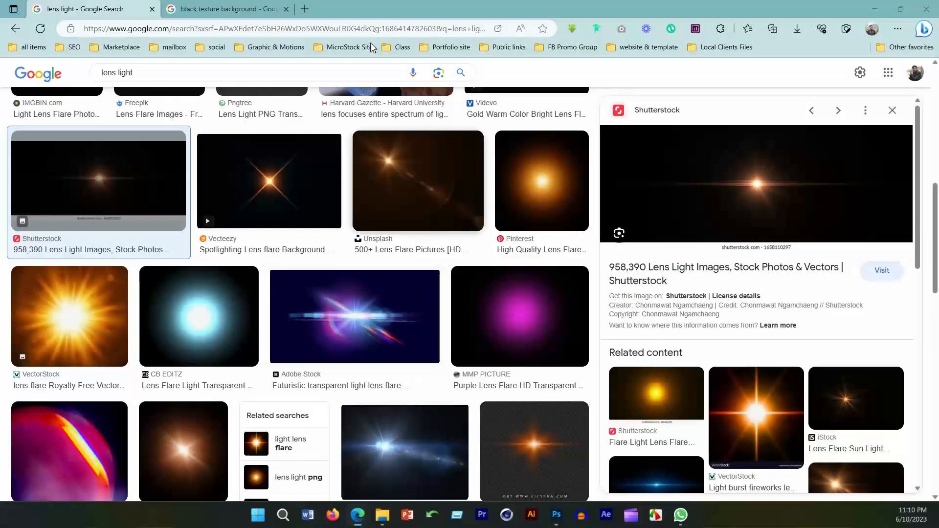
pyautogui.click(250, 5)
pyautogui.scroll(-8, 524, 239)
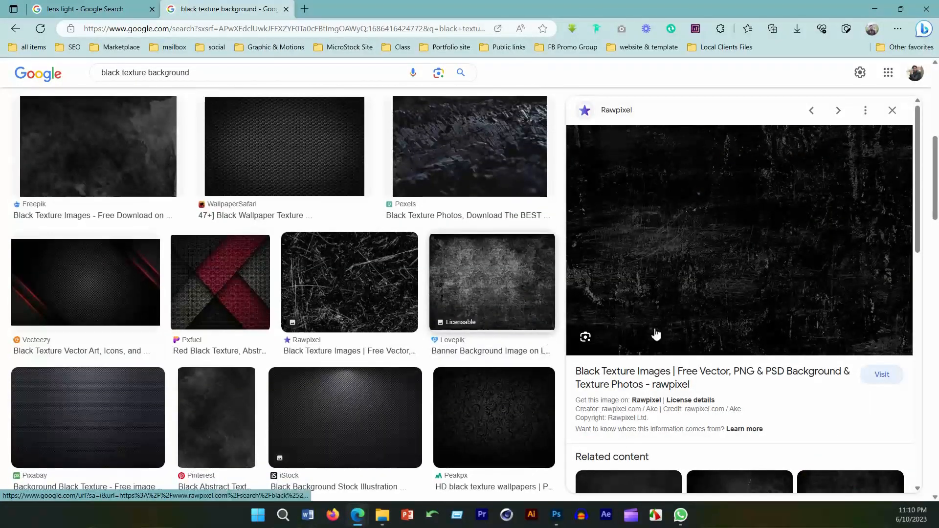
pyautogui.click(350, 313)
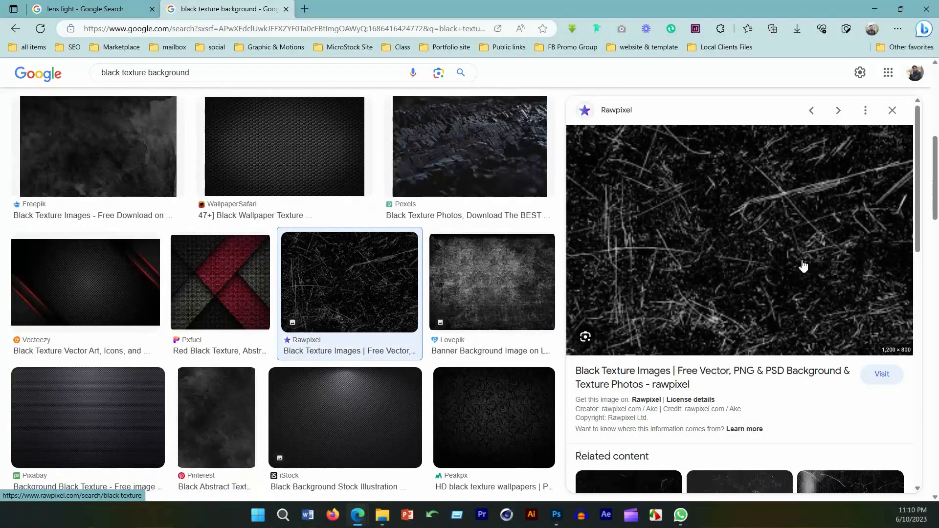
pyautogui.scroll(-10, 797, 264)
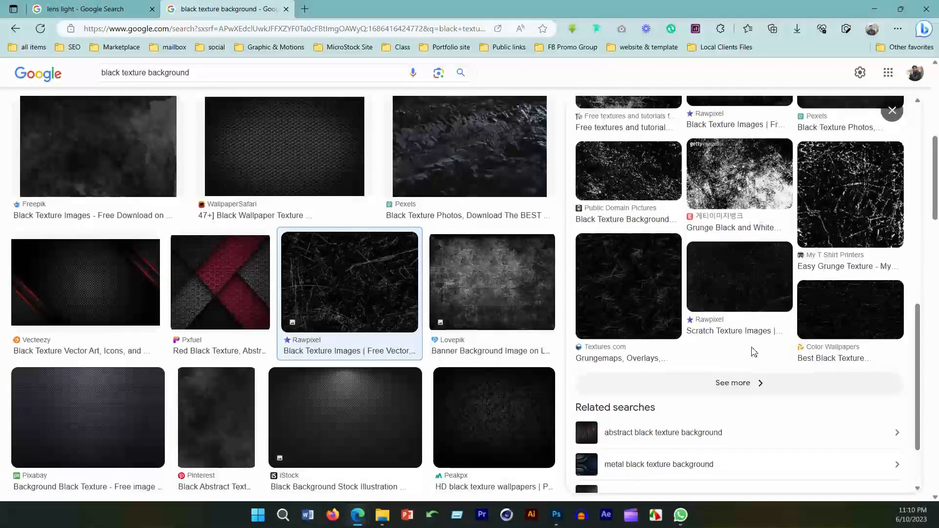
pyautogui.scroll(10, 754, 342)
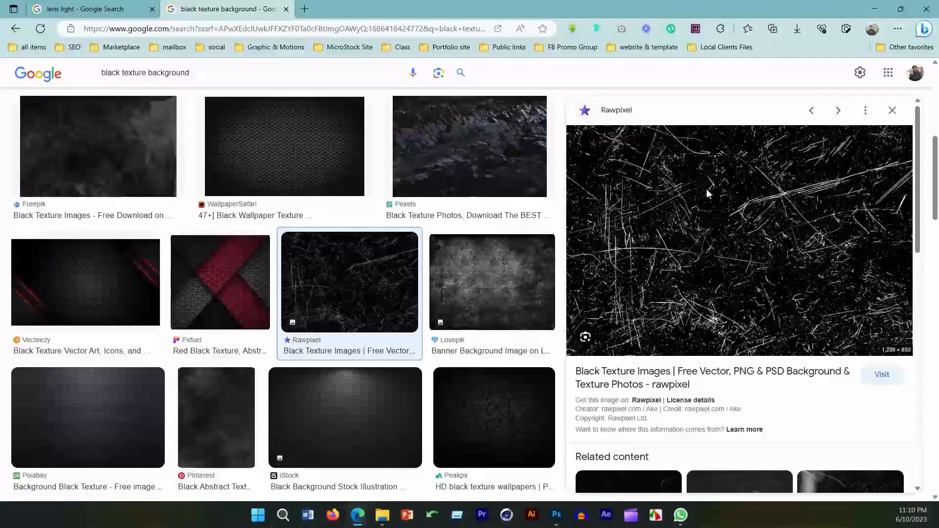
pyautogui.rightClick(708, 186)
pyautogui.click(739, 299)
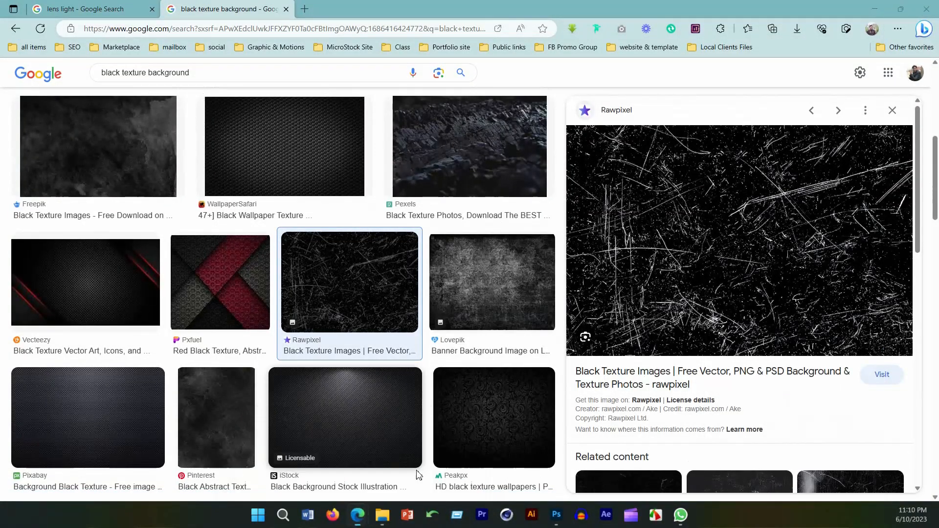
# Step: Return to Photoshop and group the today, from and start text layers under the name title
pyautogui.click(561, 520)
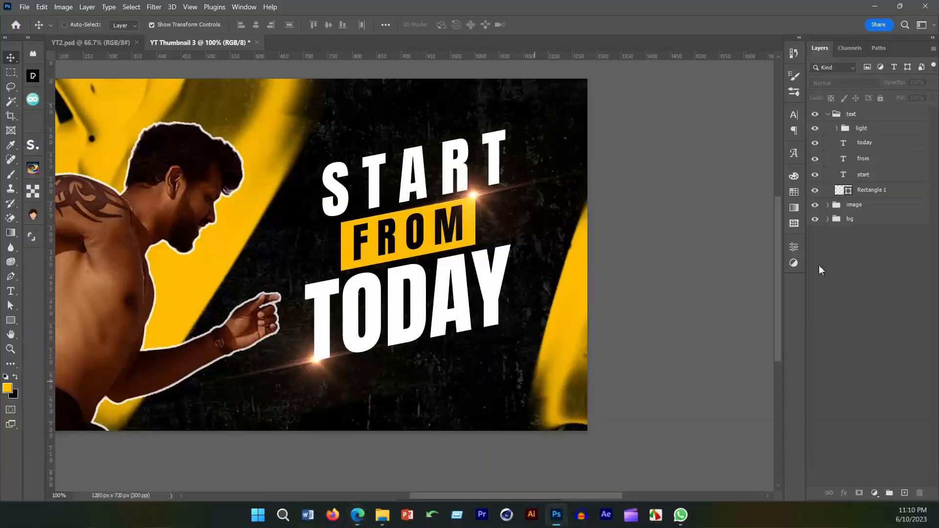
pyautogui.click(874, 145)
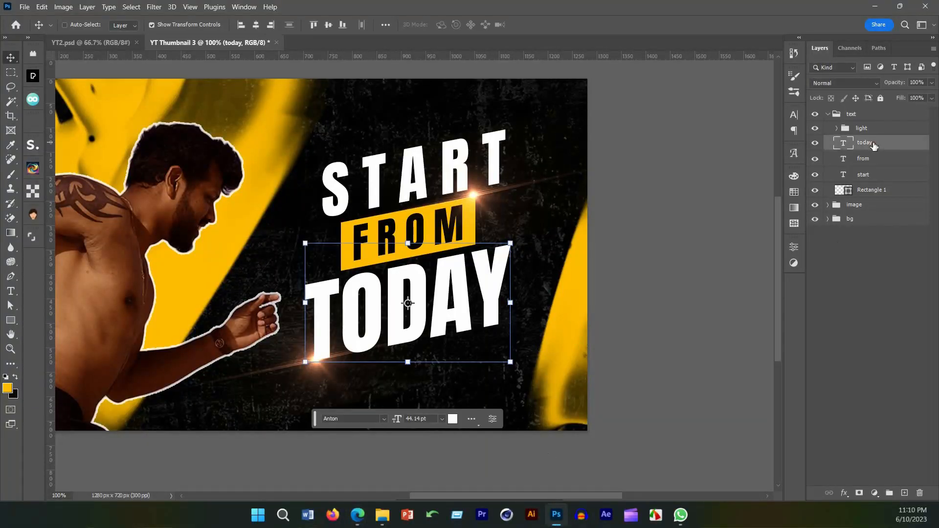
pyautogui.keyDown('shift'); pyautogui.click(875, 176); pyautogui.keyUp('shift')
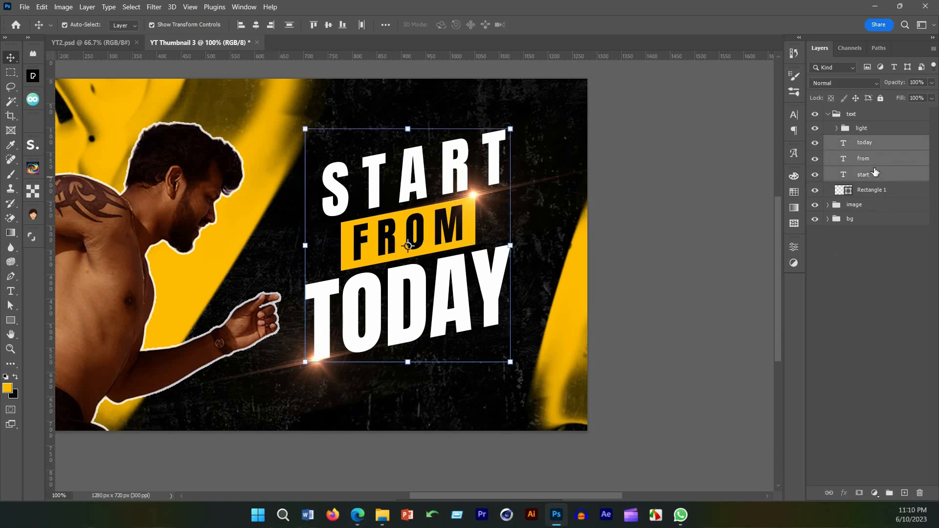
pyautogui.hotkey('ctrl', 'g')
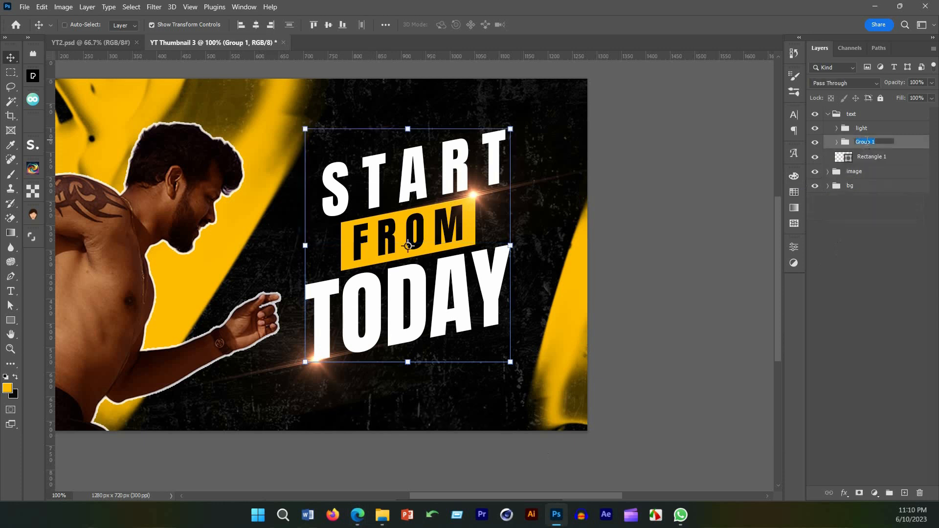
pyautogui.press('Return')
# Step: Paste the scratched texture above the title group and clip it to that group
pyautogui.hotkey('ctrl', 'v')
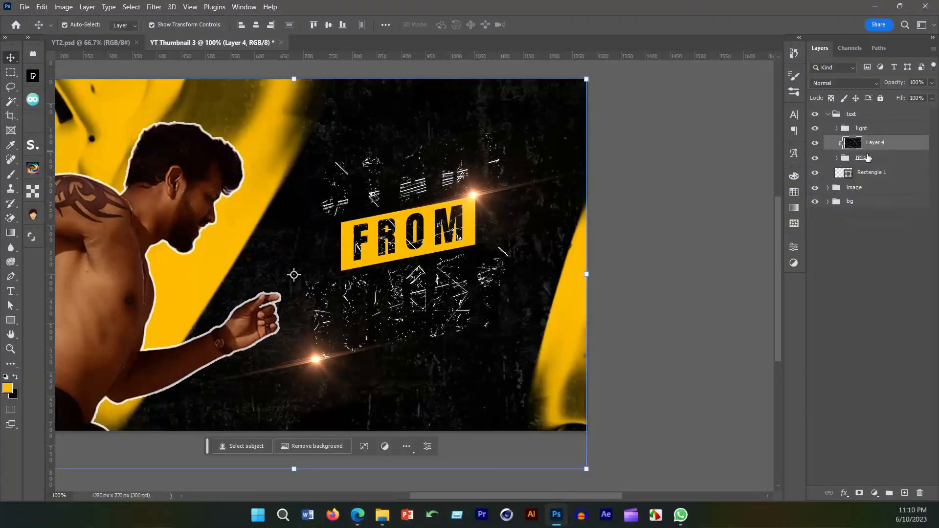
pyautogui.rightClick(868, 144)
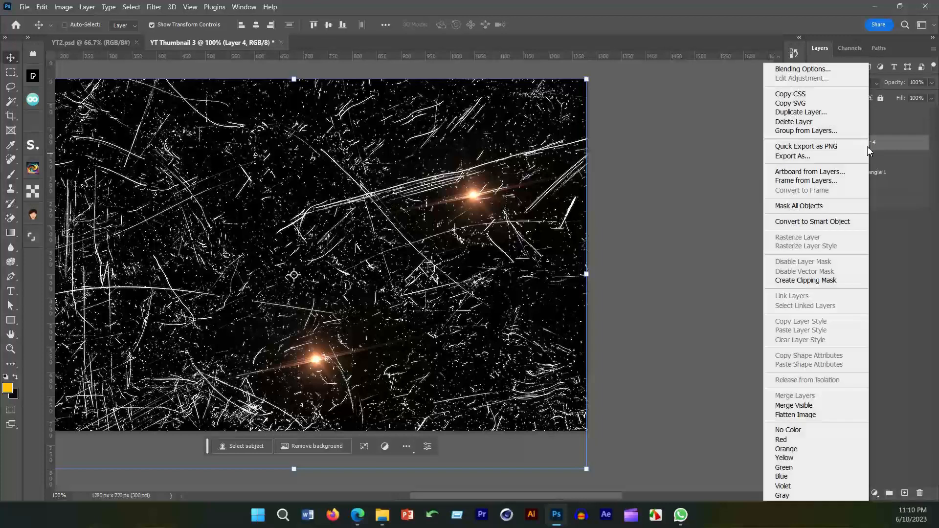
pyautogui.click(805, 280)
# Step: Try the Screen blend mode on the scratched texture and shift the texture right over the title
pyautogui.click(834, 81)
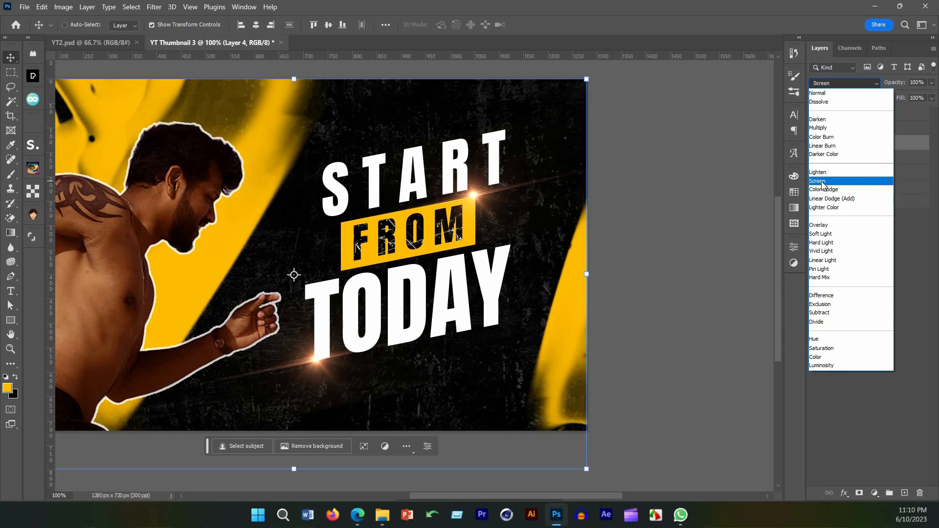
pyautogui.click(822, 182)
pyautogui.moveTo(487, 278); pyautogui.dragTo(559, 253)
pyautogui.keyDown('alt'); pyautogui.click(457, 273); pyautogui.keyUp('alt')
pyautogui.moveTo(473, 282)
pyautogui.mouseDown()
pyautogui.moveTo(471, 295)
pyautogui.moveTo(475, 285)
pyautogui.mouseUp()
# Step: Try the Multiply blend mode on the scratched texture
pyautogui.click(838, 89)
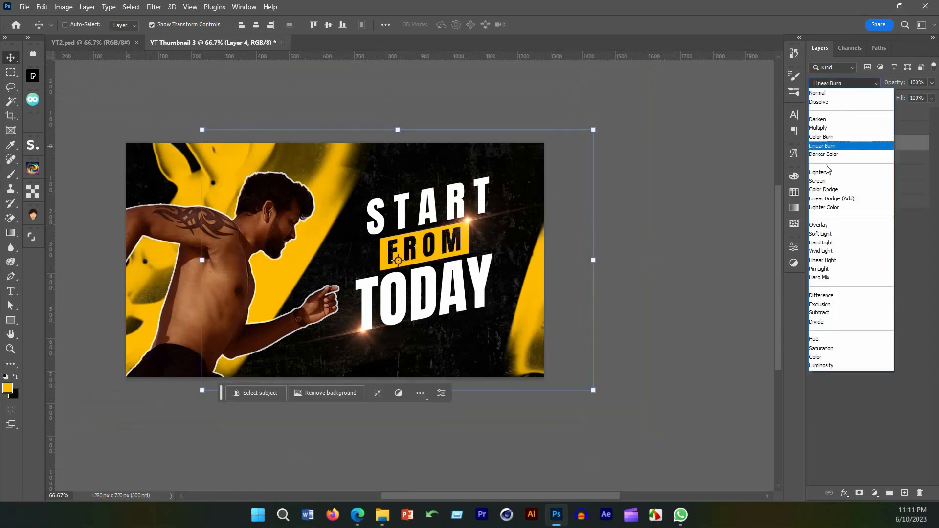
pyautogui.click(826, 128)
pyautogui.click(932, 83)
pyautogui.moveTo(932, 97); pyautogui.dragTo(898, 103)
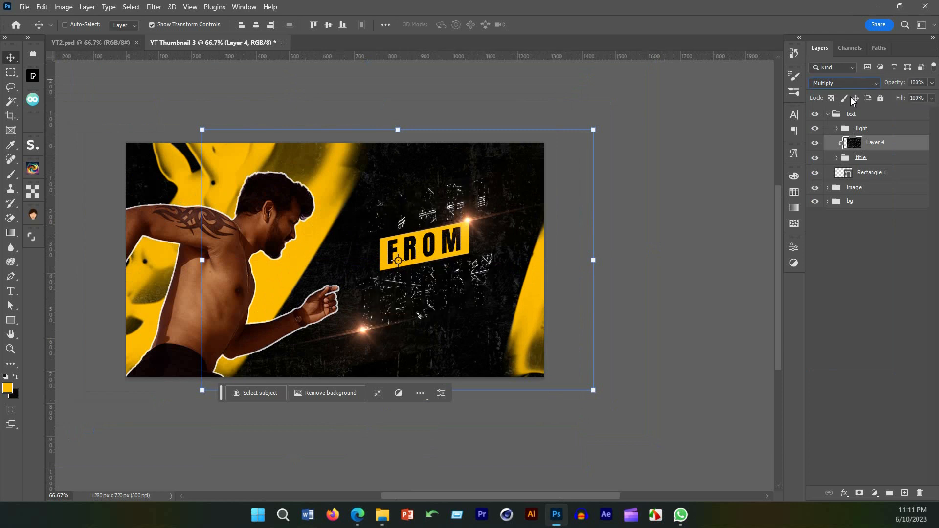
# Step: Set the scratched texture's blend mode to Difference, reposition it higher over the text, and deselect it
pyautogui.click(857, 83)
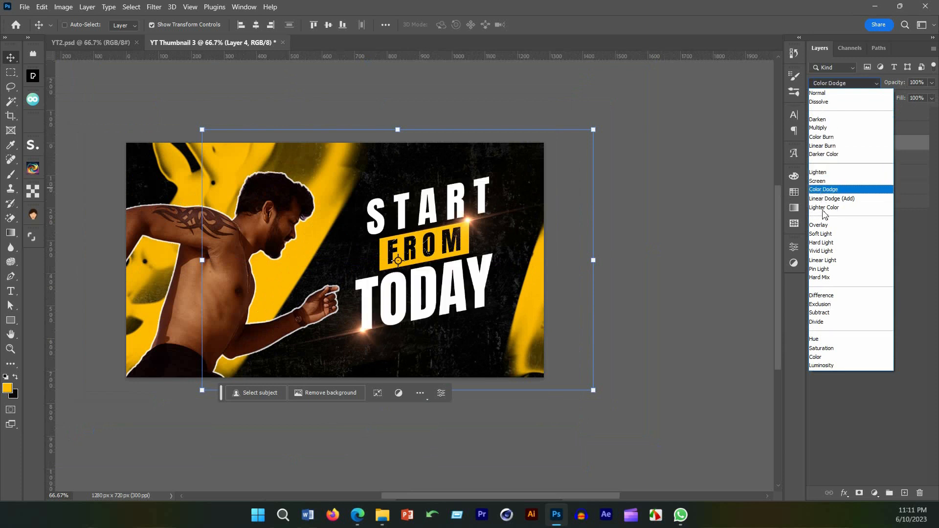
pyautogui.click(831, 298)
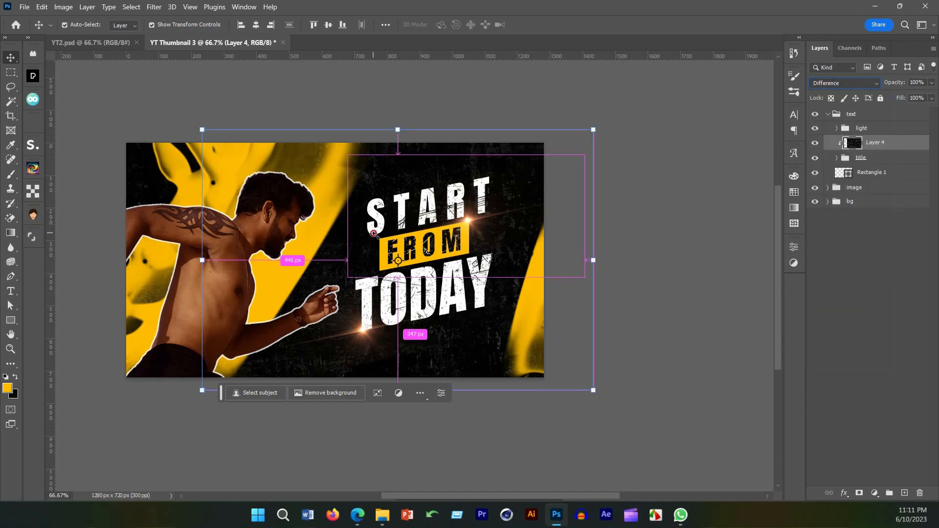
pyautogui.hotkey('ctrl', '+')
pyautogui.moveTo(501, 269); pyautogui.dragTo(508, 219)
pyautogui.click(817, 247)
pyautogui.moveTo(555, 251); pyautogui.dragTo(452, 241)
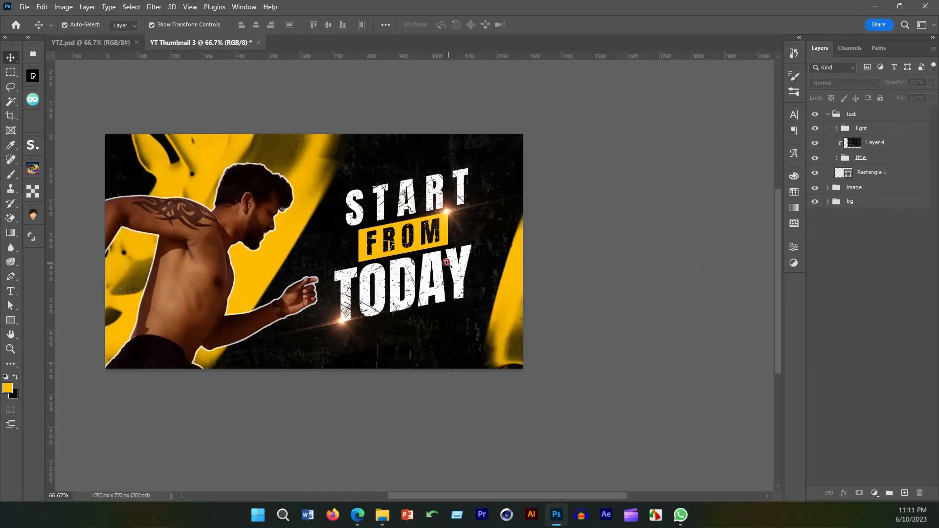
pyautogui.scroll(1, 446, 262)
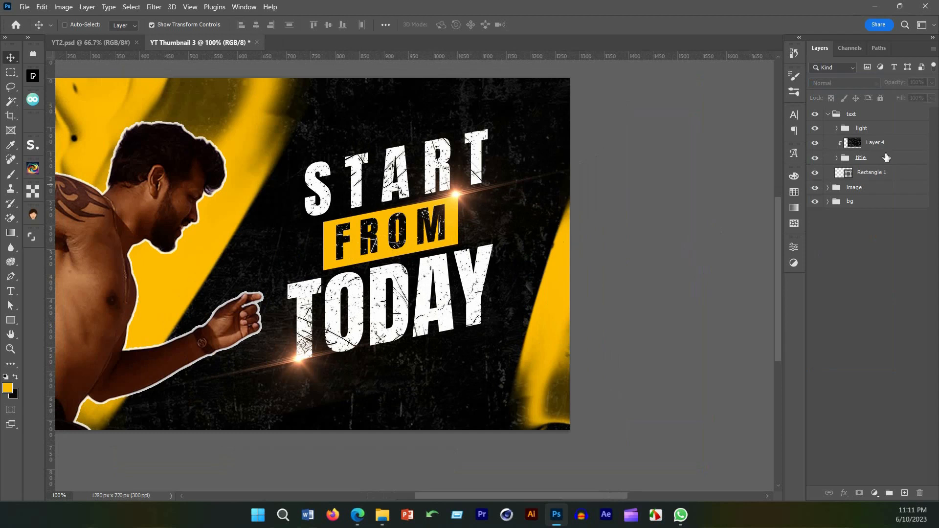
# Step: Apply an Inner Bevel from Bevel & Emboss to the title group with 43% depth, 27 px size and 15 px soften
pyautogui.click(875, 143)
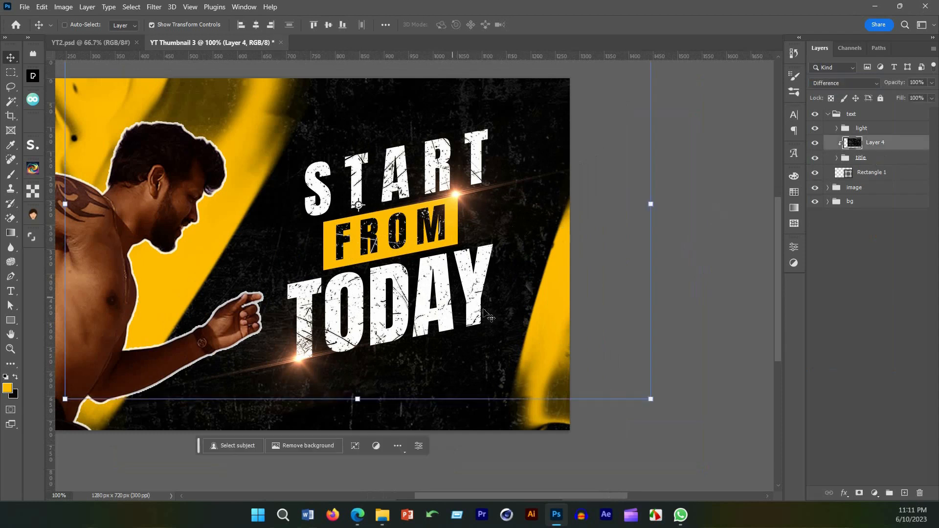
pyautogui.click(873, 161)
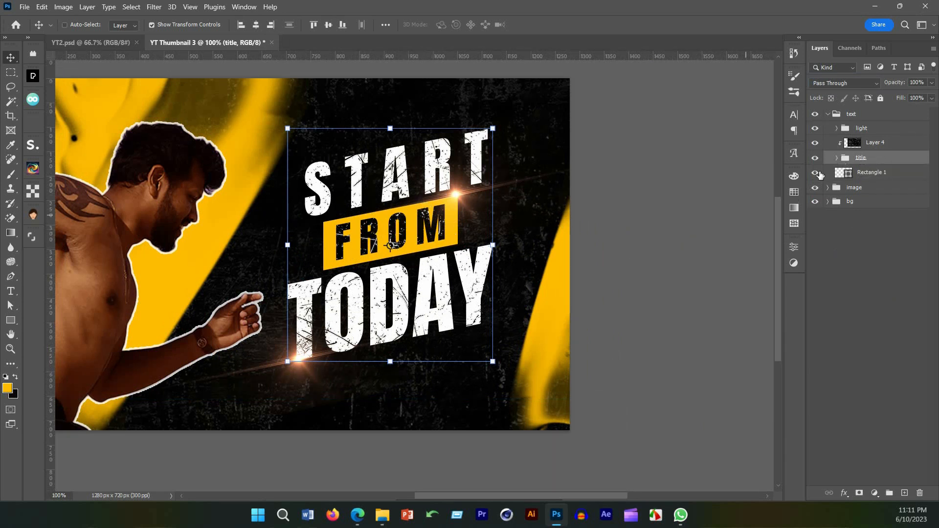
pyautogui.click(837, 158)
pyautogui.click(837, 158)
pyautogui.rightClick(888, 159)
pyautogui.press('Escape')
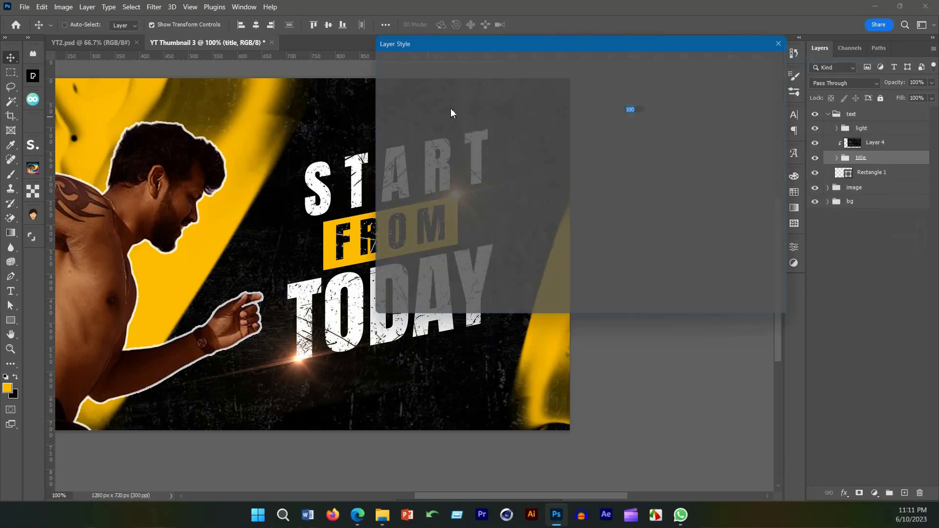
pyautogui.moveTo(440, 44); pyautogui.dragTo(621, 48)
pyautogui.click(568, 111)
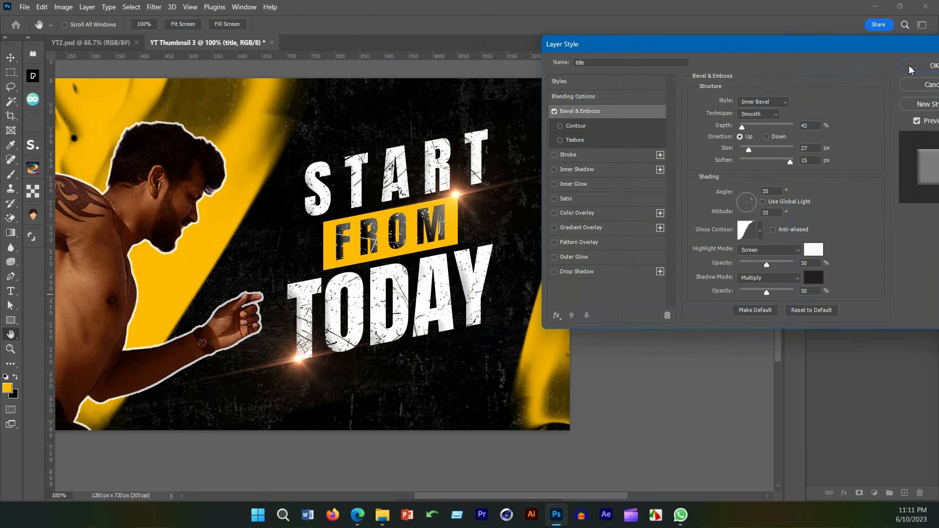
pyautogui.moveTo(793, 50); pyautogui.dragTo(712, 62)
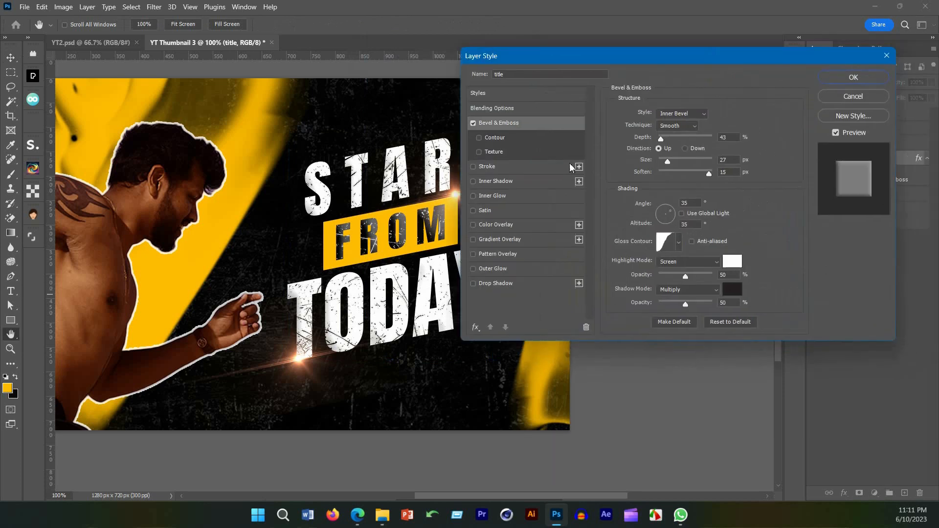
pyautogui.click(852, 78)
pyautogui.hotkey('ctrl', '-')
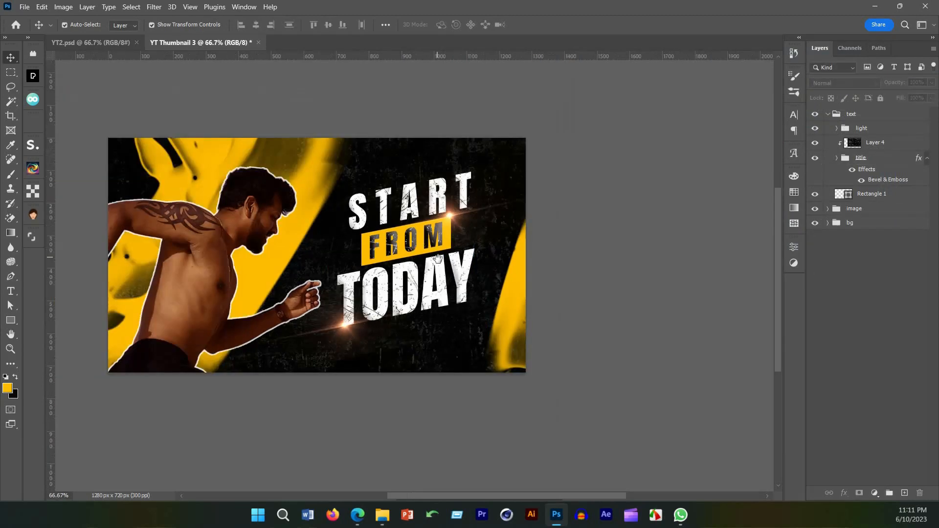
pyautogui.moveTo(438, 260); pyautogui.dragTo(470, 271)
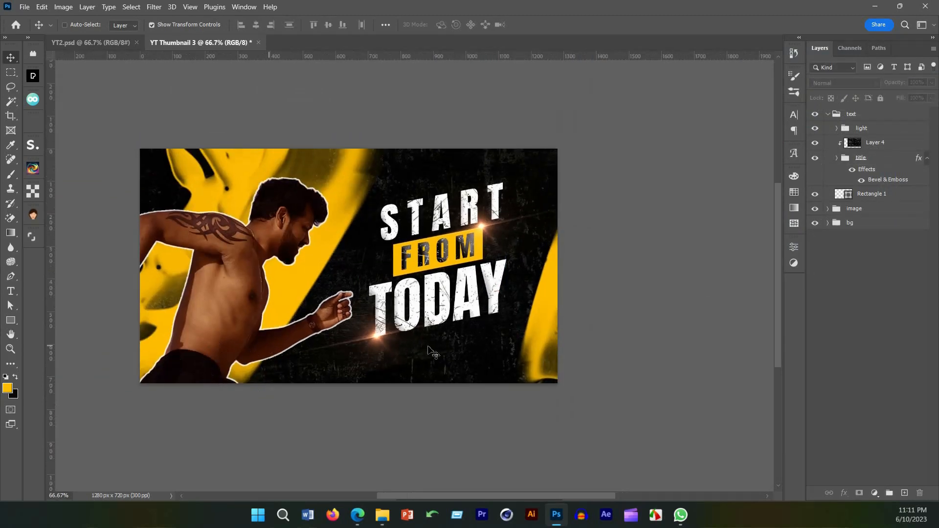
# Step: Collapse the text group and create a new group named effects between the text and image groups
pyautogui.click(828, 114)
pyautogui.click(854, 128)
pyautogui.click(890, 494)
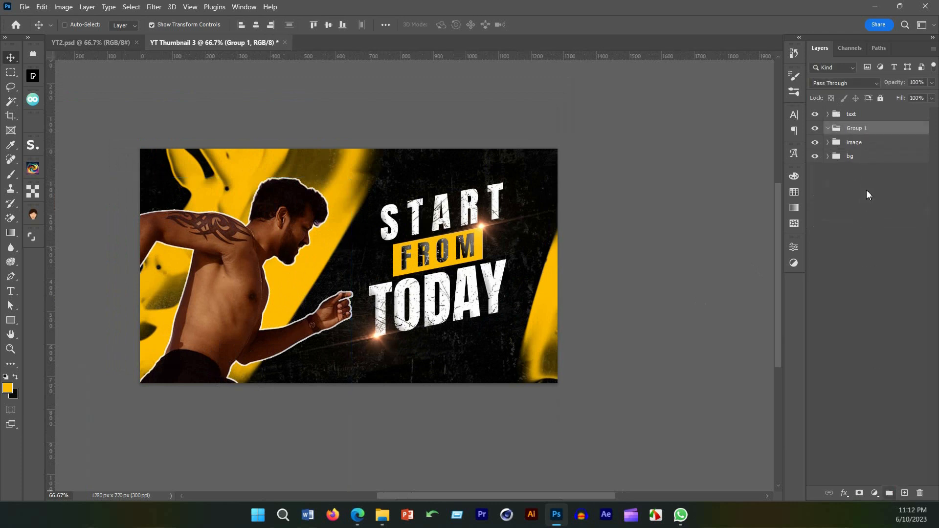
pyautogui.doubleClick(855, 128)
pyautogui.write('effects')
pyautogui.press('Return')
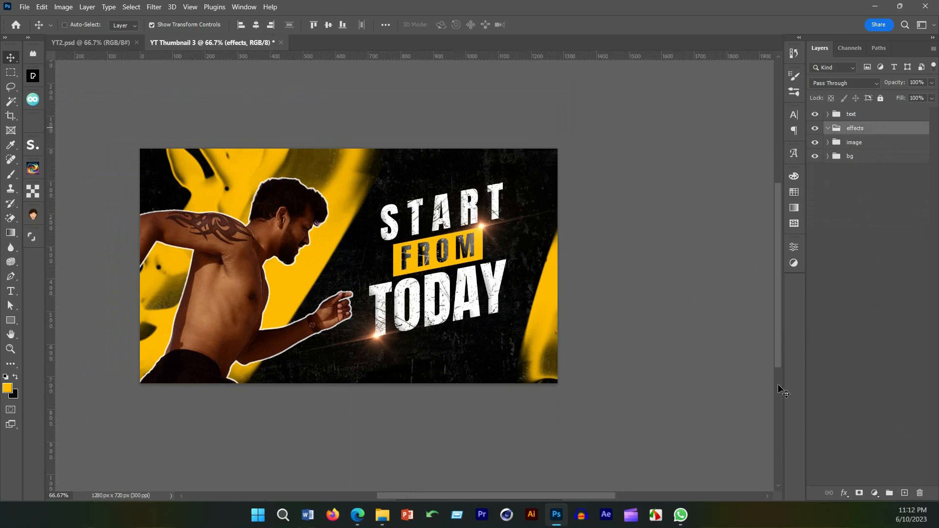
# Step: Add an empty layer inside the effects group and choose Sampled Brush #1 from Grunge_Brushes_007_by_Tackybrush for the Brush tool
pyautogui.click(904, 493)
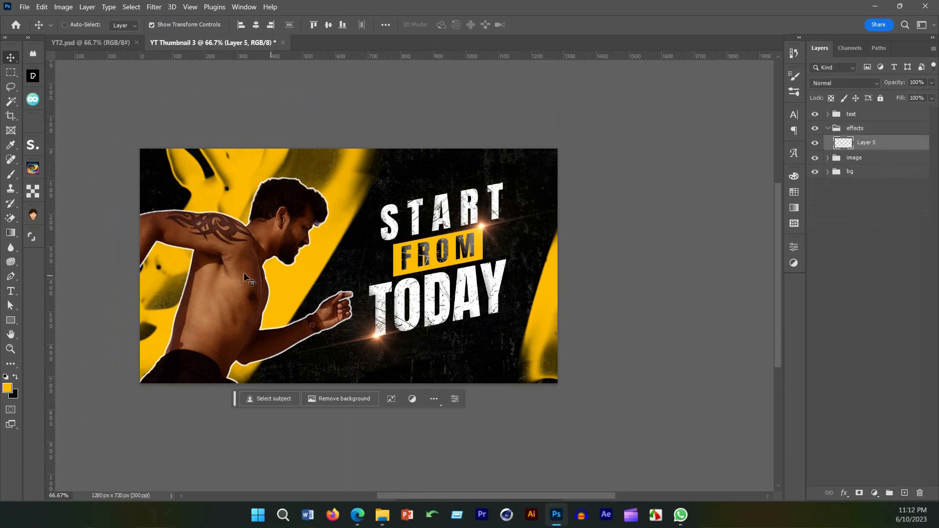
pyautogui.rightClick(293, 252)
pyautogui.press('Escape')
pyautogui.press('b')
pyautogui.rightClick(277, 228)
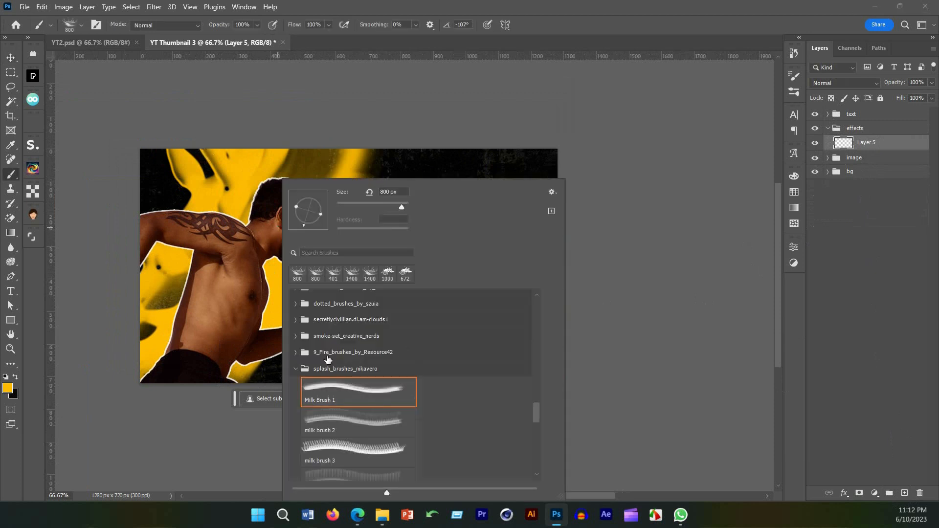
pyautogui.click(297, 370)
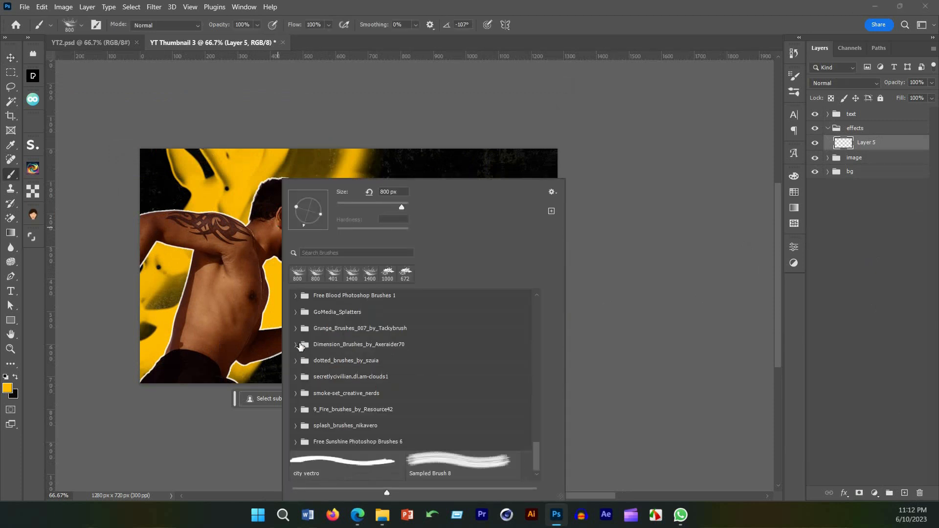
pyautogui.click(296, 328)
pyautogui.click(354, 352)
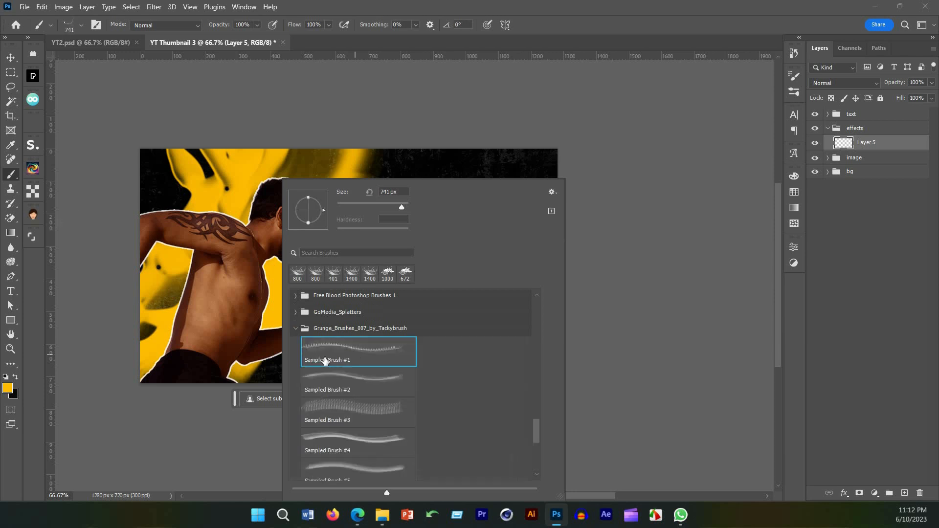
# Step: Choose the last mdp-watercolour60.jpg brush in the GoMedia_Splatters set instead of the grunge brush
pyautogui.click(296, 328)
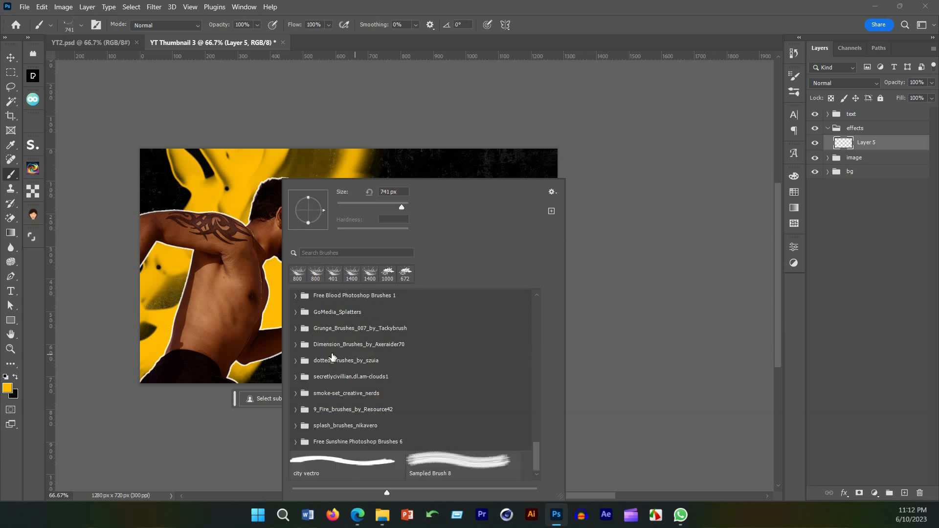
pyautogui.scroll(1, 323, 345)
pyautogui.click(298, 322)
pyautogui.click(325, 339)
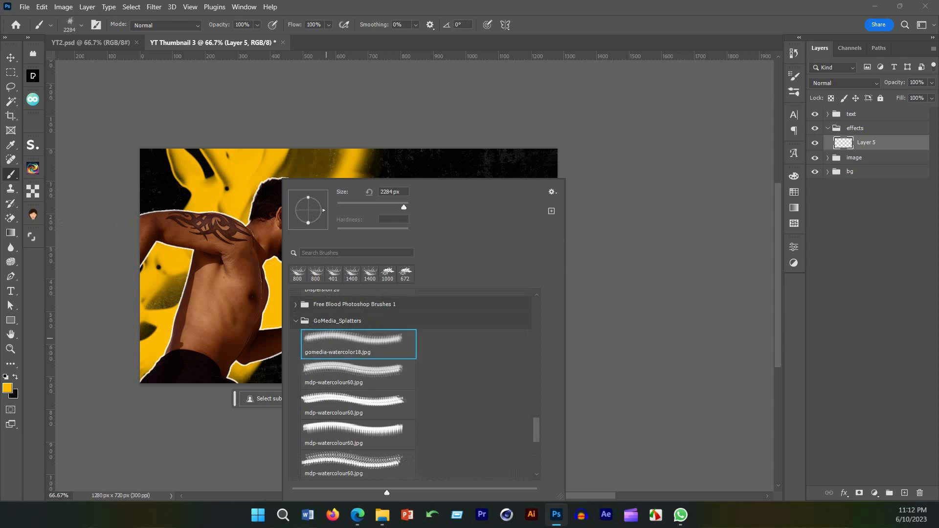
pyautogui.click(341, 375)
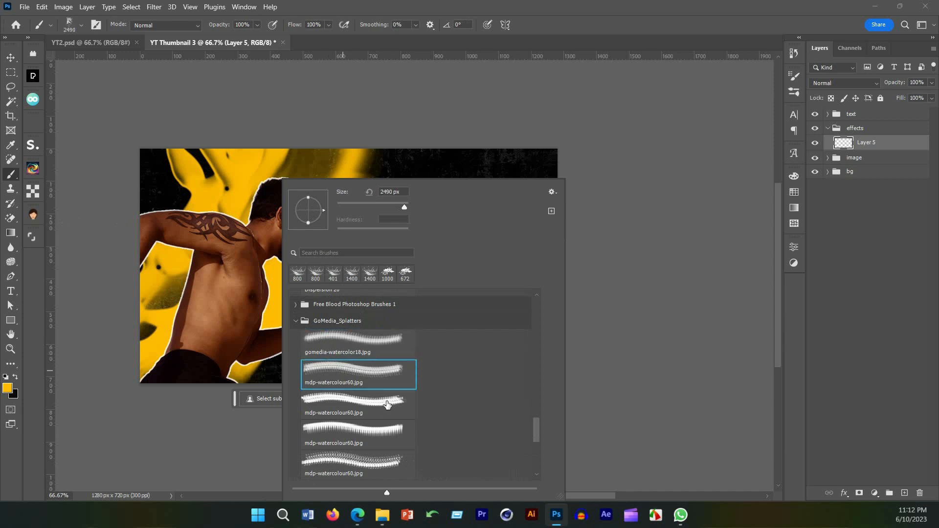
pyautogui.scroll(-2, 384, 399)
pyautogui.click(340, 342)
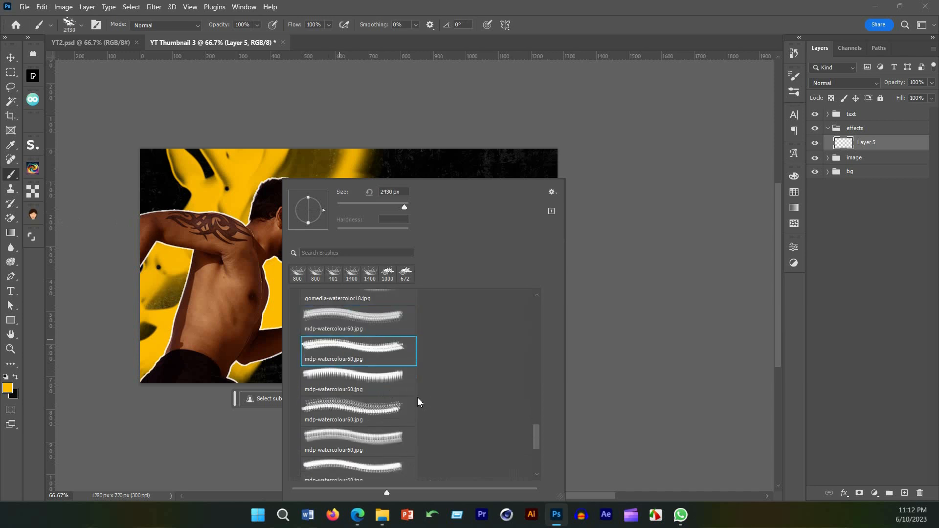
pyautogui.scroll(-2, 383, 412)
pyautogui.click(352, 416)
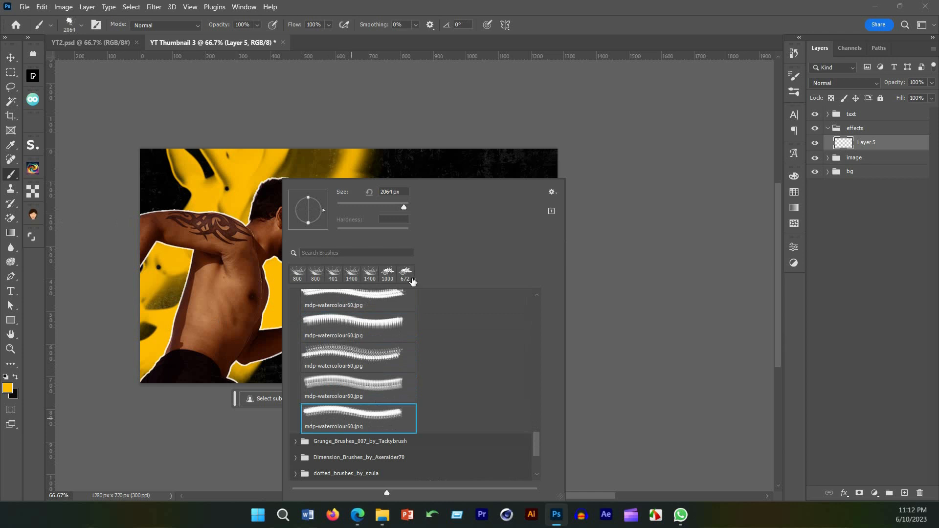
pyautogui.click(631, 29)
# Step: Resize the splatter brush to 800 px
pyautogui.rightClick(311, 277)
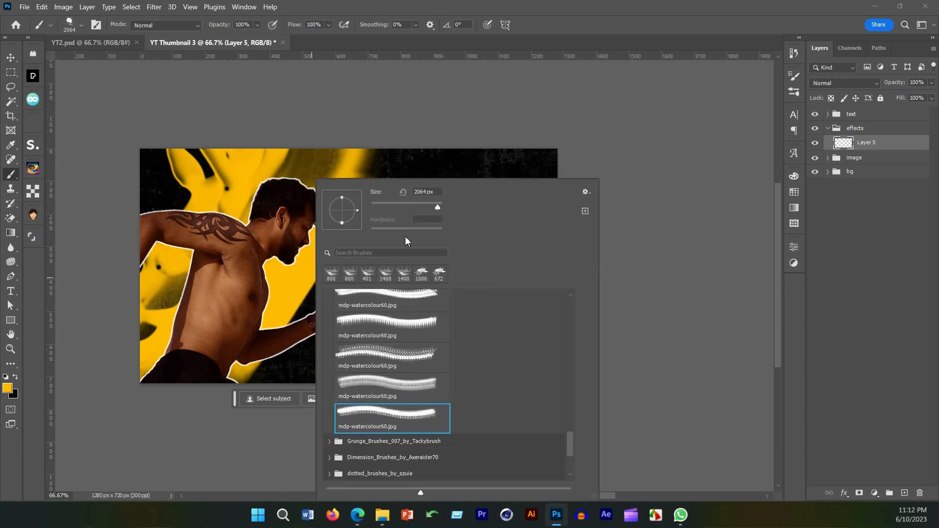
pyautogui.click(411, 208)
pyautogui.click(438, 98)
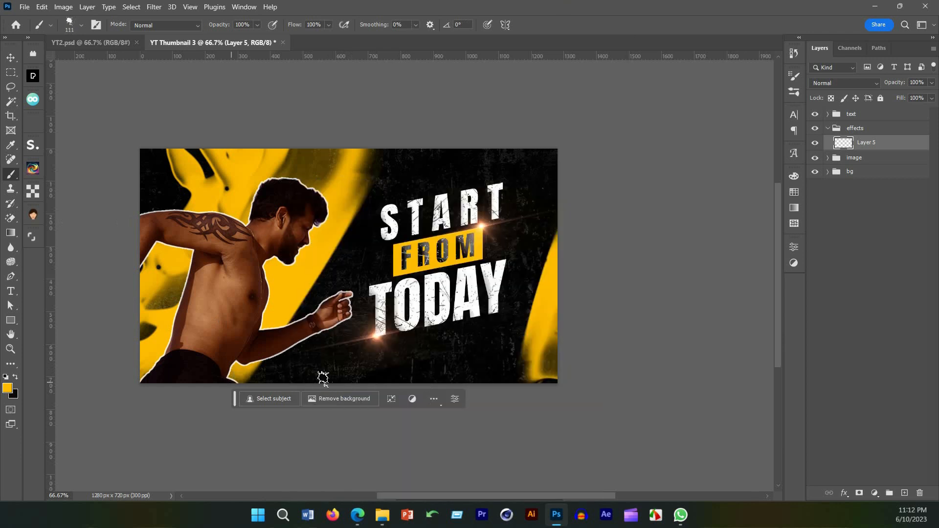
pyautogui.press(']')
pyautogui.press(']')
pyautogui.press(']')
pyautogui.press(']')
pyautogui.press(']')
pyautogui.press(']')
# Step: Sample white from the TODAY lettering and stamp one splatter over the runner's waist at the canvas's lower-left corner
pyautogui.scroll(-6, 96, 298)
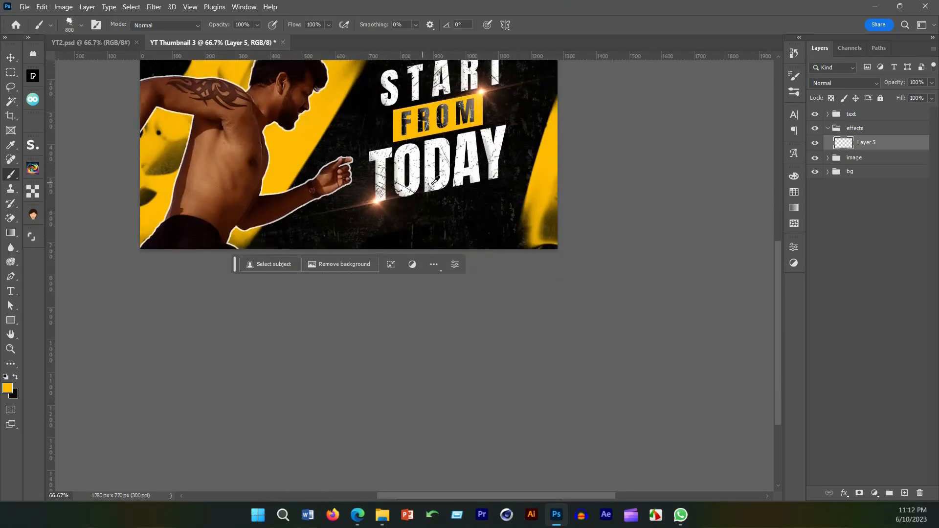
pyautogui.keyDown('alt'); pyautogui.click(434, 155); pyautogui.keyUp('alt')
pyautogui.click(83, 184)
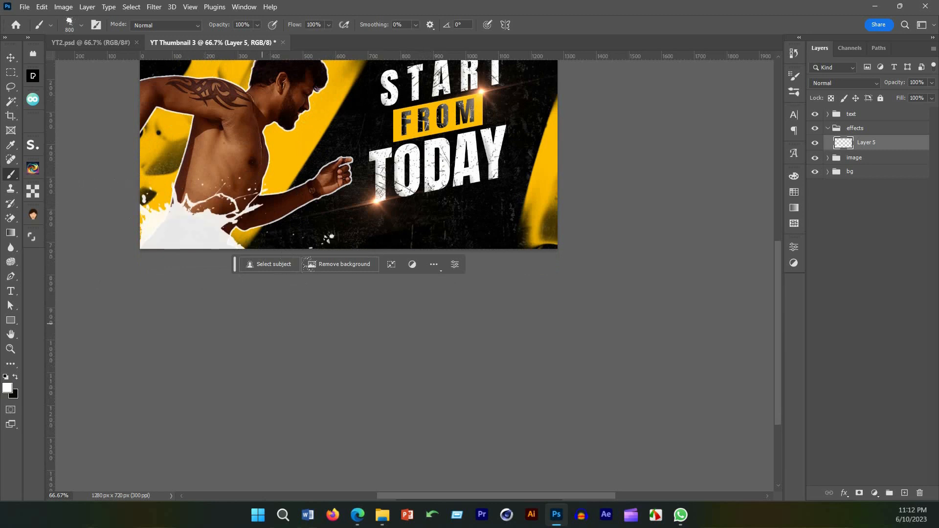
pyautogui.hotkey('ctrl', 'z')
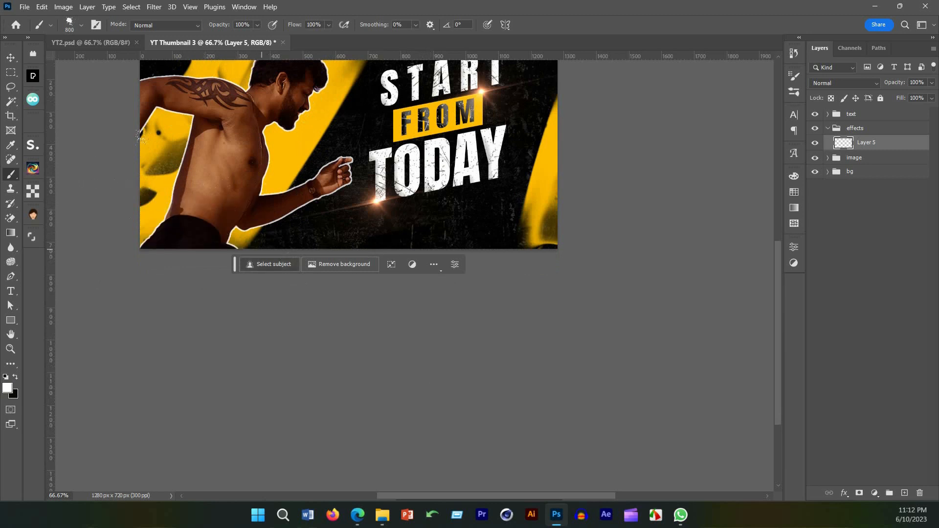
pyautogui.scroll(2, 187, 332)
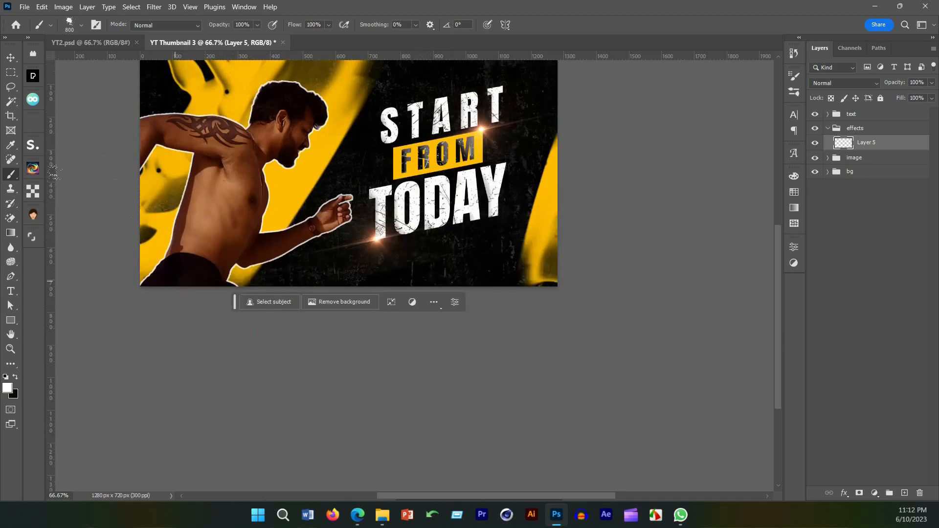
pyautogui.click(115, 177)
pyautogui.press('v')
pyautogui.moveTo(235, 252); pyautogui.dragTo(212, 275)
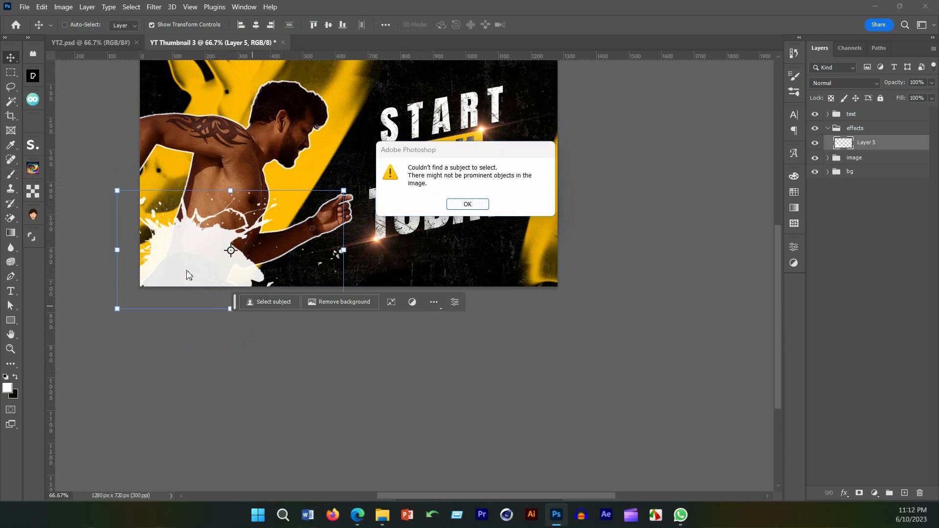
pyautogui.click(467, 204)
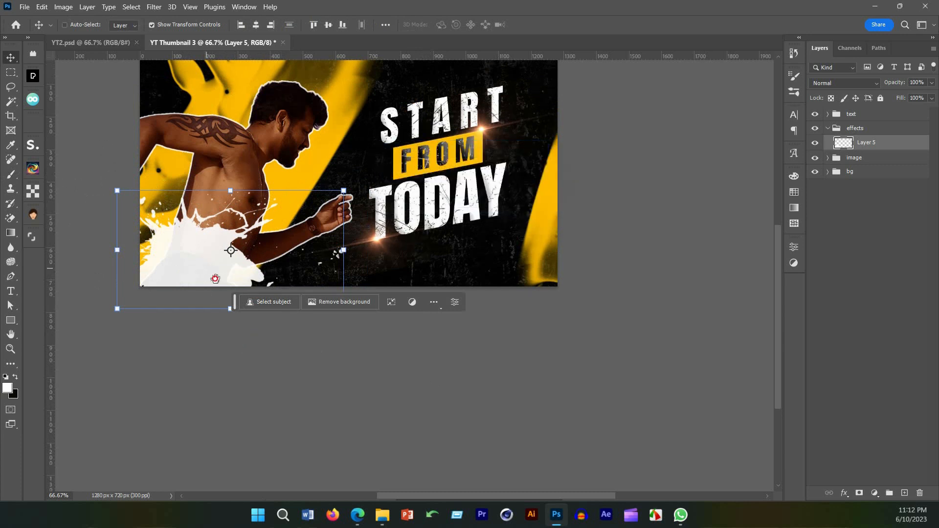
pyautogui.press('b')
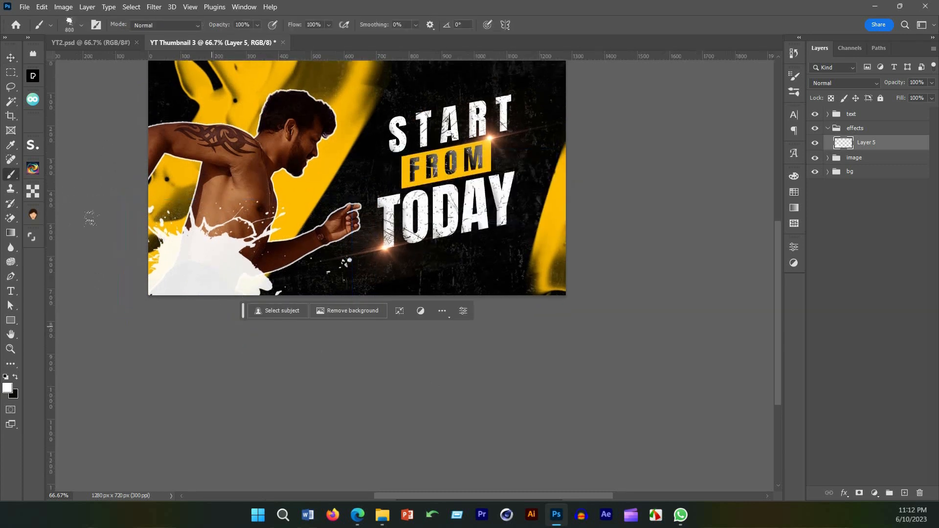
pyautogui.click(216, 260)
pyautogui.click(255, 242)
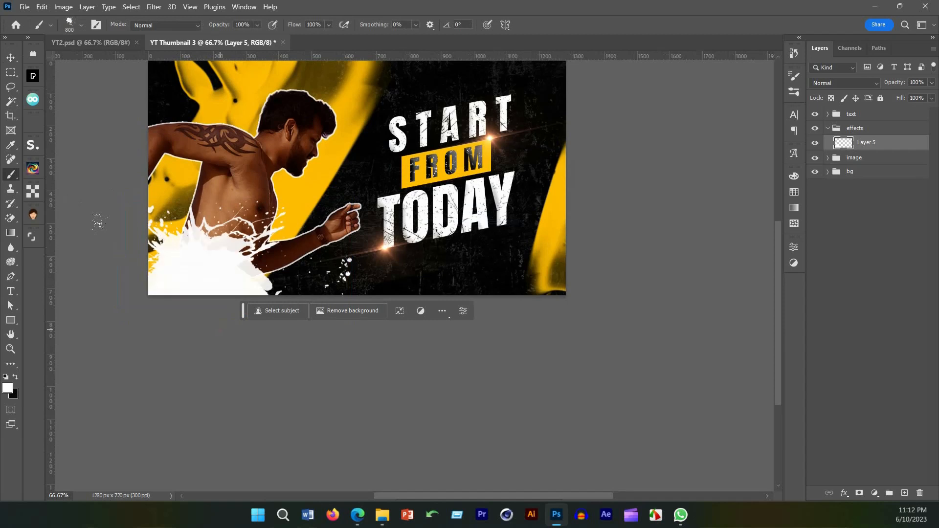
pyautogui.keyDown('alt'); pyautogui.click(347, 249); pyautogui.keyUp('alt')
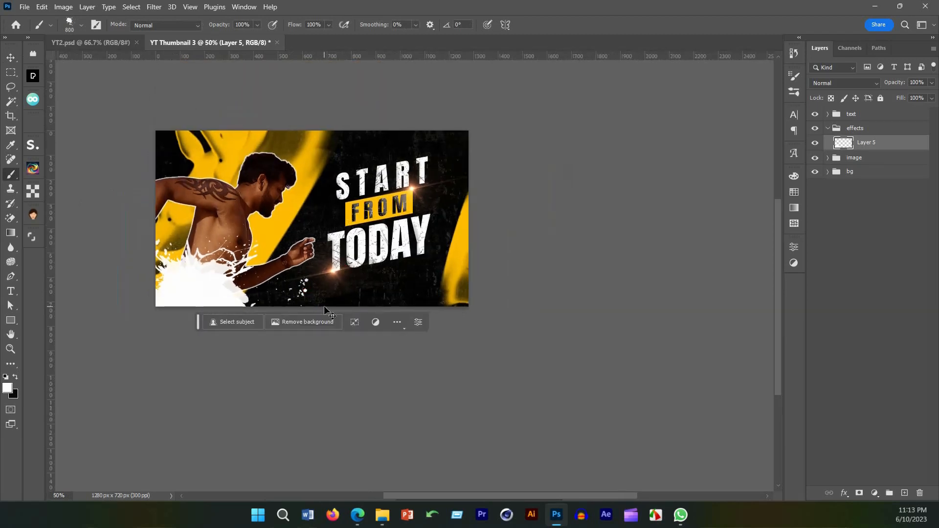
pyautogui.hotkey('ctrl', 'z')
# Step: Transform the white splatter to stretch it wider across the runner's waist and commit the new shape
pyautogui.hotkey('ctrl', 't')
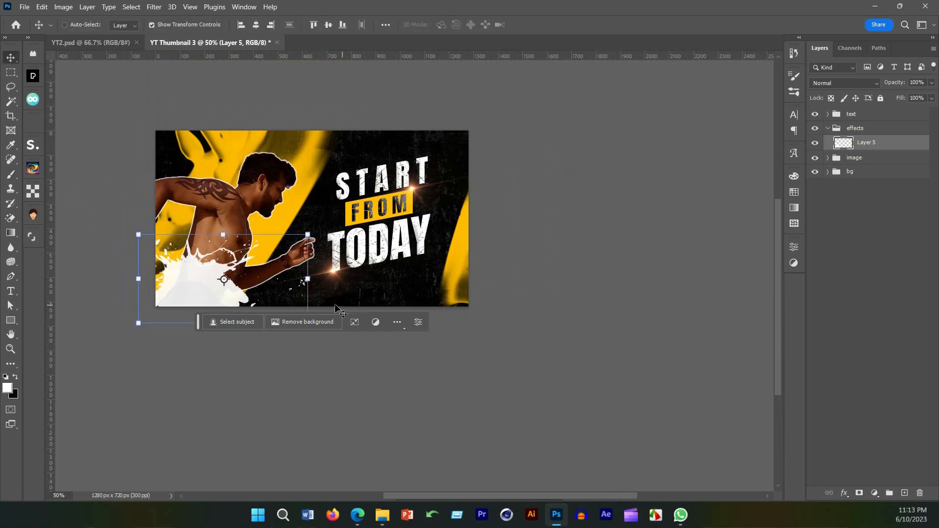
pyautogui.moveTo(309, 280); pyautogui.dragTo(359, 283)
pyautogui.moveTo(299, 288); pyautogui.dragTo(287, 288)
pyautogui.moveTo(243, 237); pyautogui.dragTo(244, 239)
pyautogui.click(555, 26)
pyautogui.keyDown('ctrl'); pyautogui.click(223, 289); pyautogui.keyUp('ctrl')
pyautogui.moveTo(230, 291); pyautogui.dragTo(226, 280)
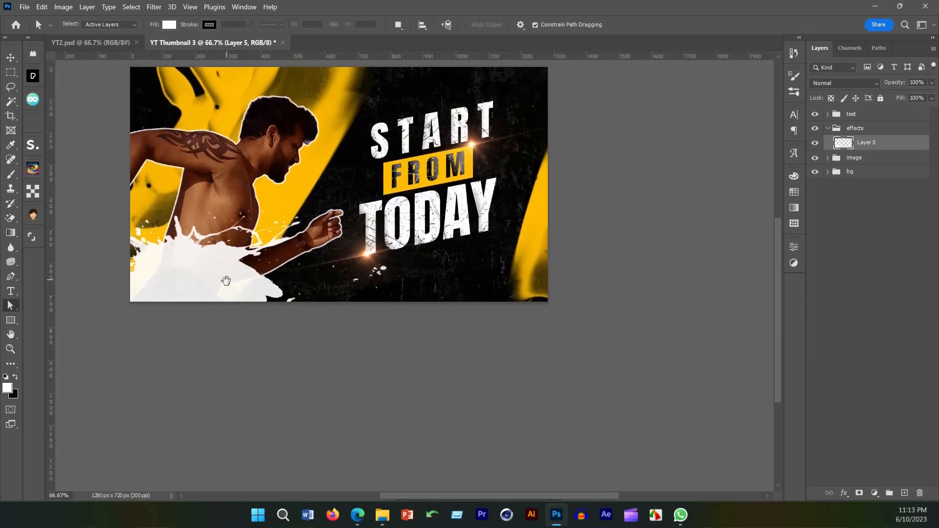
pyautogui.moveTo(356, 236); pyautogui.dragTo(326, 284)
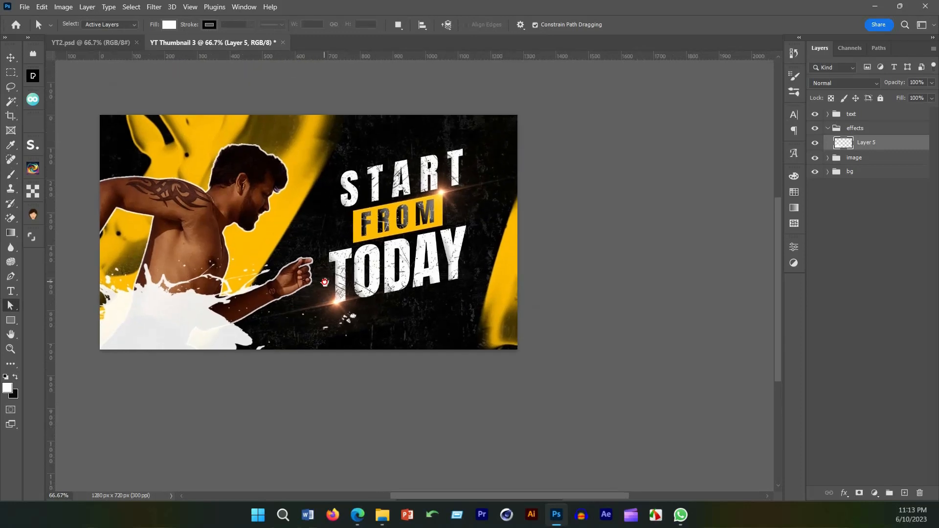
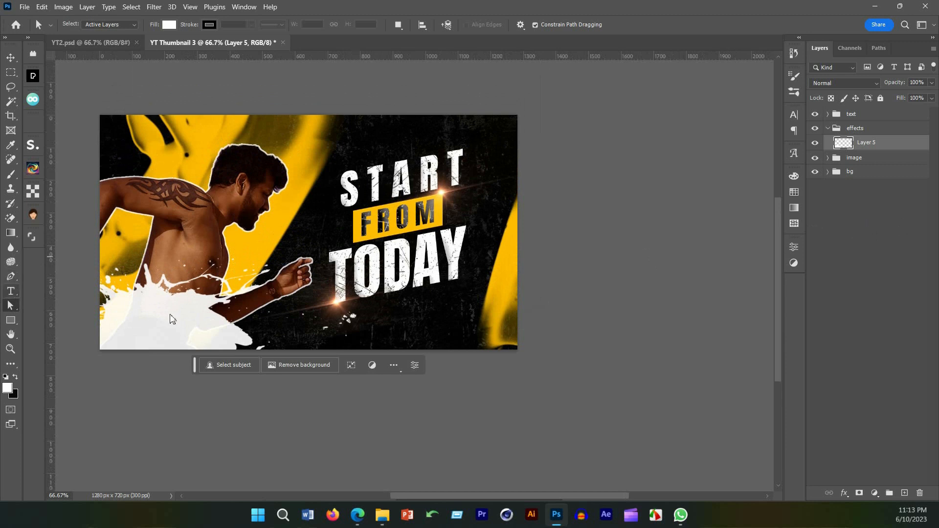
# Step: Add the text SUBSCRIBE in Anton Regular at 30 pt over the white splatter
pyautogui.press('t')
pyautogui.click(146, 329)
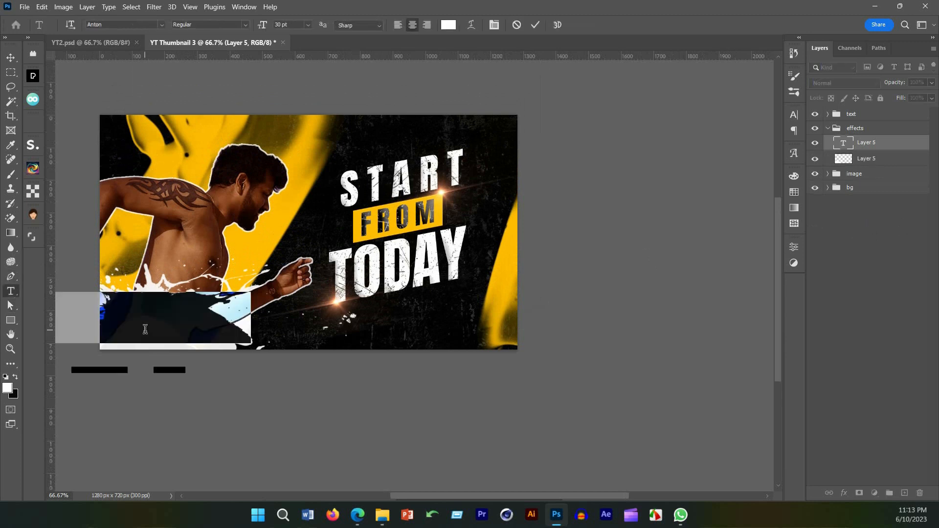
pyautogui.write('SU')
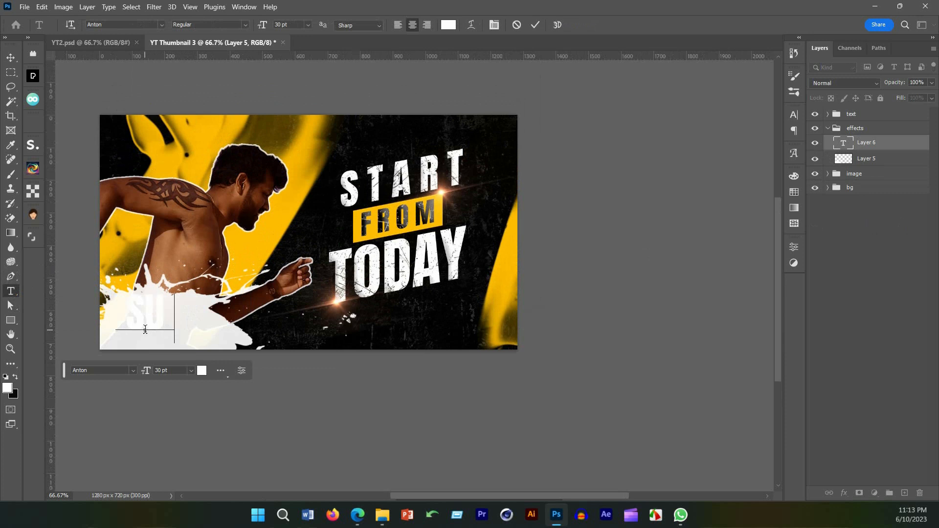
pyautogui.write('BSCRIB')
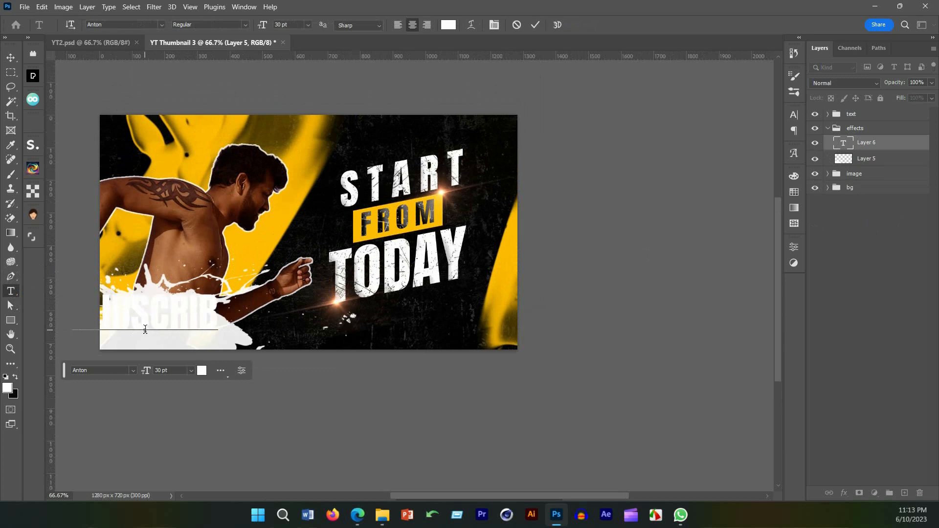
pyautogui.write('E')
pyautogui.click(11, 58)
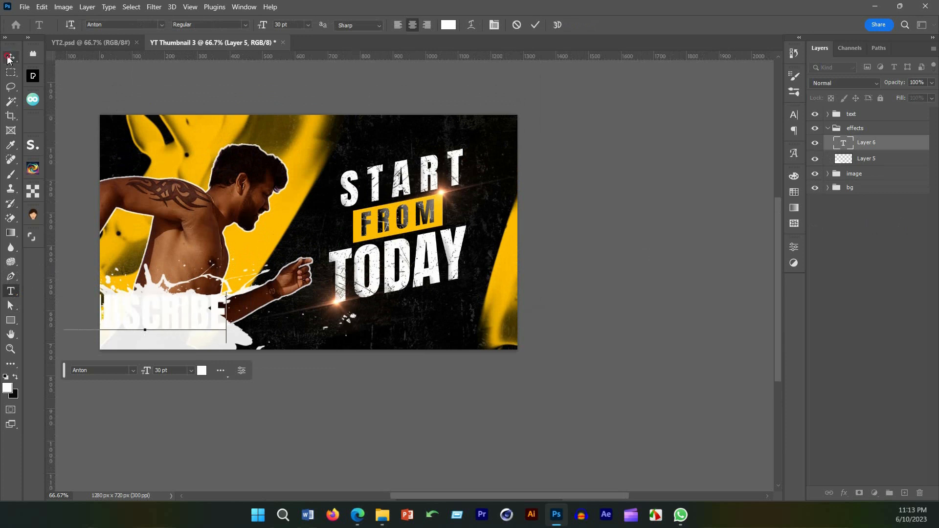
# Step: Change the colour of the SUBSCRIBE text to red
pyautogui.click(794, 114)
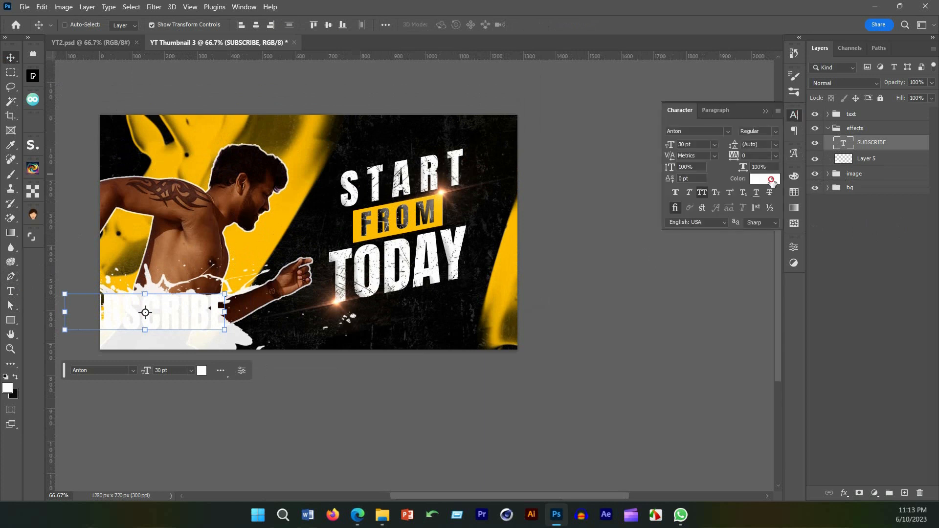
pyautogui.click(772, 182)
pyautogui.click(707, 206)
pyautogui.click(803, 193)
# Step: Scale the SUBSCRIBE text down to 13.85 pt and place it inside the white splatter
pyautogui.moveTo(200, 316)
pyautogui.mouseDown()
pyautogui.moveTo(265, 324)
pyautogui.moveTo(170, 329)
pyautogui.moveTo(205, 326)
pyautogui.moveTo(192, 328)
pyautogui.mouseUp()
pyautogui.hotkey('ctrl', 't')
pyautogui.click(555, 25)
pyautogui.moveTo(324, 313); pyautogui.dragTo(311, 300)
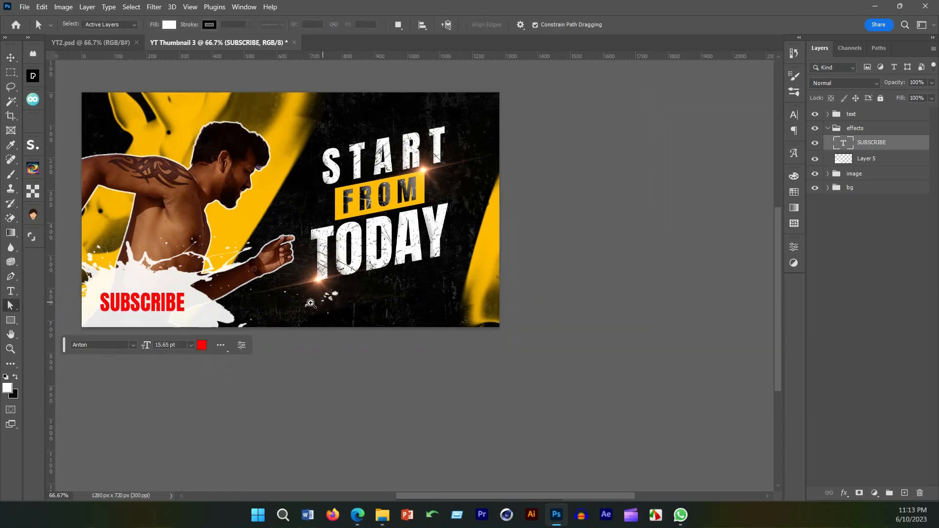
pyautogui.scroll(1, 189, 311)
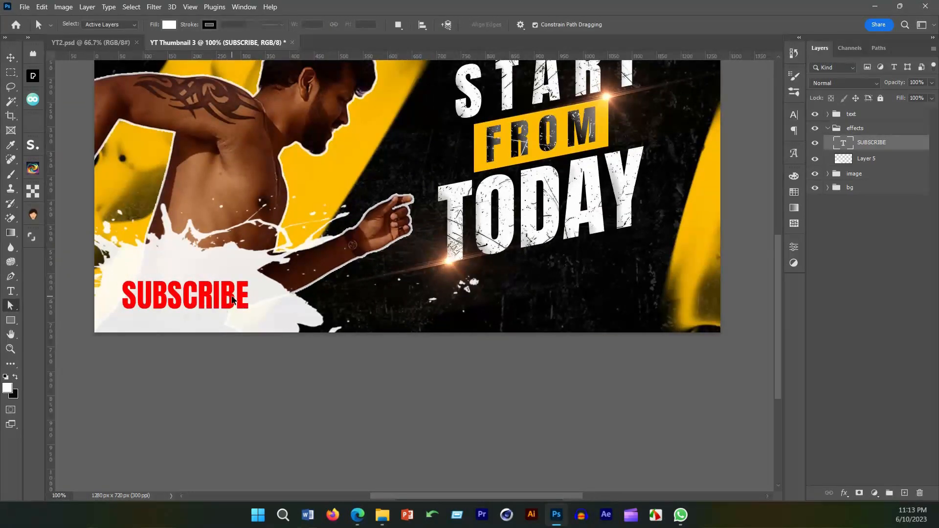
pyautogui.press('v')
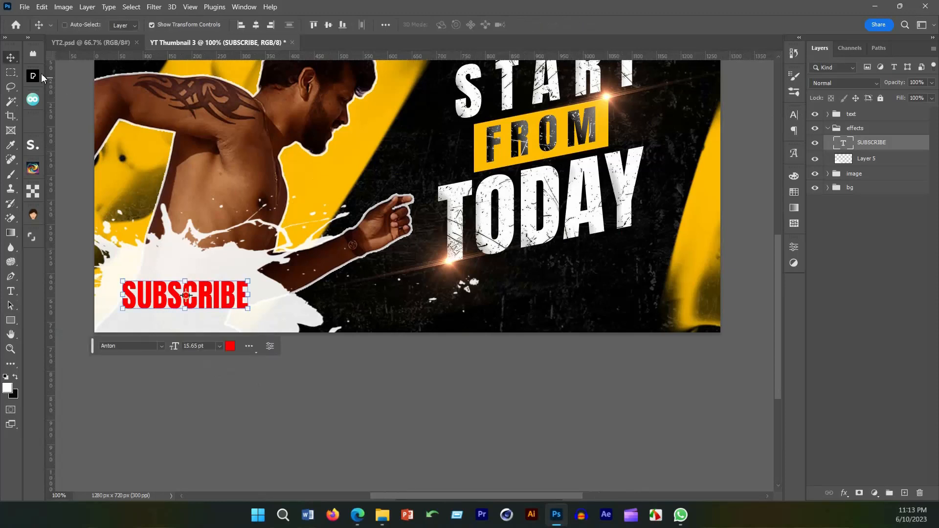
pyautogui.moveTo(251, 294); pyautogui.dragTo(241, 299)
pyautogui.press('Return')
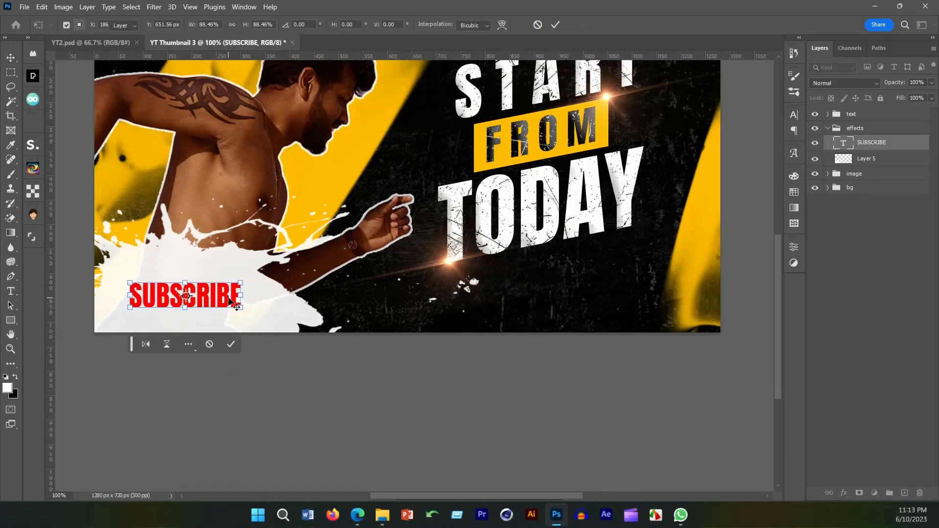
# Step: Move the white splatter on Layer 5 slightly lower behind the SUBSCRIBE text and deselect it
pyautogui.scroll(-1, 255, 278)
pyautogui.moveTo(252, 289); pyautogui.dragTo(247, 240)
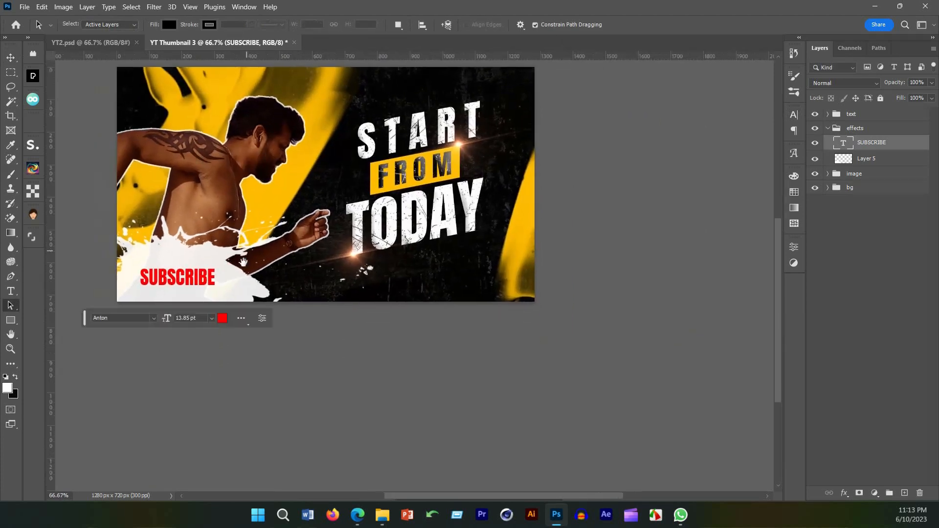
pyautogui.scroll(-1, 208, 255)
pyautogui.scroll(1, 208, 254)
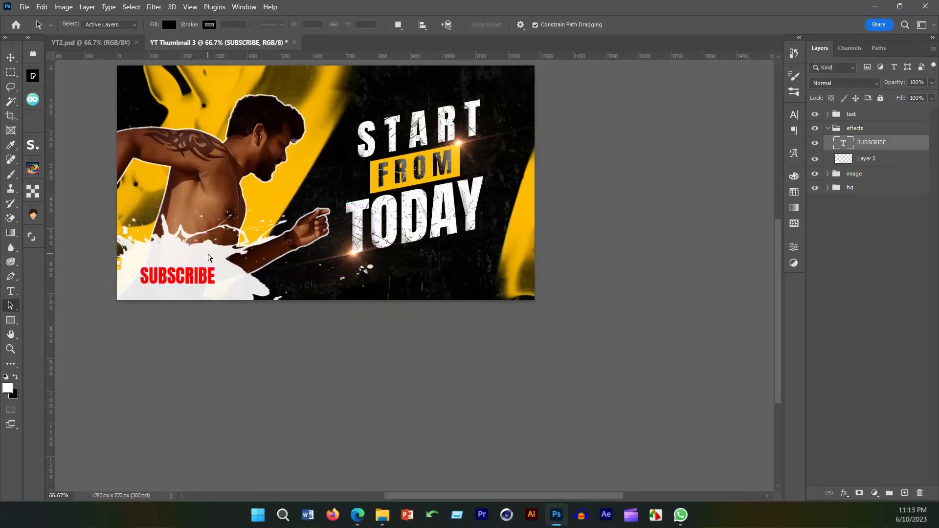
pyautogui.hotkey('ctrl', 't')
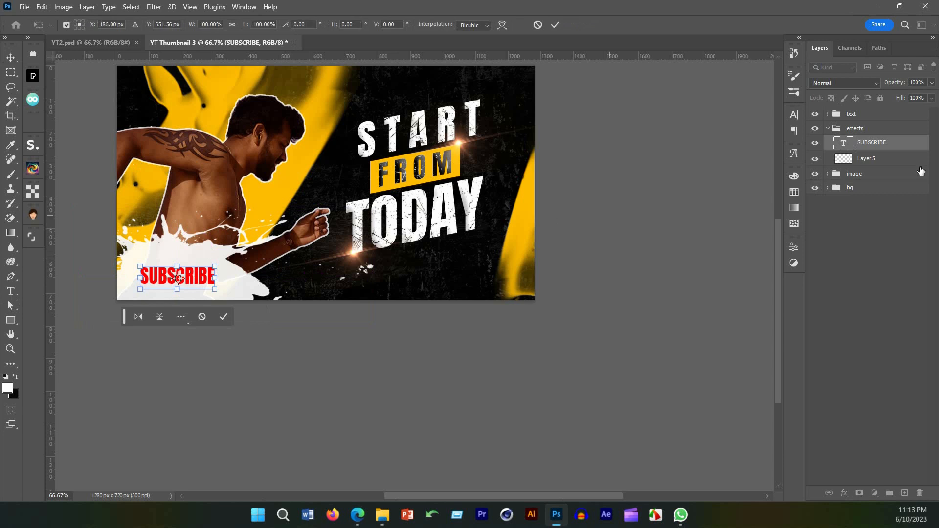
pyautogui.click(887, 158)
pyautogui.moveTo(181, 244); pyautogui.dragTo(182, 254)
pyautogui.click(911, 270)
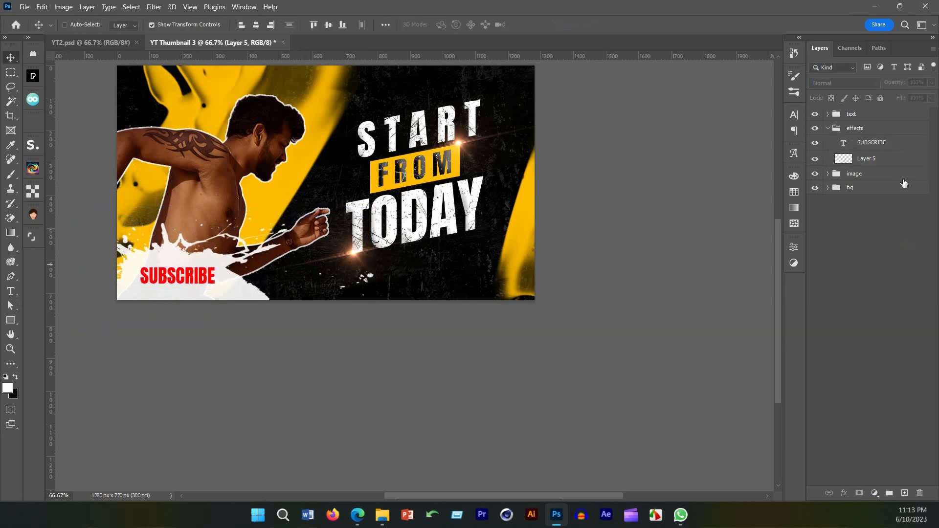
# Step: Duplicate the red SUBSCRIBE text directly below itself and change the copy's wording to YOUR CHANNEL
pyautogui.keyDown('ctrl'); pyautogui.click(193, 277); pyautogui.keyUp('ctrl')
pyautogui.keyDown('ctrl'); pyautogui.click(194, 276); pyautogui.keyUp('ctrl')
pyautogui.moveTo(194, 278); pyautogui.dragTo(266, 289)
pyautogui.keyDown('ctrl'); pyautogui.click(265, 289); pyautogui.keyUp('ctrl')
pyautogui.press('a')
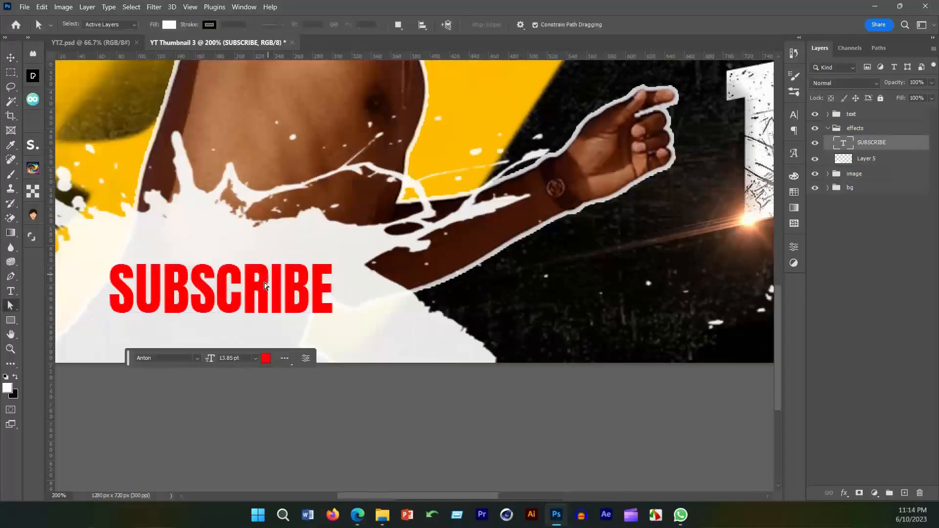
pyautogui.press('v')
pyautogui.moveTo(265, 296); pyautogui.dragTo(272, 335)
pyautogui.doubleClick(271, 332)
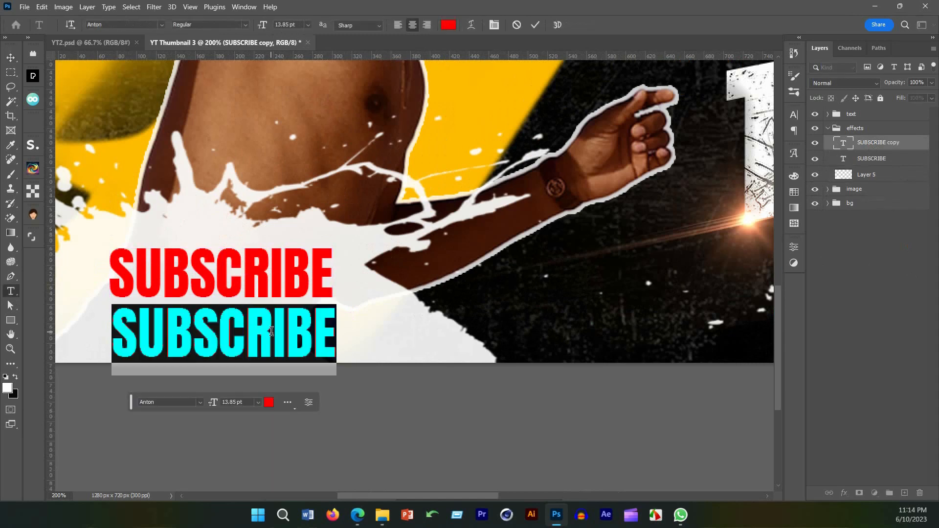
pyautogui.write('YOUR CHANNEL')
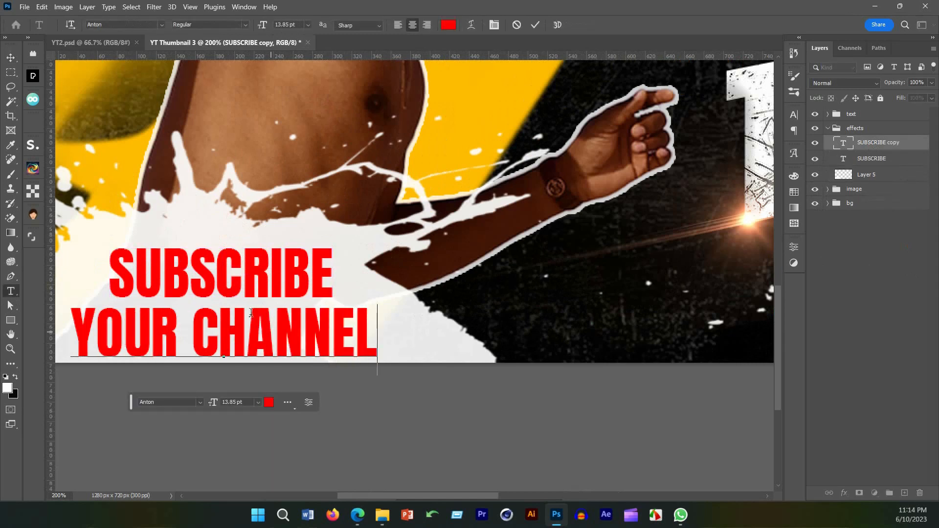
pyautogui.click(10, 57)
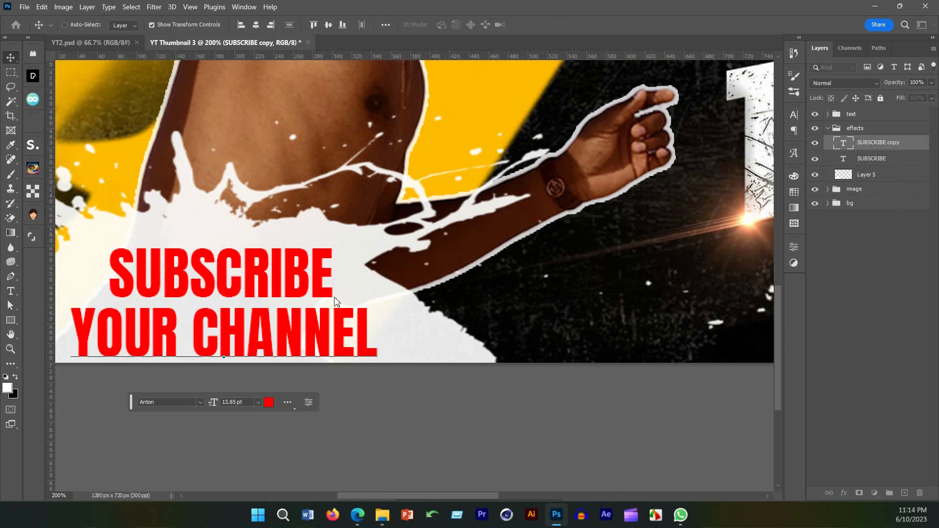
# Step: Enlarge the YOUR CHANNEL text to 108.29% and move it up closer to the SUBSCRIBE line
pyautogui.moveTo(380, 334)
pyautogui.mouseDown()
pyautogui.moveTo(326, 333)
pyautogui.moveTo(389, 340)
pyautogui.mouseUp()
pyautogui.moveTo(331, 338); pyautogui.dragTo(332, 319)
pyautogui.click(556, 24)
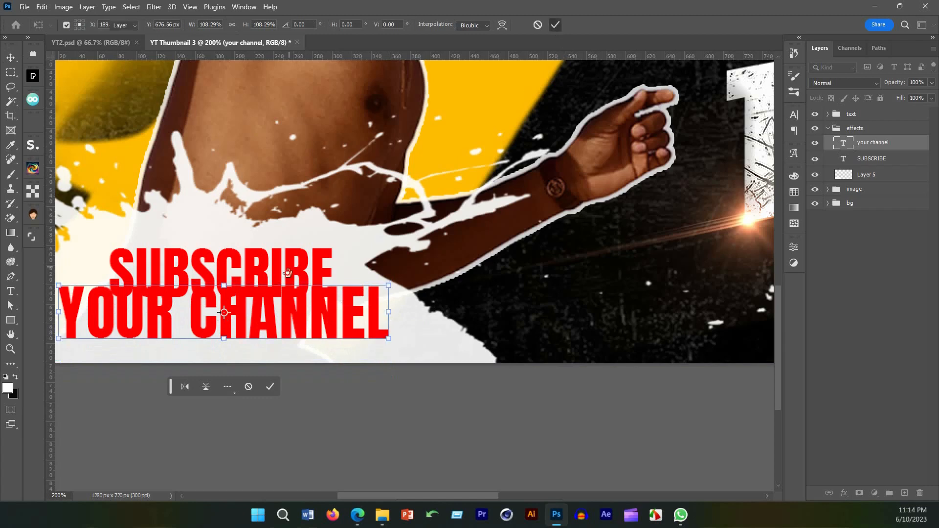
# Step: Scale the SUBSCRIBE text down to 80.87% and move it up so it sits centred above YOUR CHANNEL
pyautogui.hscroll(-3, 440, 205)
pyautogui.click(876, 157)
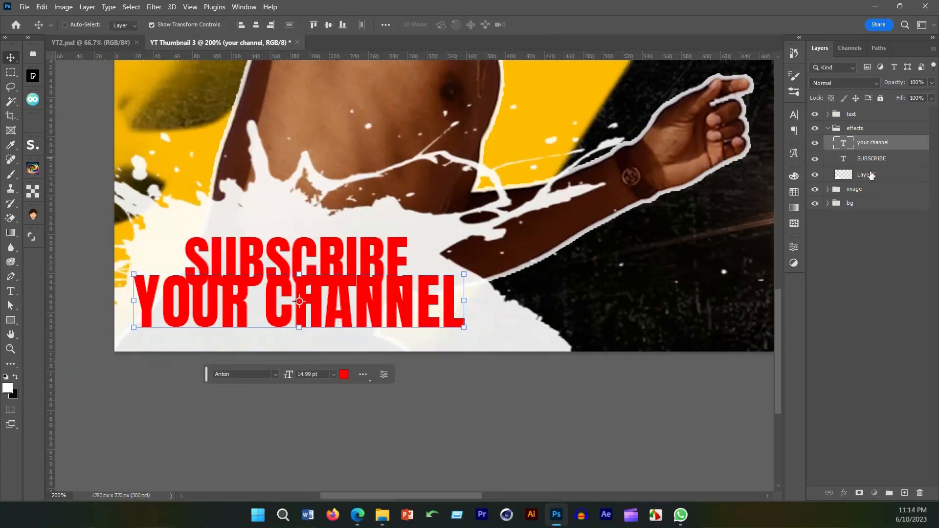
pyautogui.moveTo(407, 262); pyautogui.dragTo(346, 233)
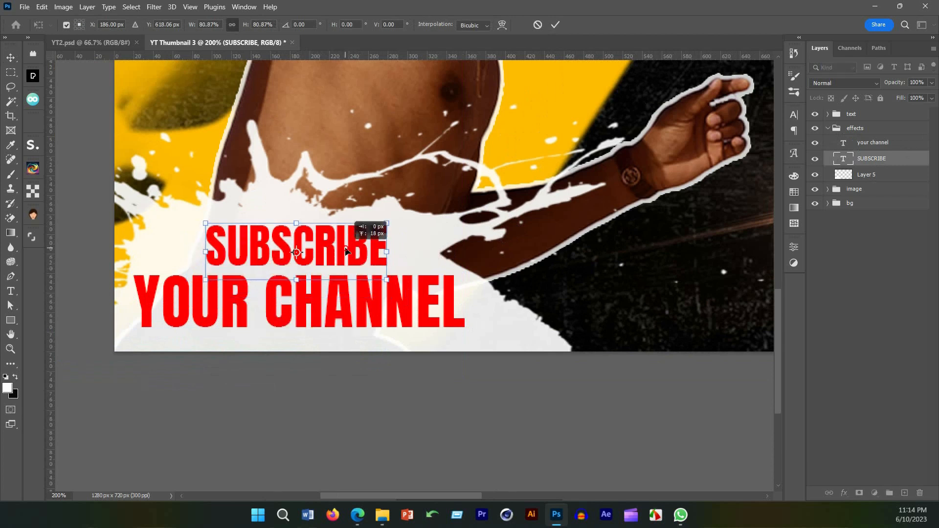
pyautogui.click(552, 24)
# Step: Scale the YOUR CHANNEL text down to 88.51% and nudge it up just beneath the SUBSCRIBE line
pyautogui.click(898, 142)
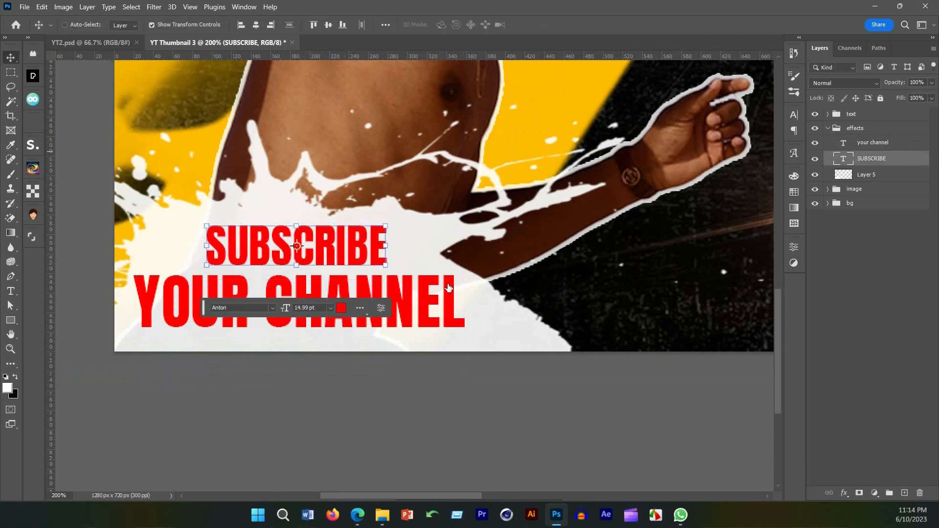
pyautogui.moveTo(434, 306)
pyautogui.mouseDown()
pyautogui.moveTo(456, 303)
pyautogui.moveTo(445, 297)
pyautogui.mouseUp()
pyautogui.hotkey('ctrl', 't')
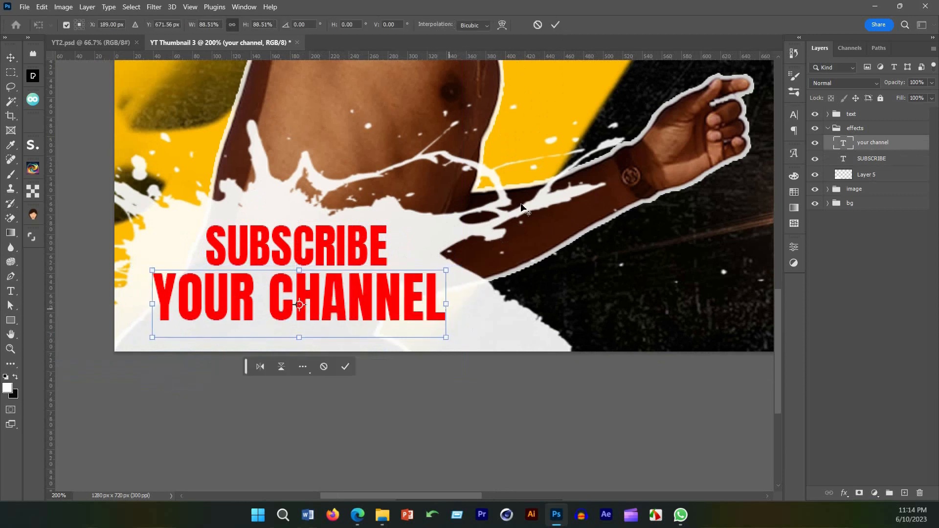
pyautogui.click(853, 130)
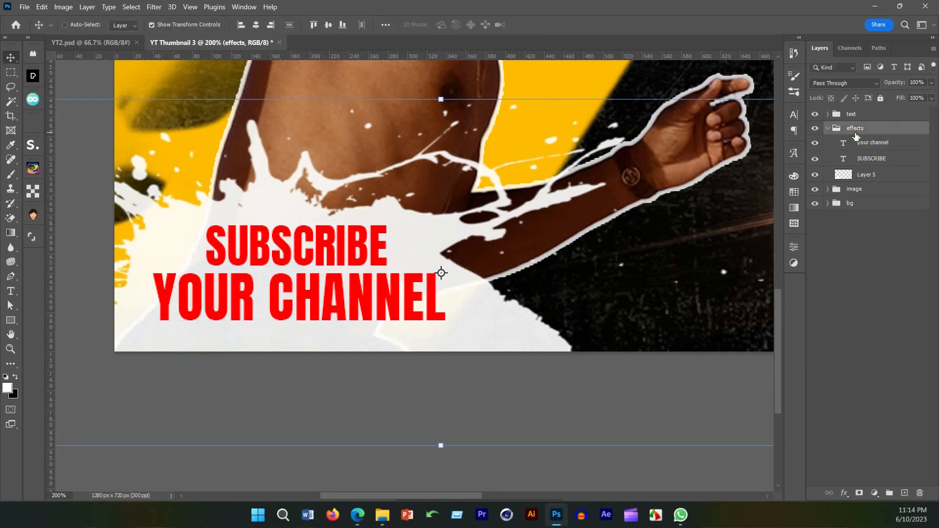
pyautogui.click(866, 145)
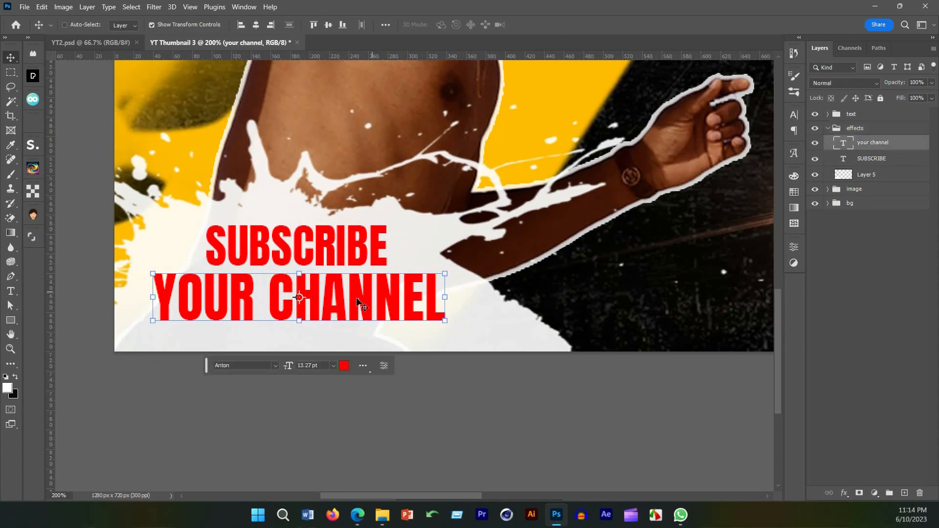
pyautogui.moveTo(356, 299); pyautogui.dragTo(356, 295)
pyautogui.click(817, 292)
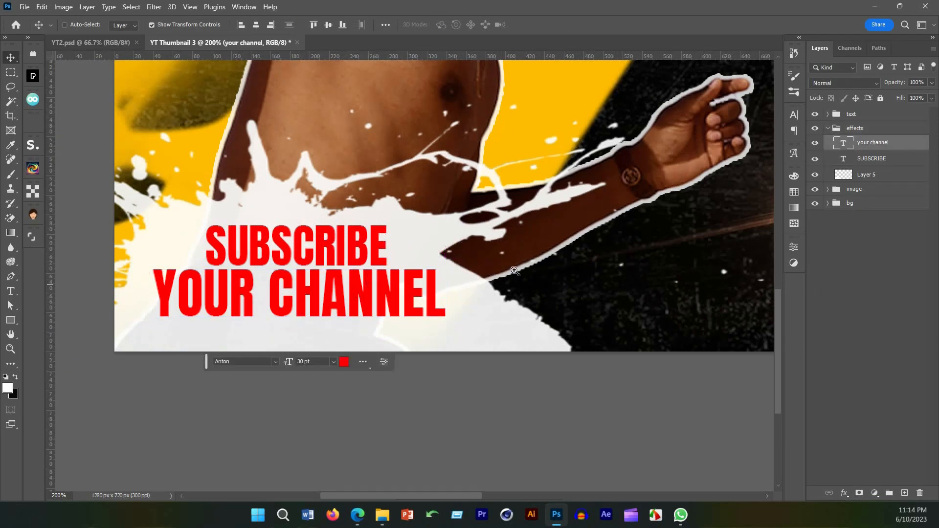
# Step: Scale the SUBSCRIBE and YOUR CHANNEL text together to 77.96%, place them inside the white splatter and deselect them
pyautogui.keyDown('ctrl'); pyautogui.keyDown('alt'); pyautogui.click(511, 266); pyautogui.keyUp('alt'); pyautogui.keyUp('ctrl')
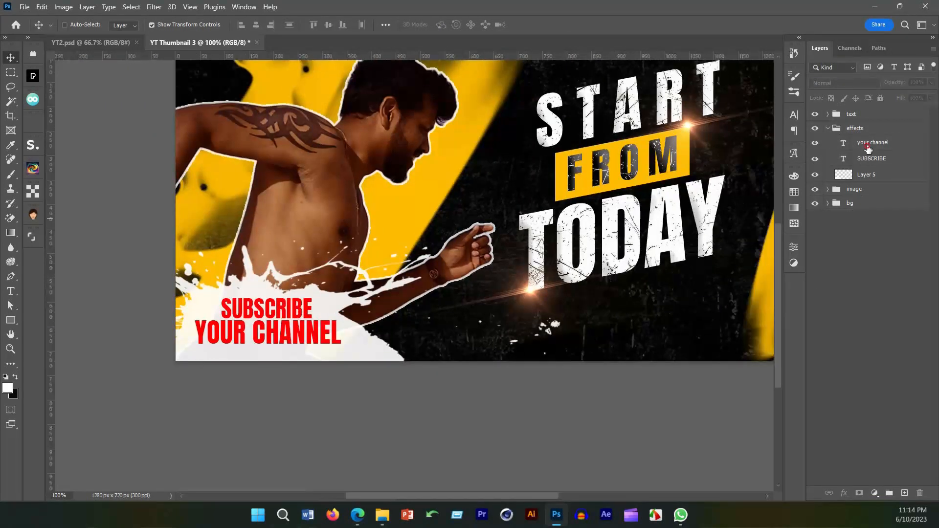
pyautogui.click(867, 144)
pyautogui.keyDown('shift'); pyautogui.click(870, 158); pyautogui.keyUp('shift')
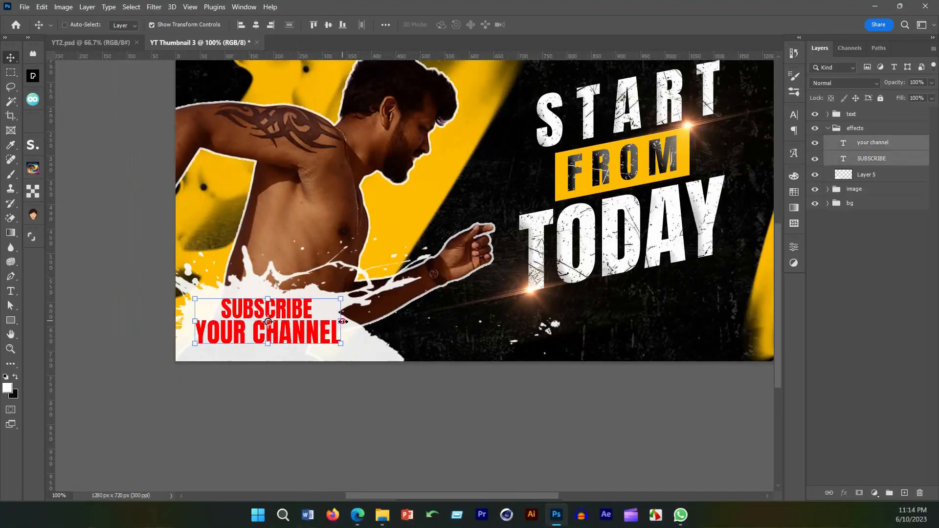
pyautogui.moveTo(343, 321); pyautogui.dragTo(324, 326)
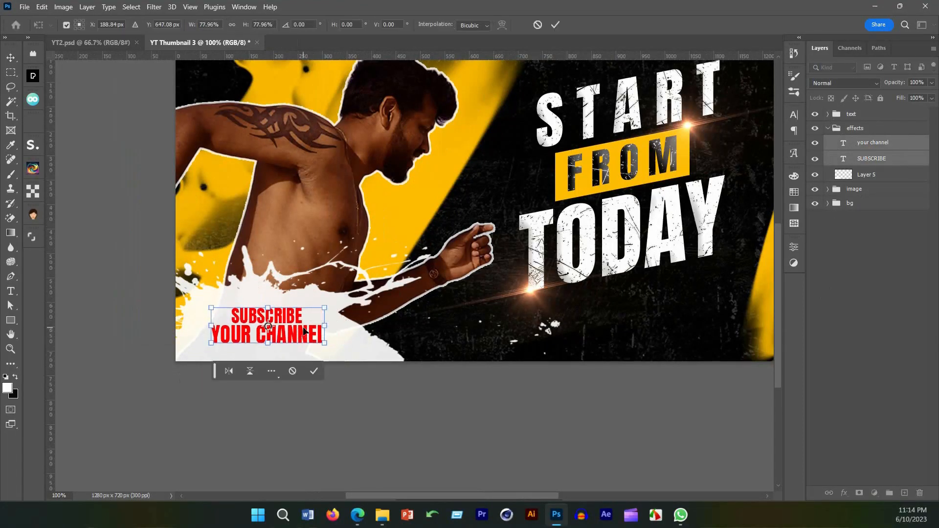
pyautogui.press('Return')
pyautogui.hscroll(4, 440, 260)
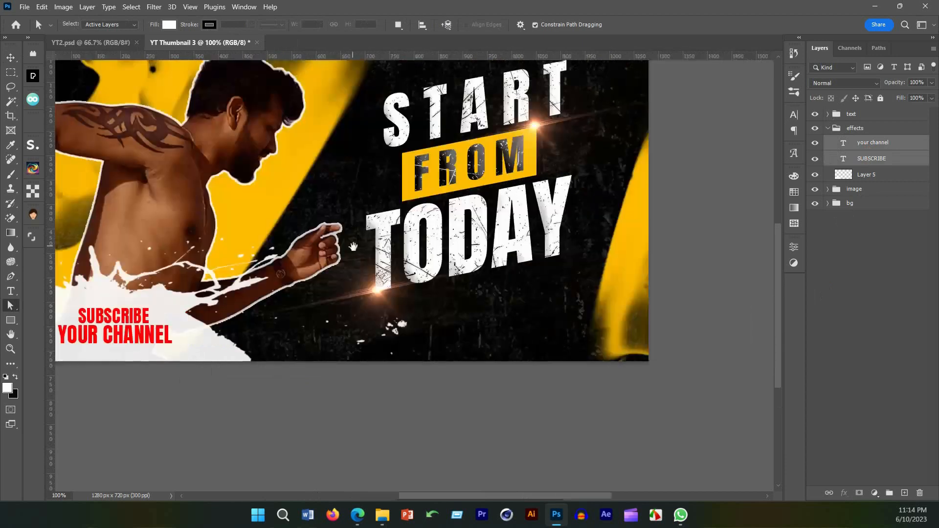
pyautogui.scroll(-1, 455, 263)
pyautogui.scroll(1, 429, 267)
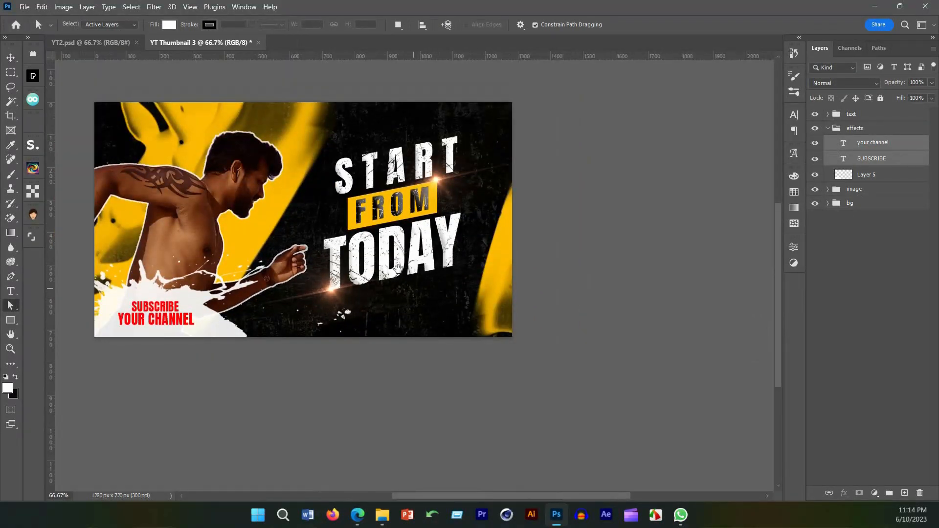
pyautogui.moveTo(398, 269); pyautogui.dragTo(408, 277)
pyautogui.moveTo(339, 262); pyautogui.dragTo(354, 274)
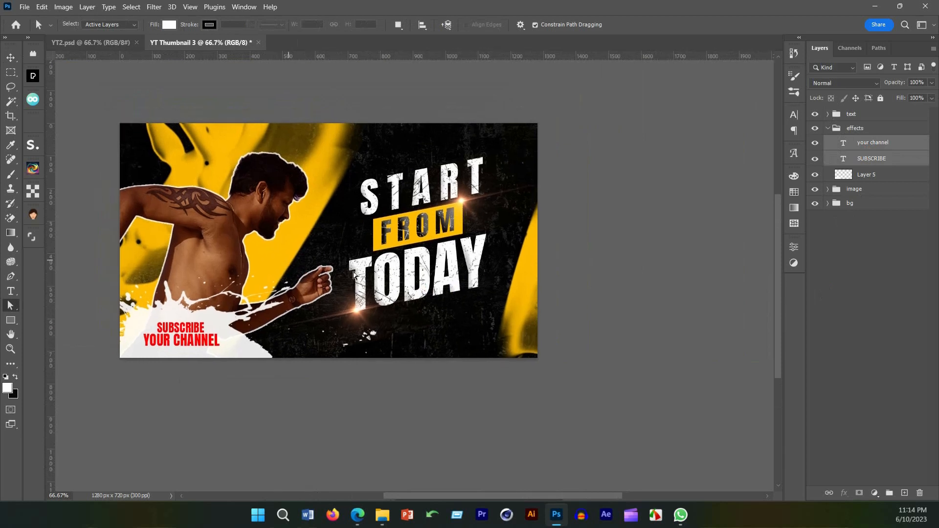
pyautogui.moveTo(413, 253); pyautogui.dragTo(467, 252)
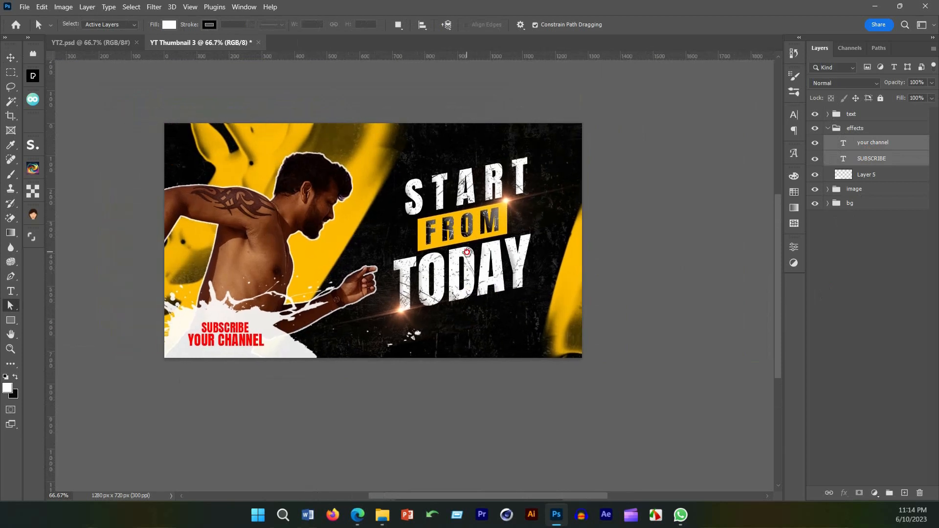
pyautogui.click(892, 287)
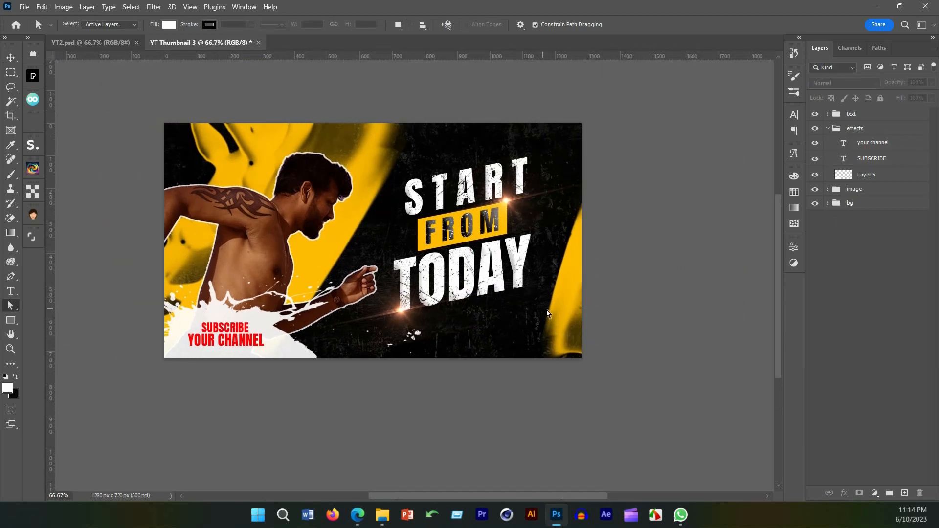
pyautogui.hotkey('ctrl', '+')
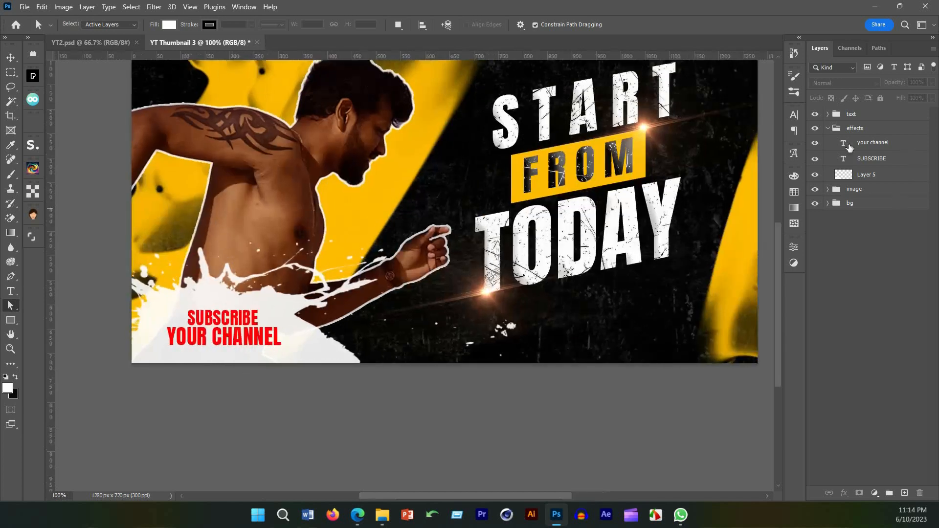
pyautogui.click(849, 129)
pyautogui.rightClick(875, 134)
pyautogui.press('Escape')
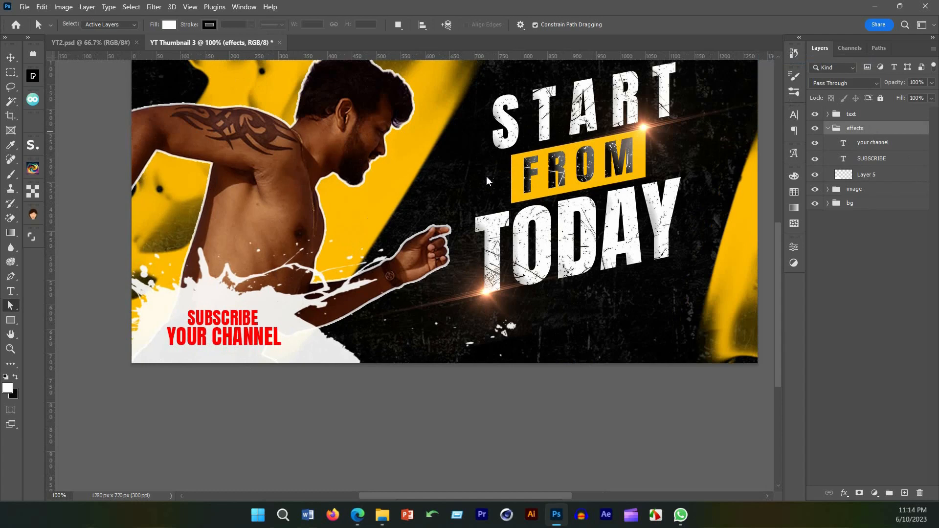
pyautogui.moveTo(546, 64); pyautogui.dragTo(631, 52)
pyautogui.click(574, 215)
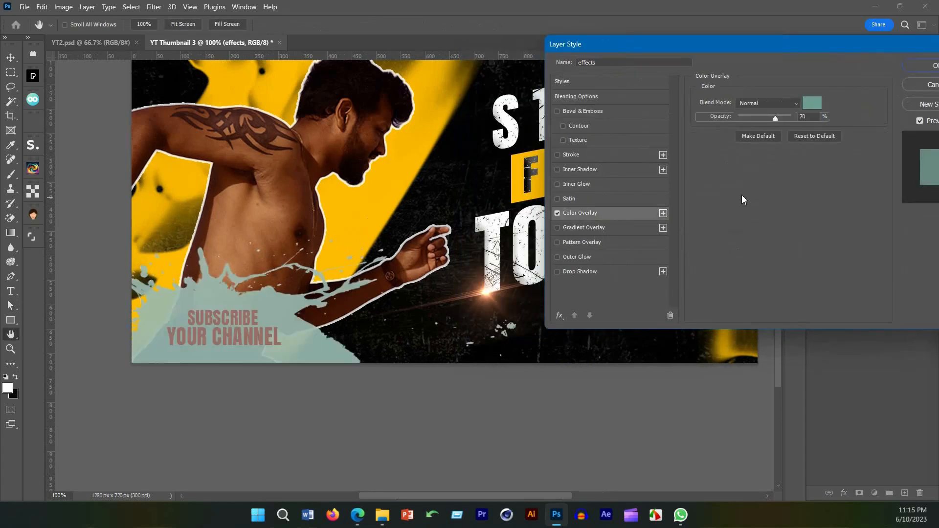
pyautogui.click(813, 103)
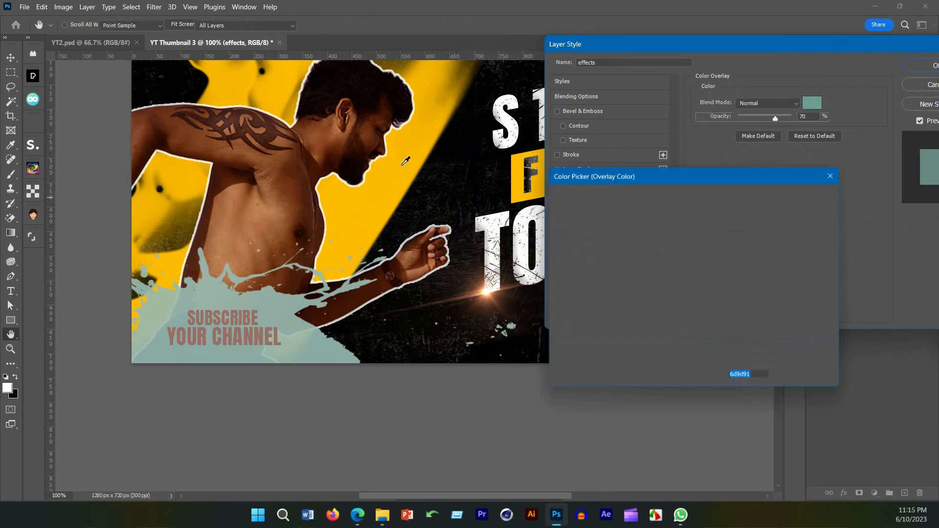
pyautogui.click(514, 181)
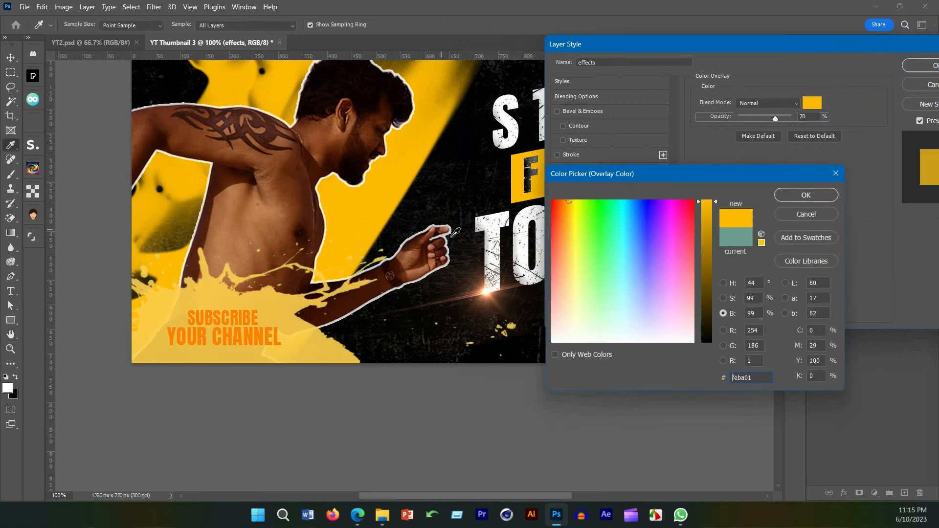
pyautogui.click(818, 212)
pyautogui.click(917, 86)
# Step: Change the colour of both the SUBSCRIBE and YOUR CHANNEL text to orange ff9000
pyautogui.click(864, 144)
pyautogui.keyDown('shift'); pyautogui.click(865, 160); pyautogui.keyUp('shift')
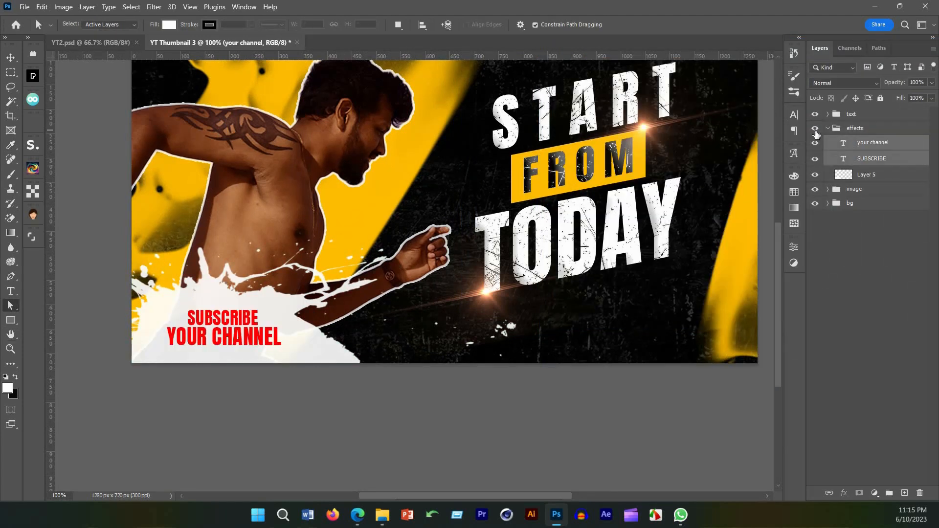
pyautogui.click(794, 120)
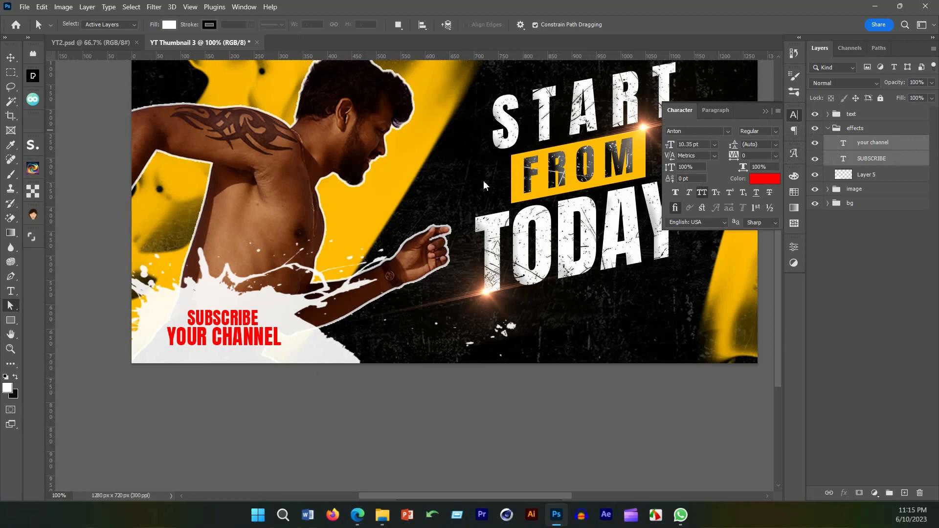
pyautogui.click(765, 179)
pyautogui.click(411, 141)
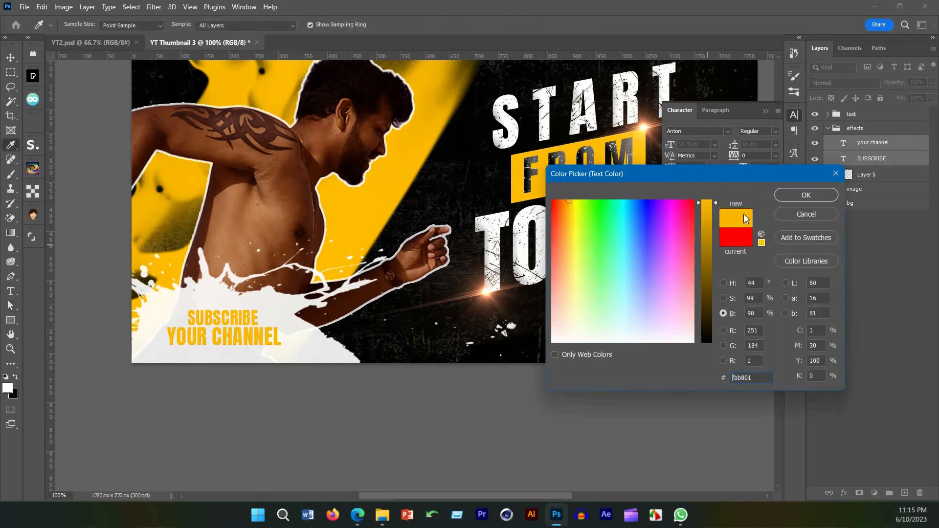
pyautogui.moveTo(710, 208); pyautogui.dragTo(700, 251)
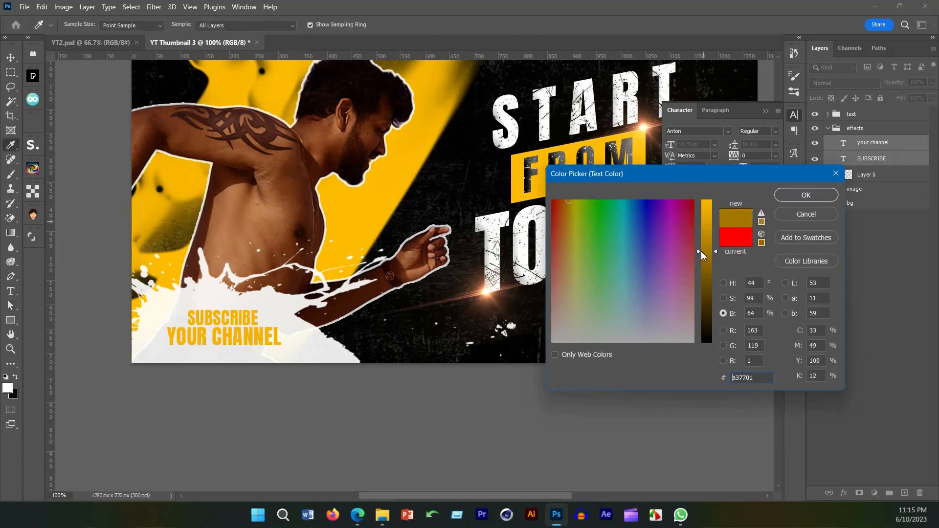
pyautogui.doubleClick(733, 378)
pyautogui.write('ffbb01')
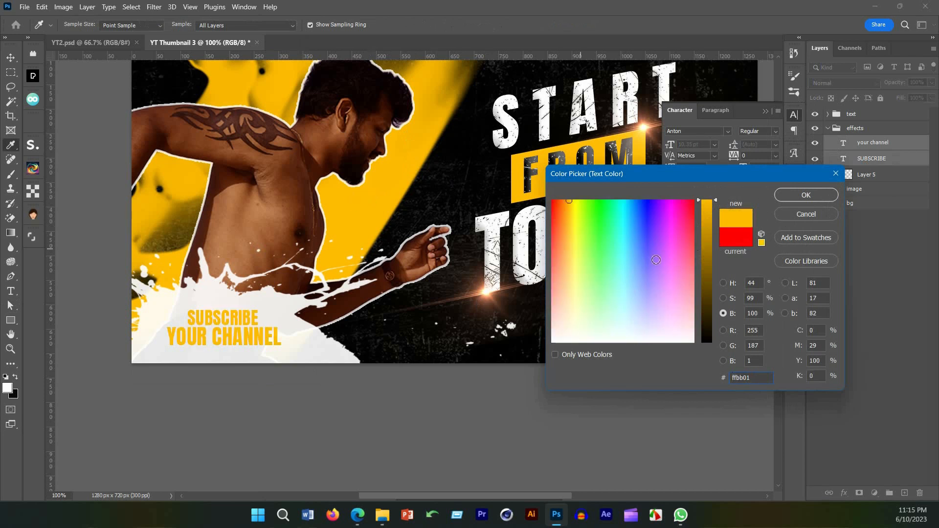
pyautogui.click(568, 202)
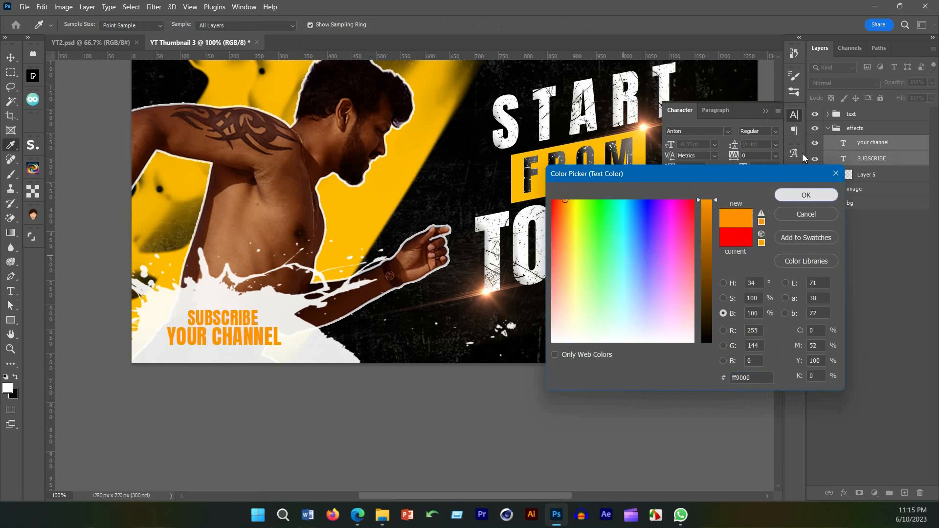
pyautogui.click(831, 195)
pyautogui.click(765, 112)
# Step: Deselect the two text layers and collapse the effects group
pyautogui.click(840, 292)
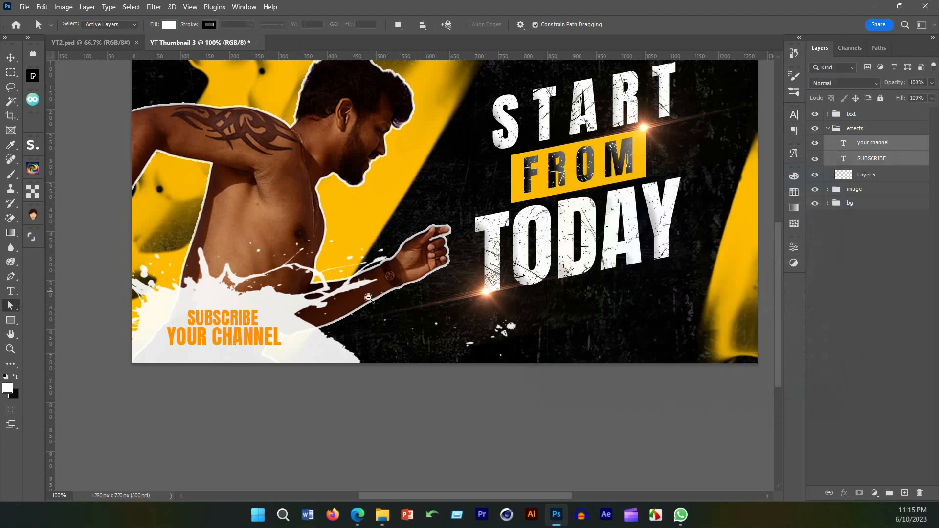
pyautogui.scroll(-1, 365, 296)
pyautogui.moveTo(366, 296); pyautogui.dragTo(307, 335)
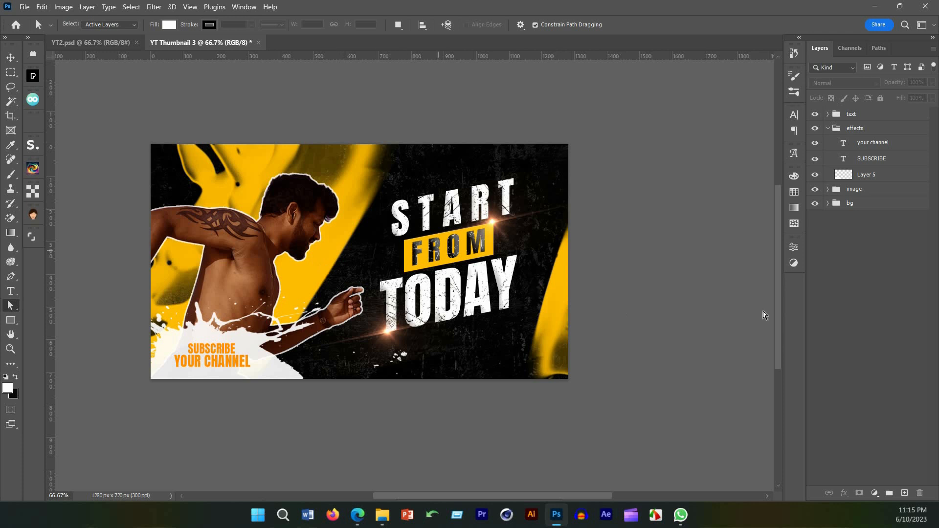
pyautogui.click(827, 128)
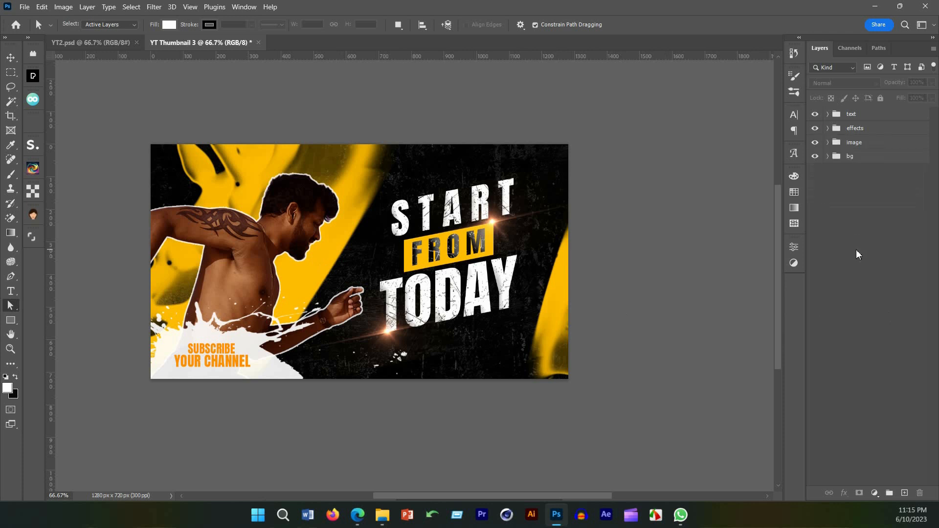
pyautogui.hscroll(-1, 489, 293)
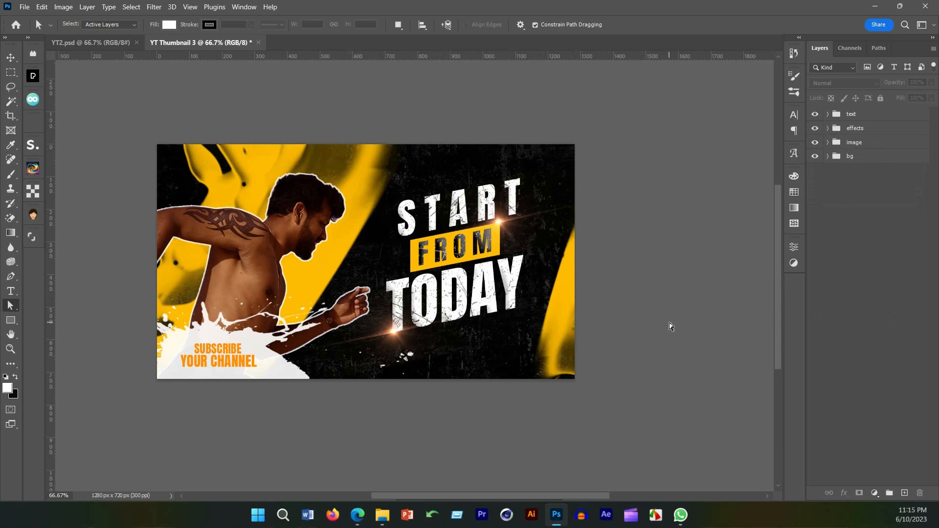
# Step: Save the document on the computer as YT Thumbnail 3.psd in the YT Thumbnail folder
pyautogui.hscroll(-1, 459, 313)
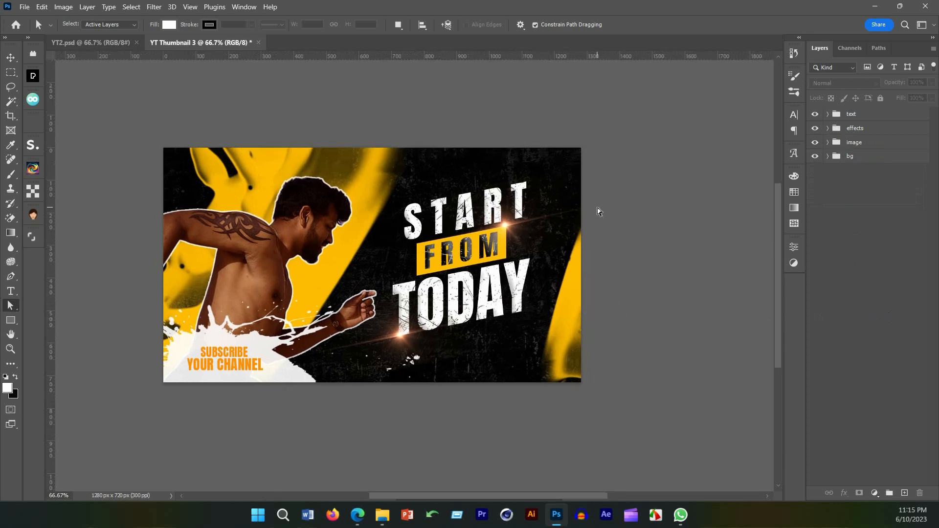
pyautogui.click(24, 7)
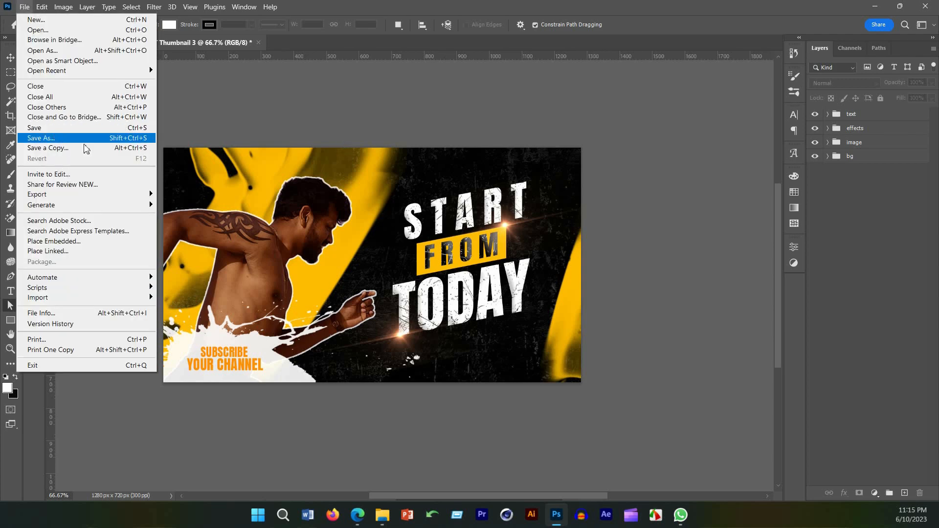
pyautogui.click(60, 139)
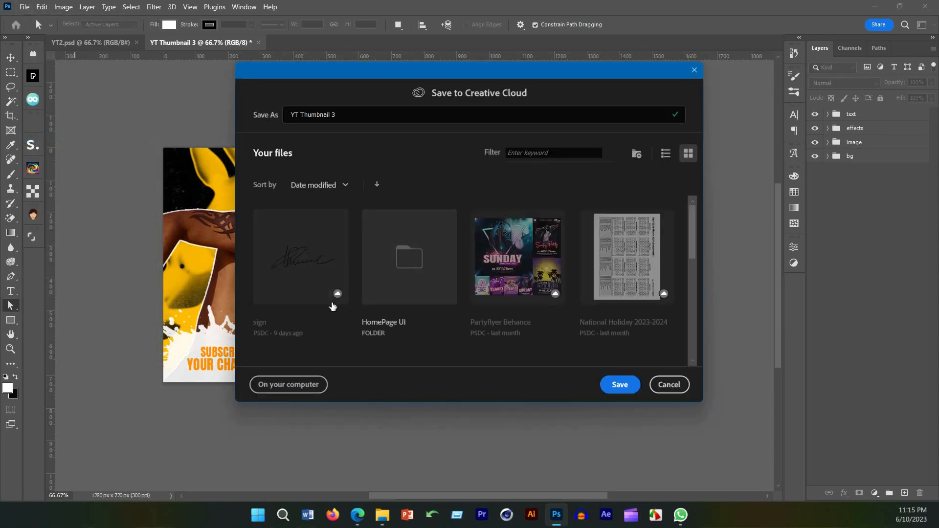
pyautogui.click(299, 387)
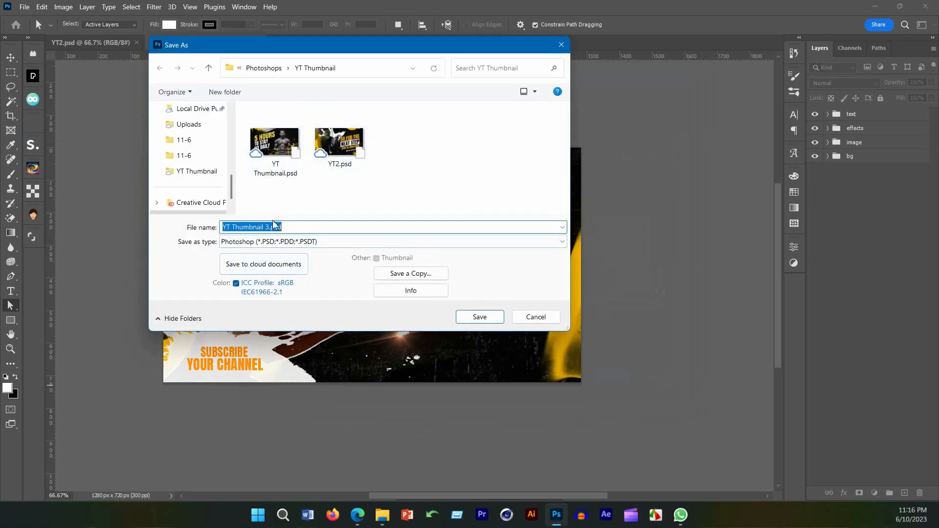
pyautogui.click(478, 318)
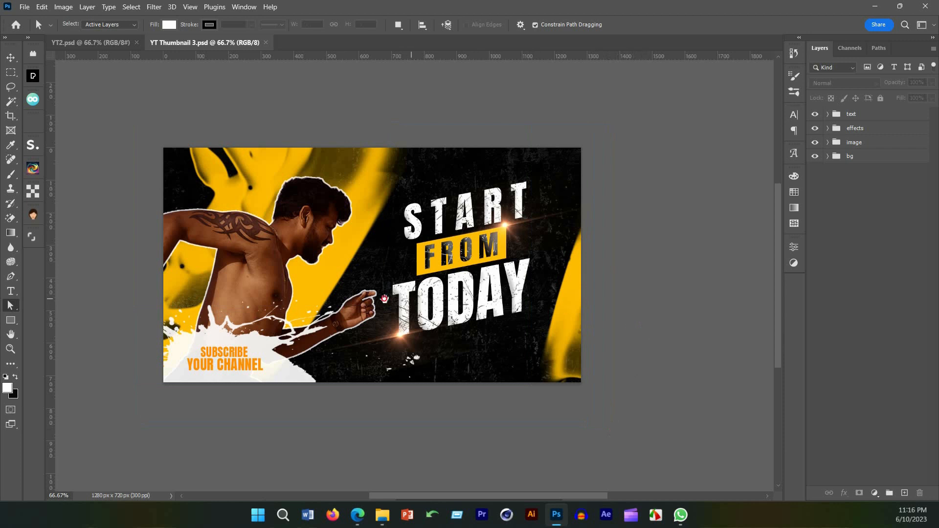
# Step: Save a copy of the thumbnail in JPEG format as YT Thumbnail 3 copy.jpg in the YT Thumbnail folder
pyautogui.hscroll(2, 377, 304)
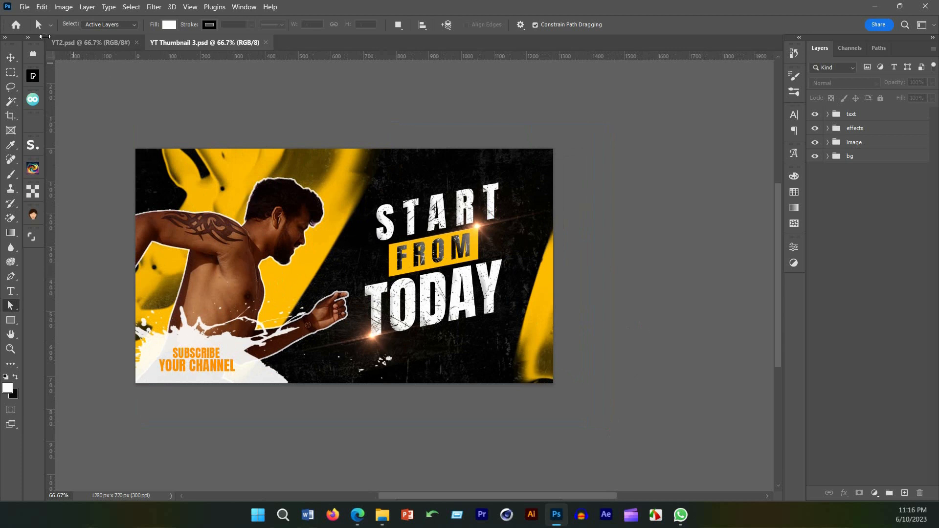
pyautogui.click(24, 6)
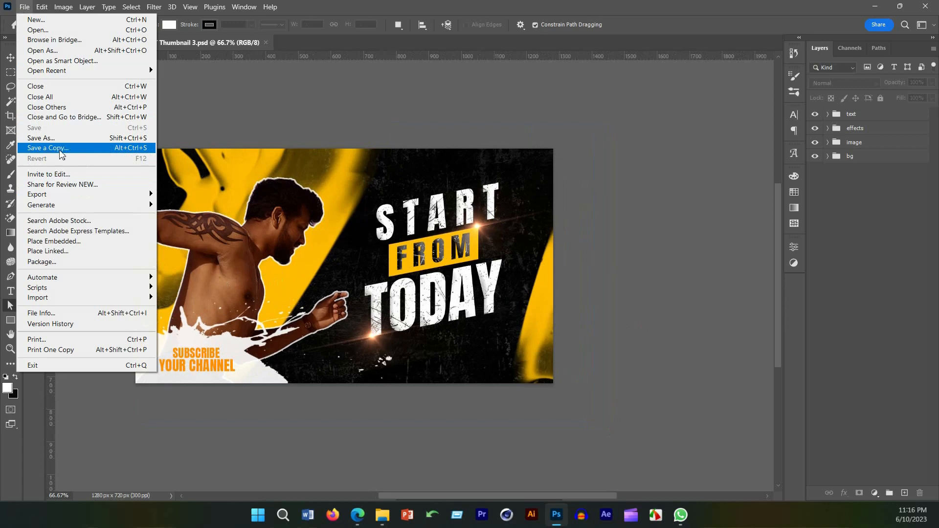
pyautogui.click(417, 216)
pyautogui.hotkey('ctrl', 'alt', 's')
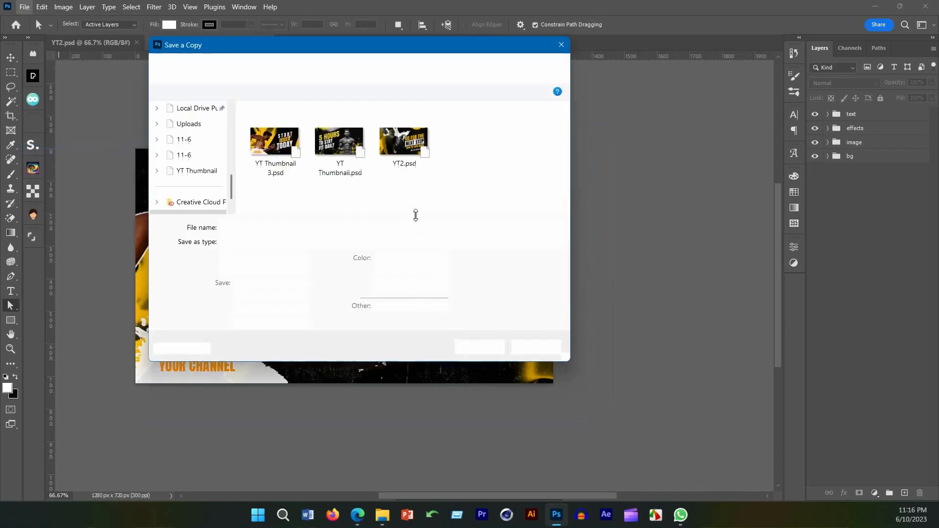
pyautogui.click(413, 241)
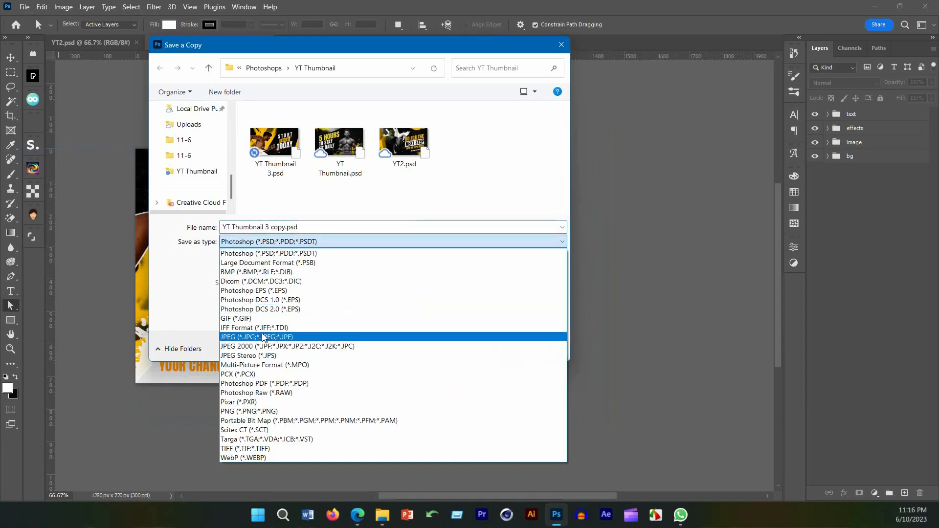
pyautogui.click(289, 337)
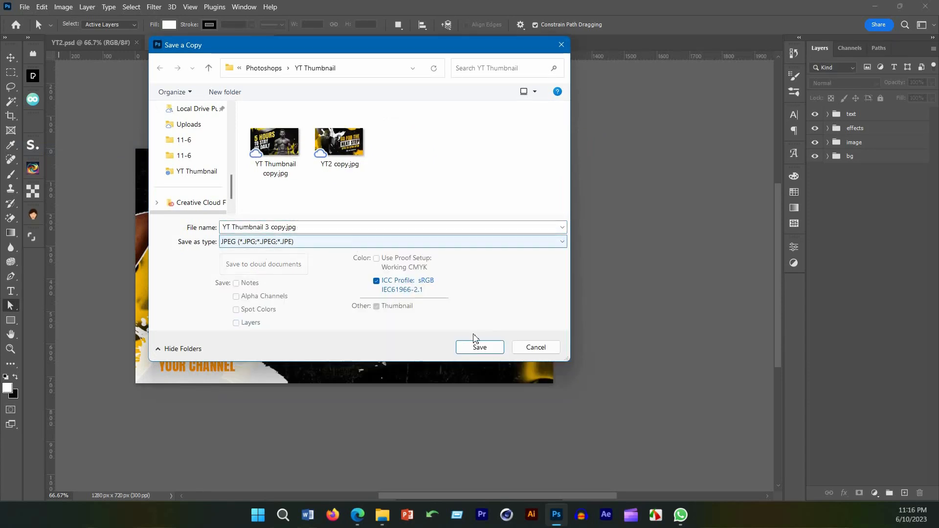
pyautogui.click(488, 348)
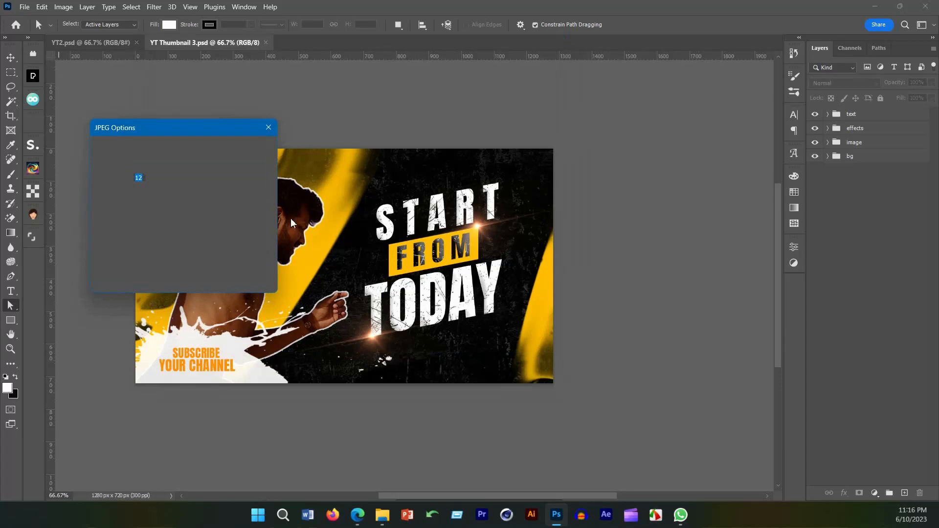
# Step: Set the JPEG image quality to 5 (Medium) and finish exporting the copy
pyautogui.moveTo(204, 126); pyautogui.dragTo(255, 131)
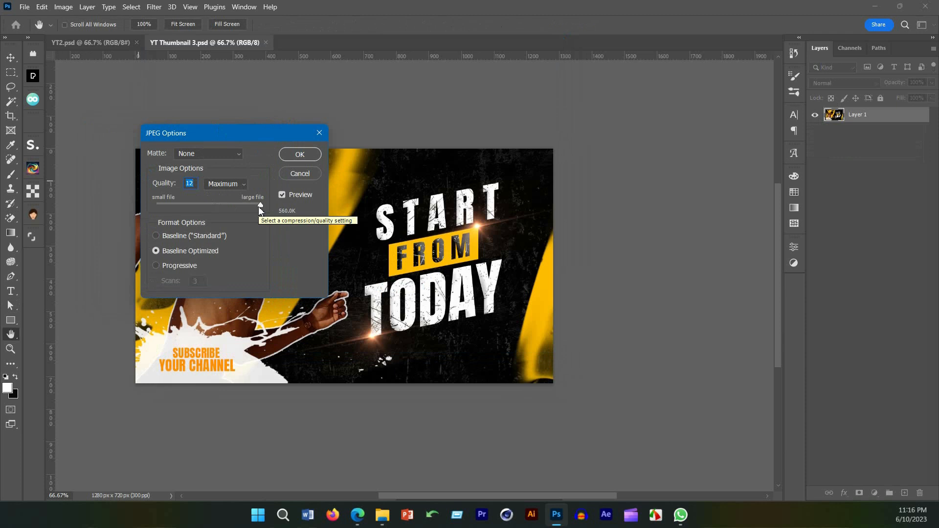
pyautogui.moveTo(260, 206); pyautogui.dragTo(188, 204)
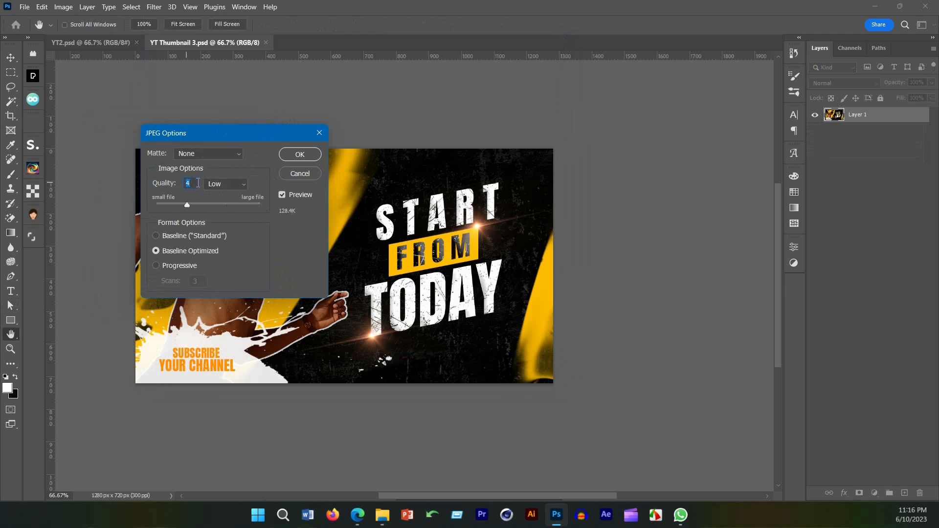
pyautogui.write('5')
pyautogui.moveTo(262, 136); pyautogui.dragTo(279, 173)
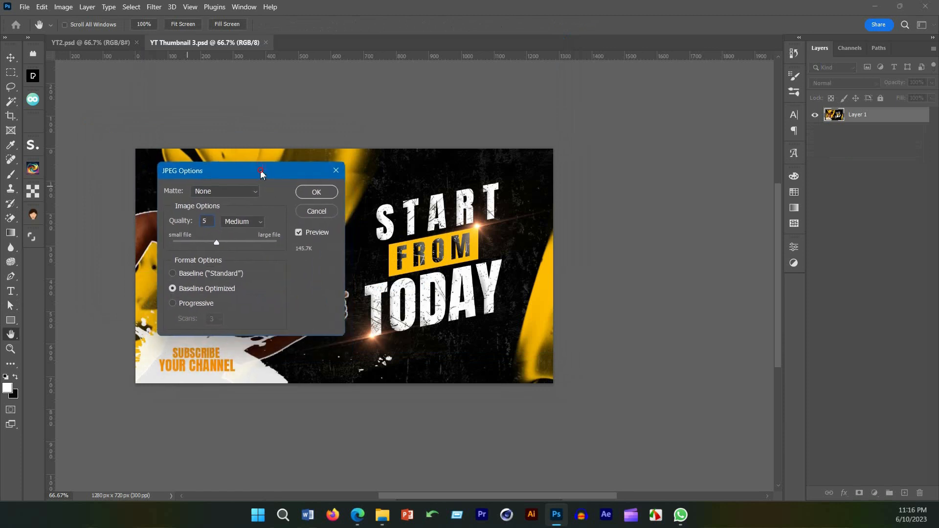
pyautogui.click(318, 193)
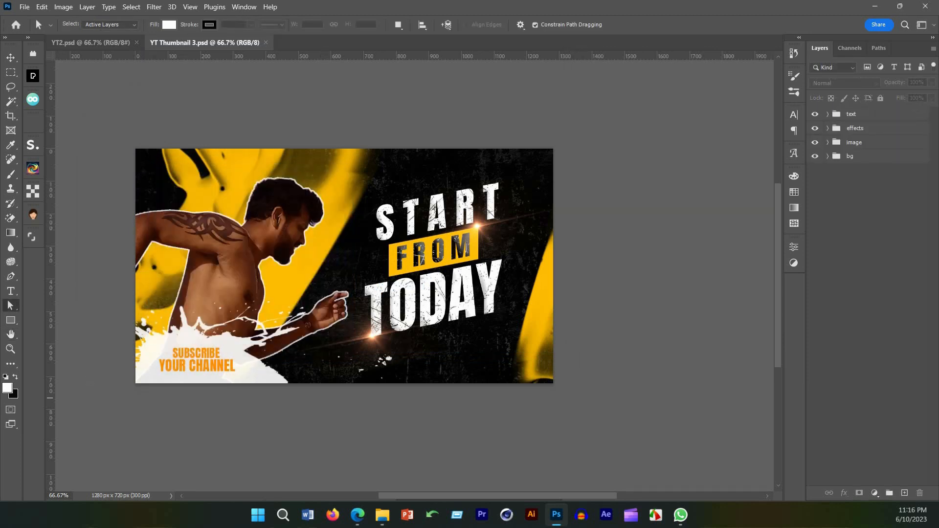
pyautogui.click(383, 515)
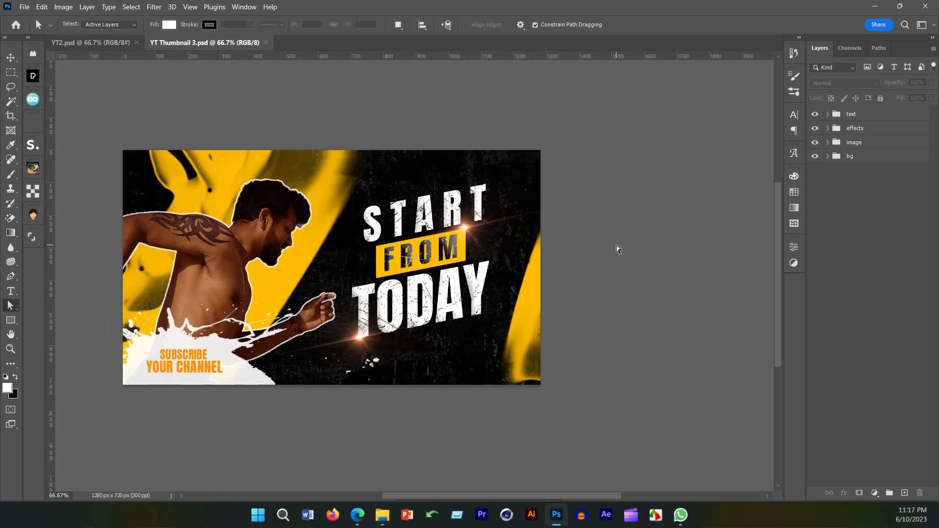
pyautogui.moveTo(328, 304); pyautogui.dragTo(347, 300)
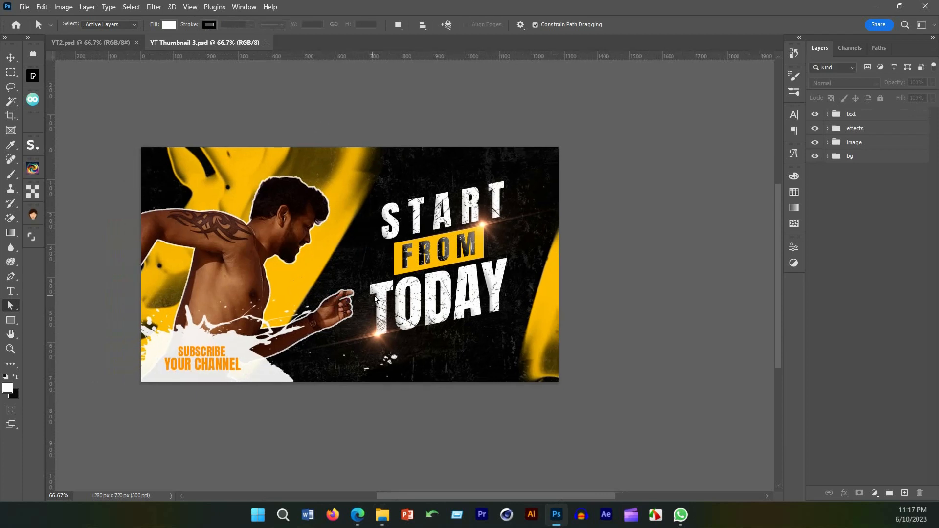
pyautogui.moveTo(123, 131); pyautogui.dragTo(605, 445)
pyautogui.moveTo(495, 340); pyautogui.dragTo(511, 339)
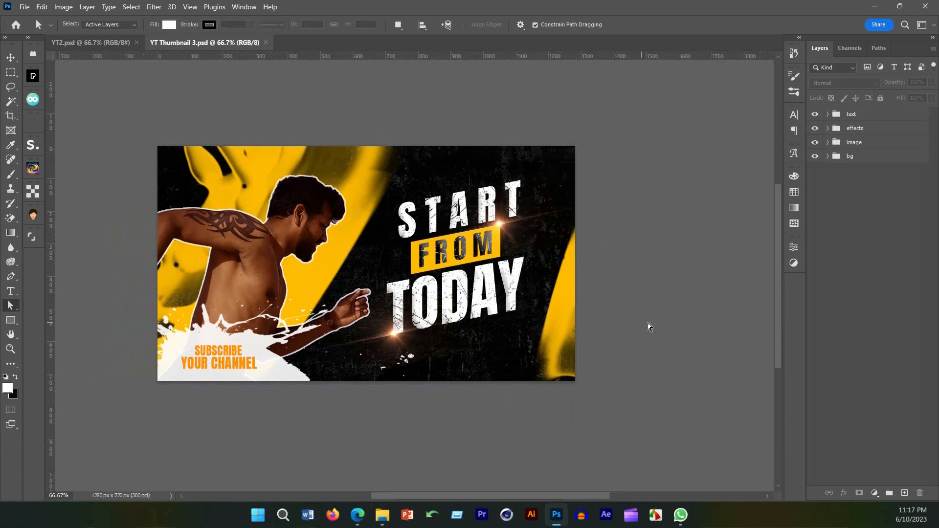